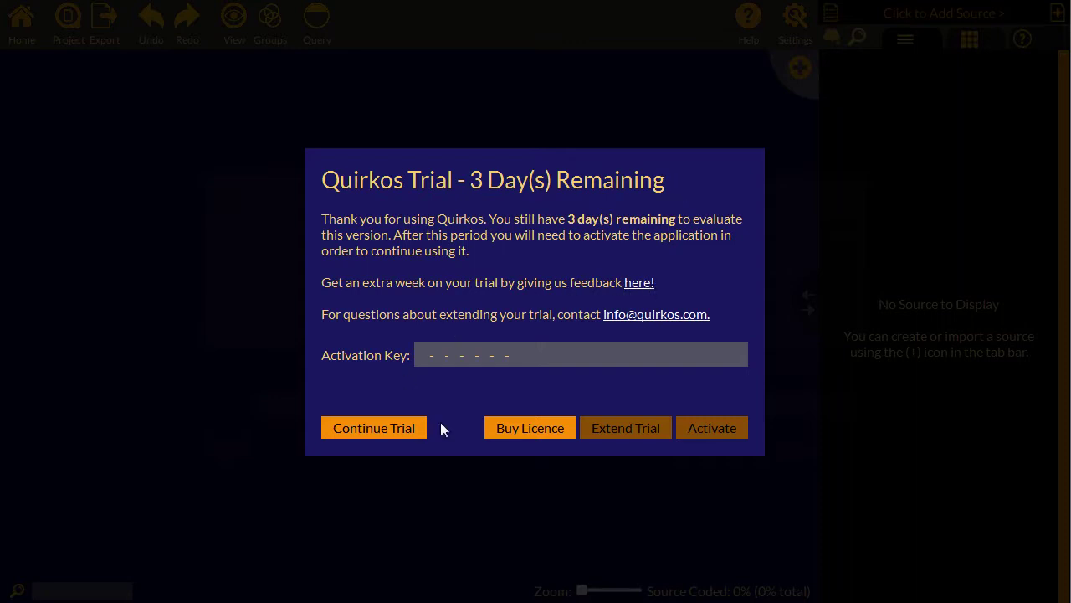
# Dismiss the trial notice and remove 'ahsw manual fix.QRK' from the Recent Projects list.
pyautogui.click(394, 429)
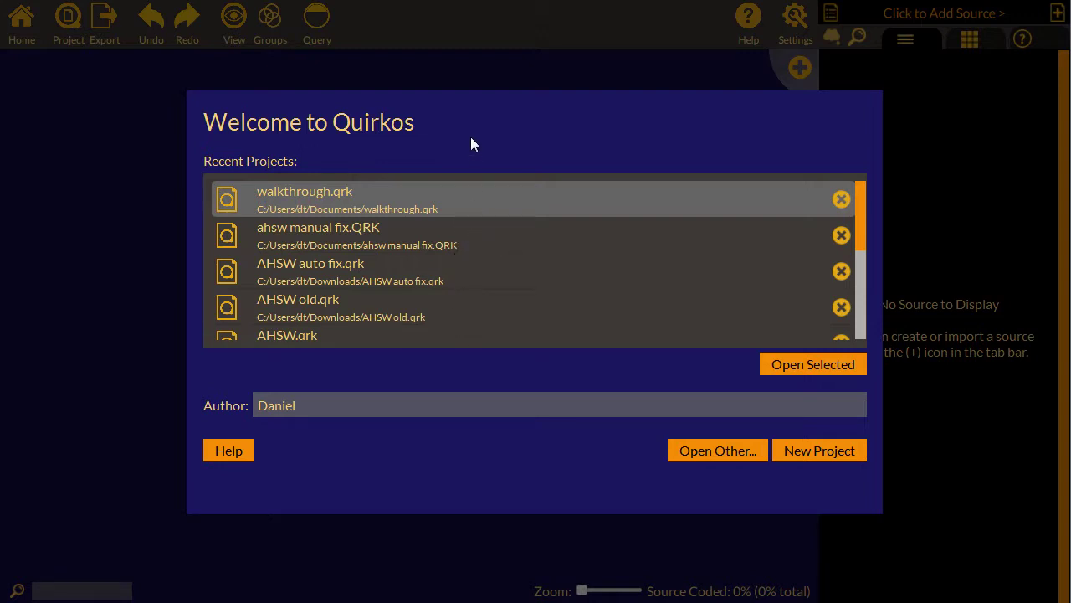
pyautogui.click(442, 269)
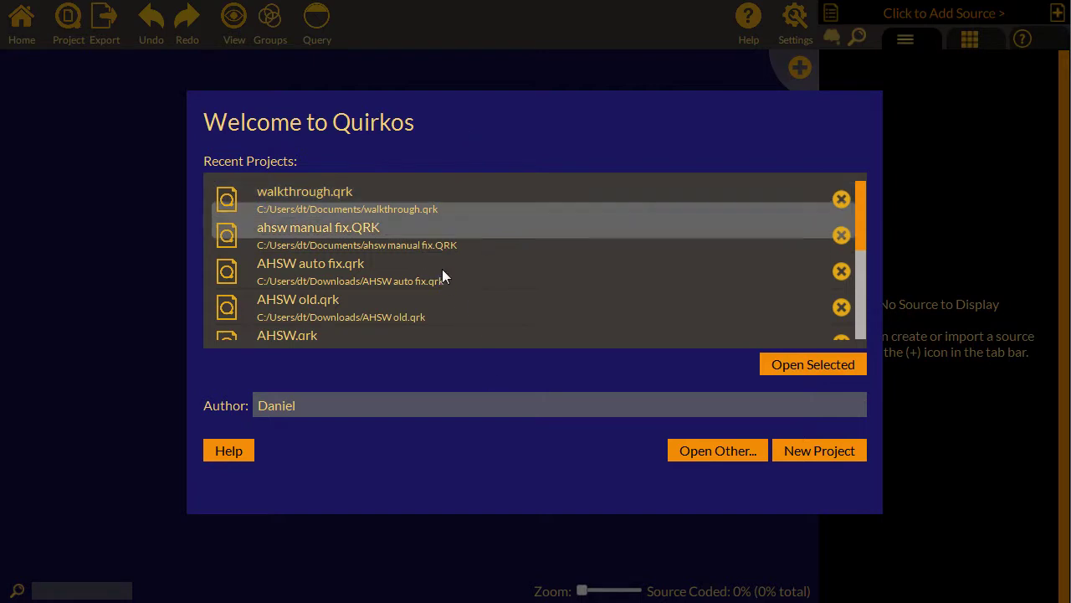
pyautogui.click(437, 192)
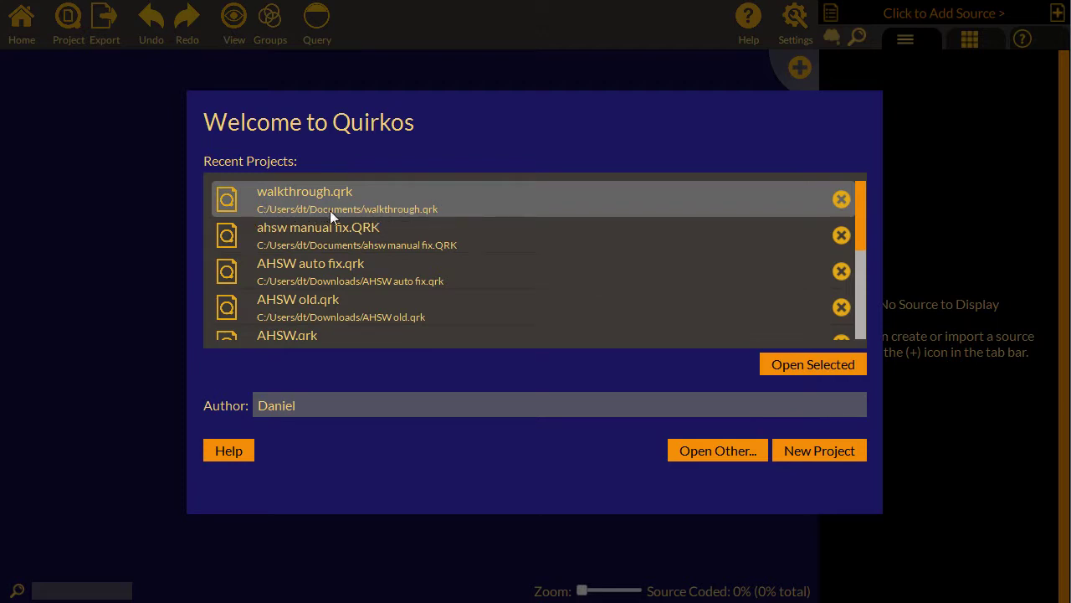
pyautogui.click(842, 235)
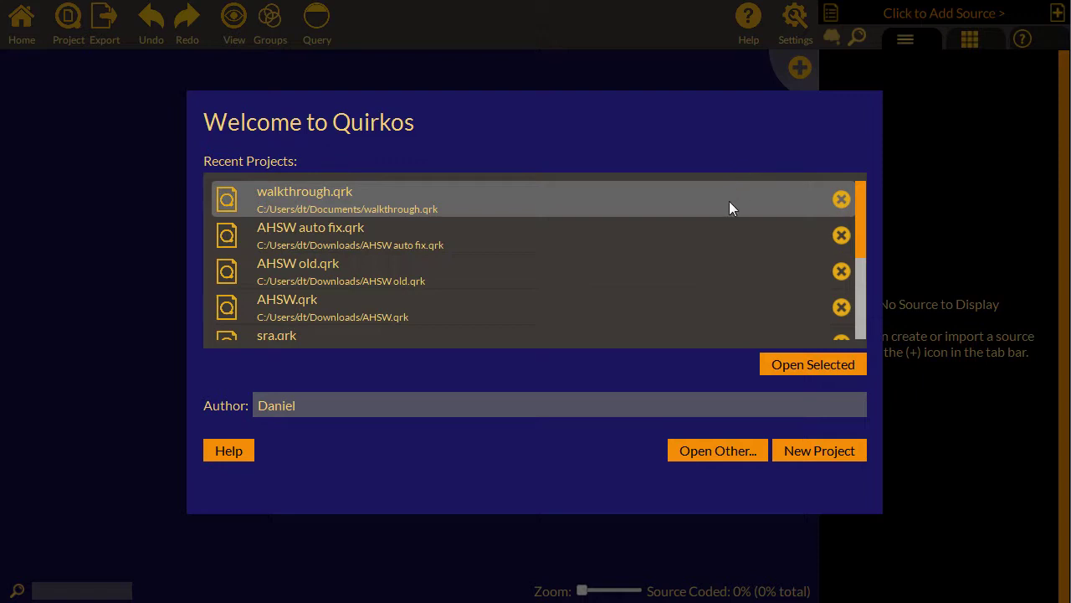
pyautogui.click(822, 456)
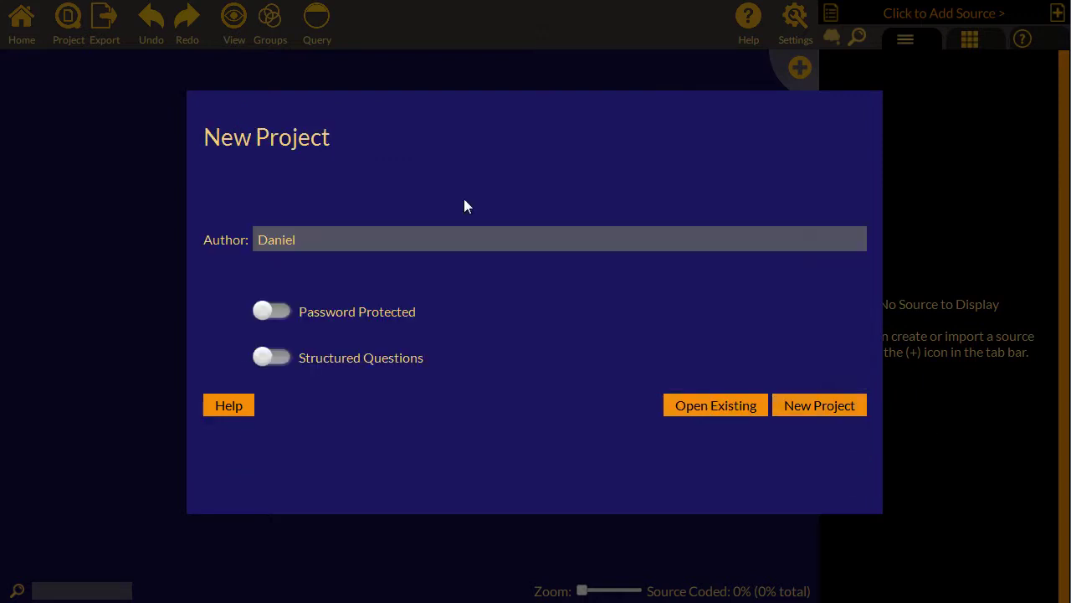
pyautogui.moveTo(378, 240); pyautogui.dragTo(211, 241)
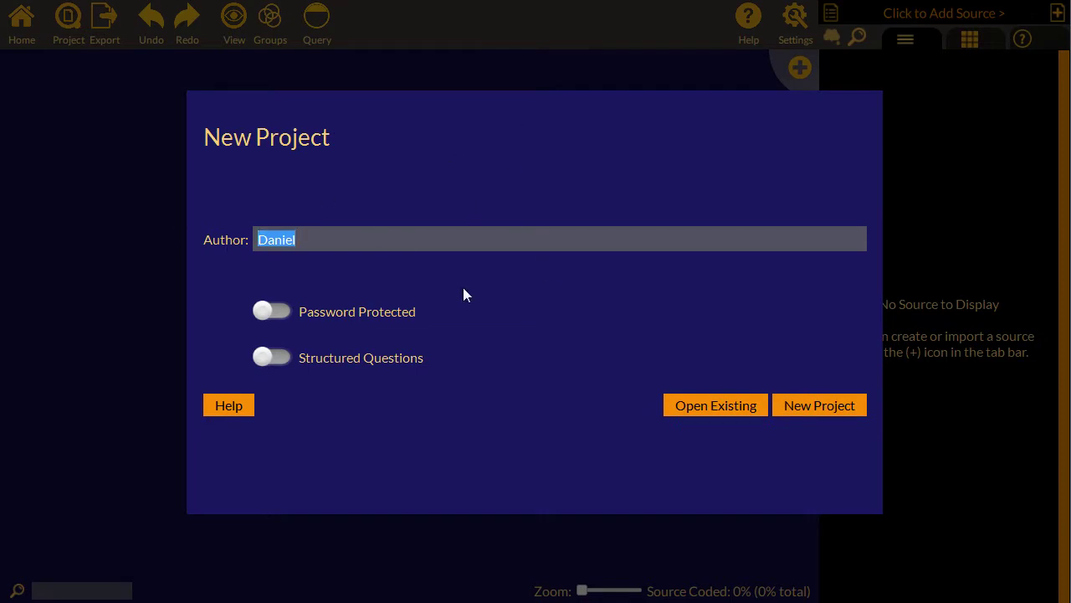
pyautogui.click(300, 315)
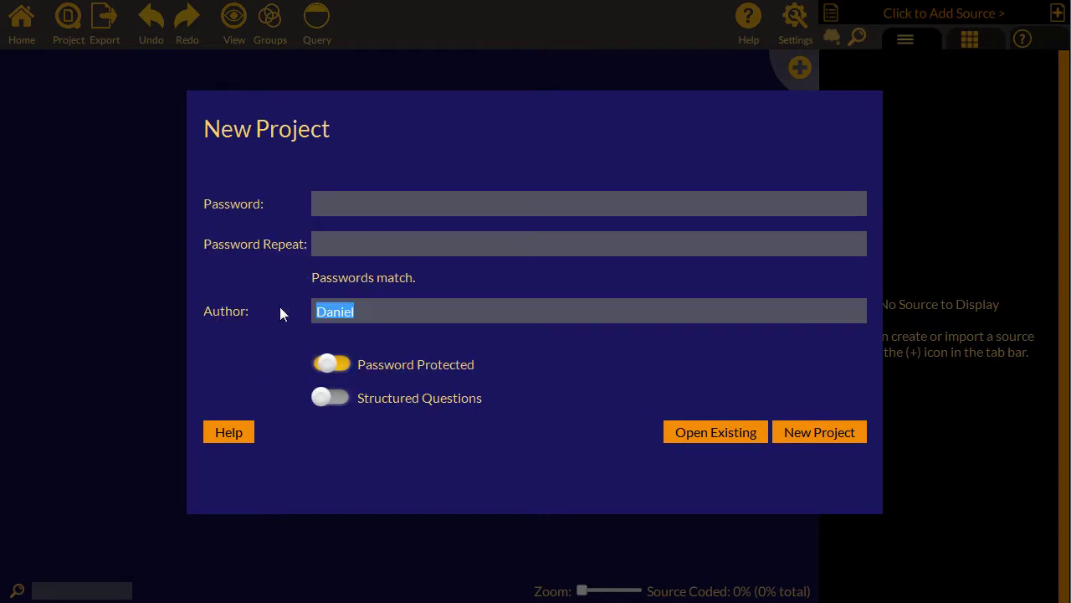
pyautogui.click(328, 363)
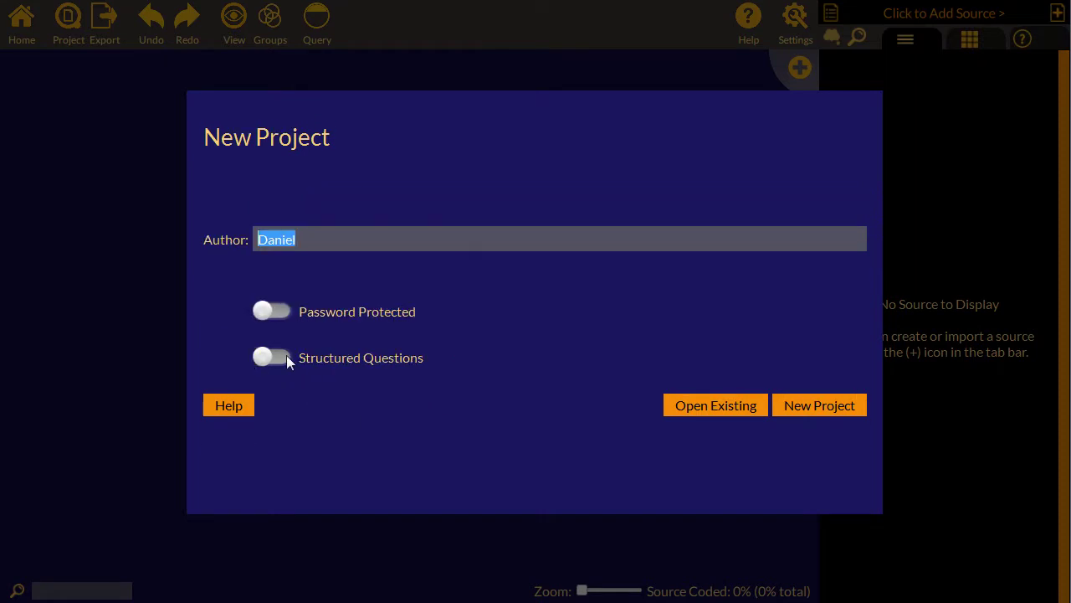
pyautogui.click(286, 356)
# Save a new Quirkos project on the Desktop under the file name 'webinar example'.
pyautogui.click(821, 408)
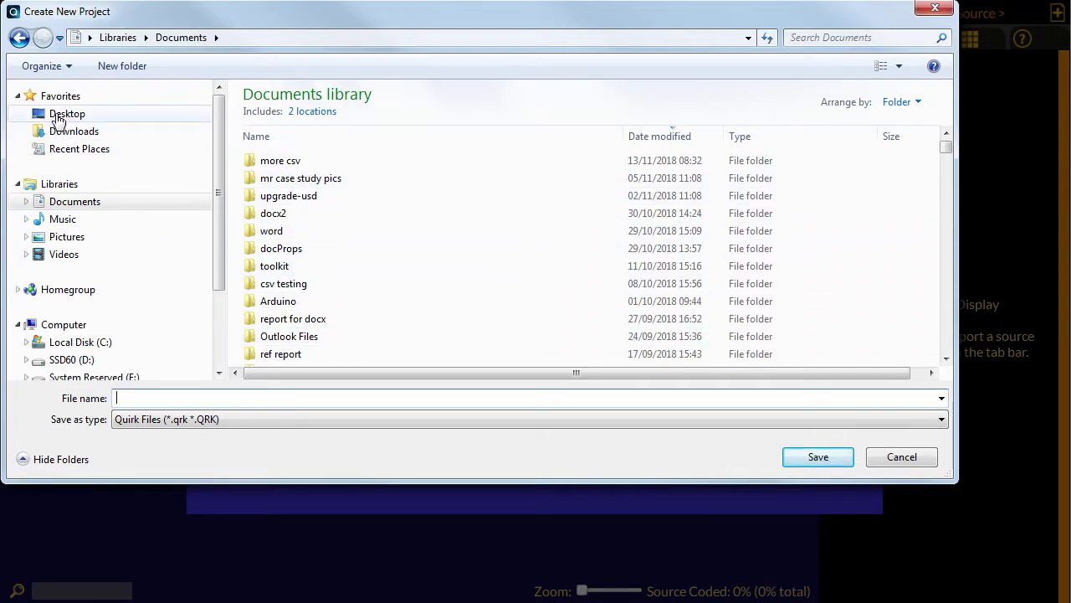
pyautogui.click(50, 114)
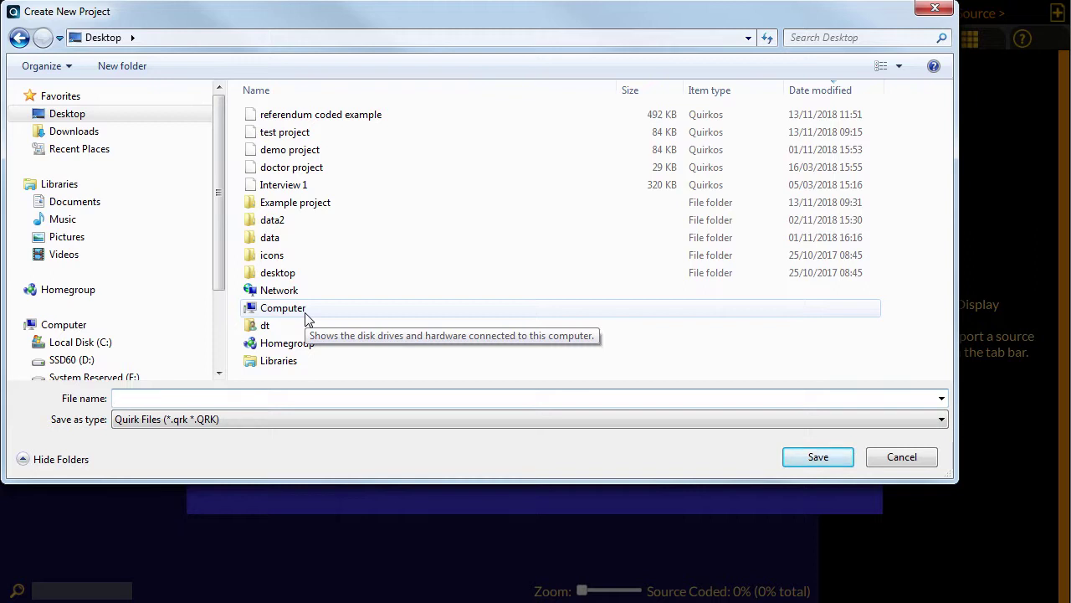
pyautogui.write('webinar example')
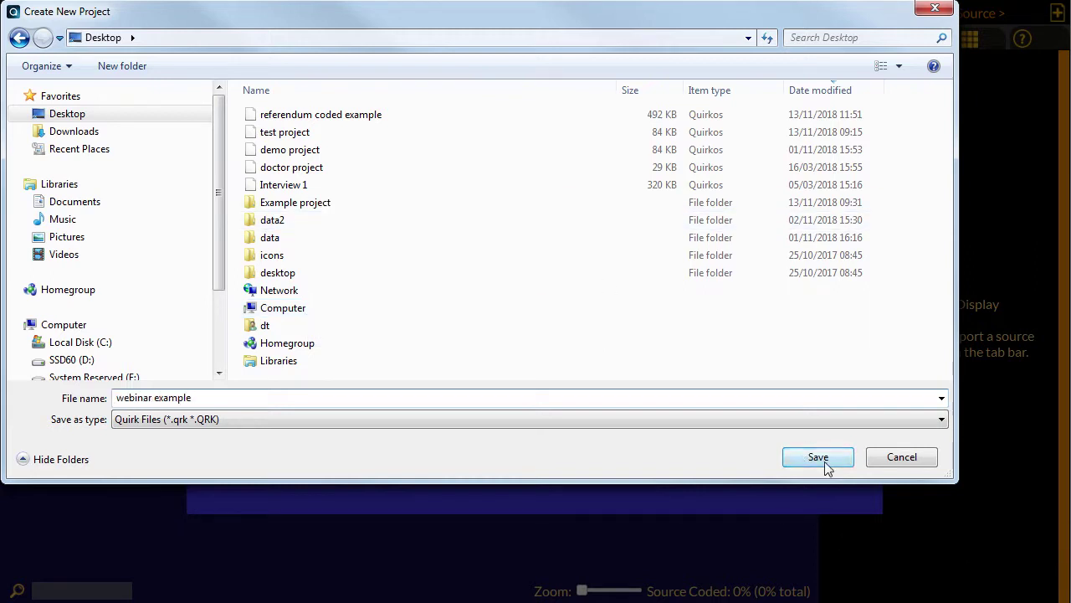
pyautogui.click(828, 465)
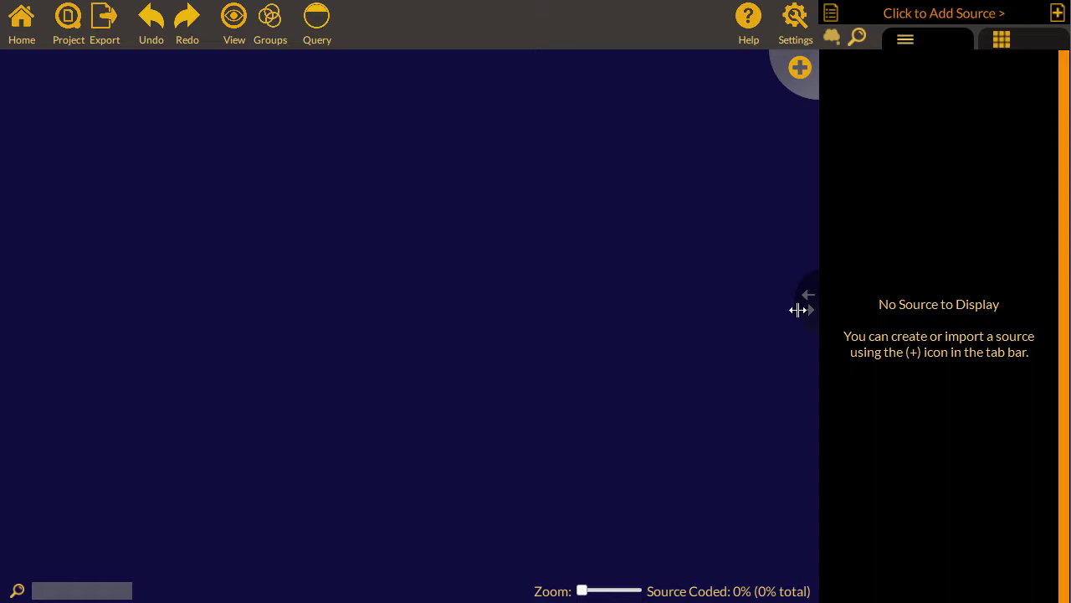
# Move the canvas/source splitter left to widen the source panel, then fine-tune its width.
pyautogui.moveTo(798, 309); pyautogui.dragTo(593, 312)
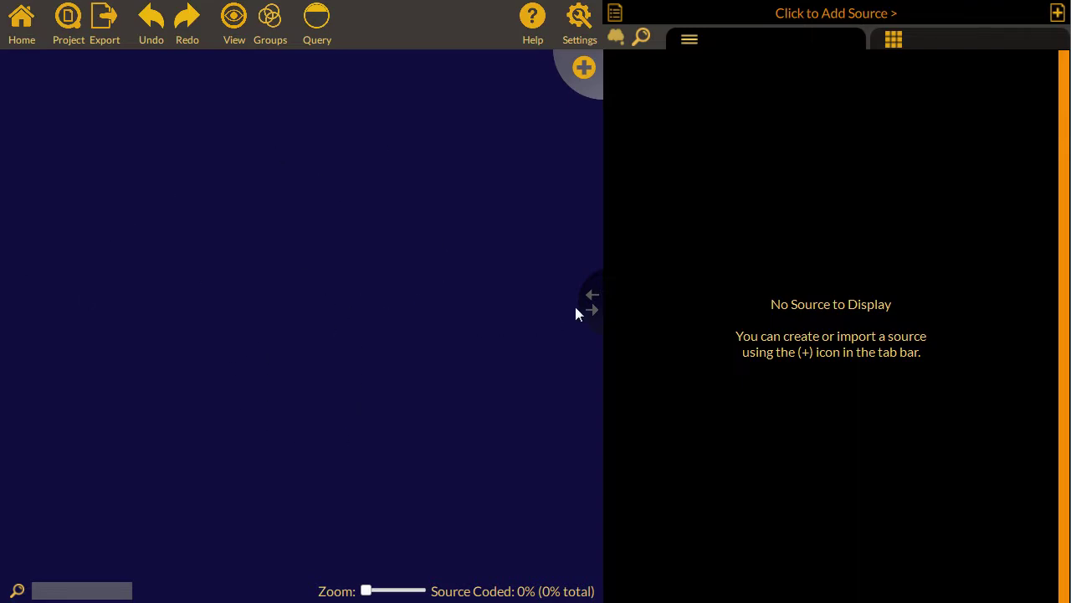
pyautogui.moveTo(586, 303); pyautogui.dragTo(616, 303)
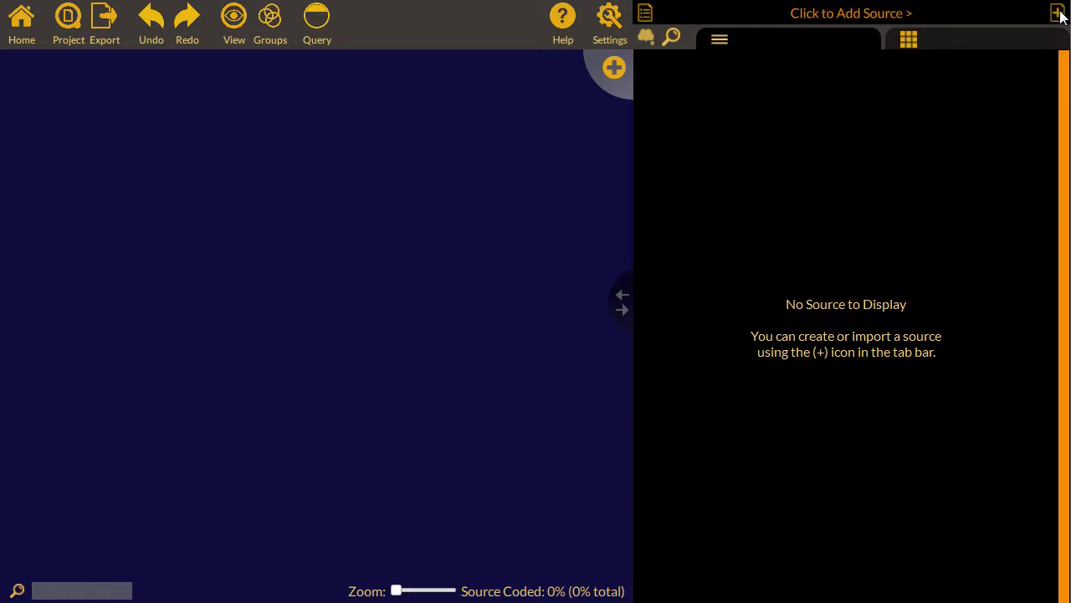
# Import the Jane RTF, Mabel TXT and Mubarak PDF transcripts from Desktop > Example project.
pyautogui.click(1058, 14)
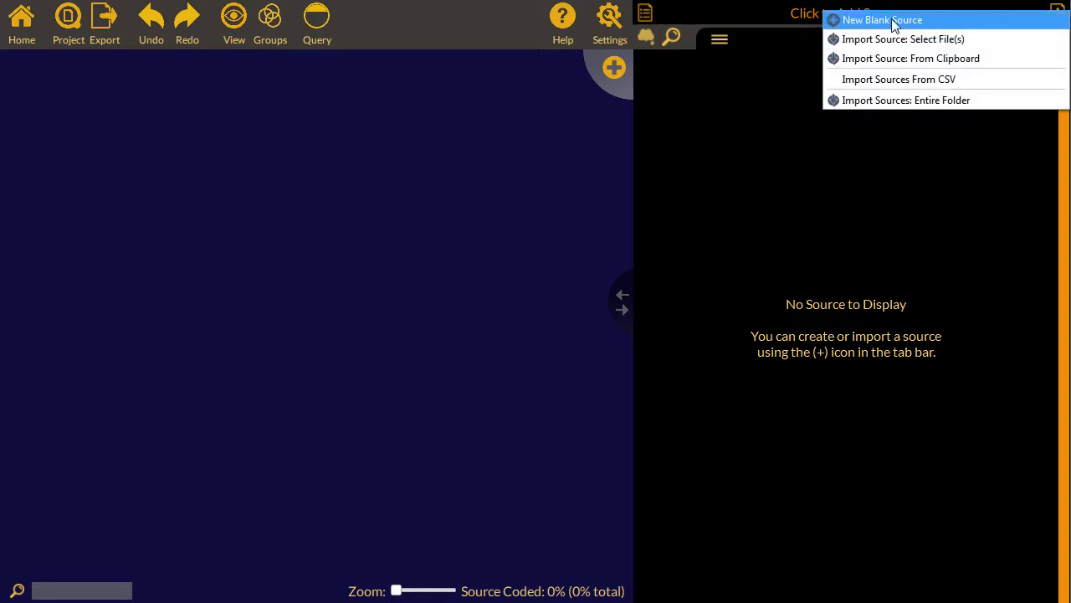
pyautogui.click(981, 43)
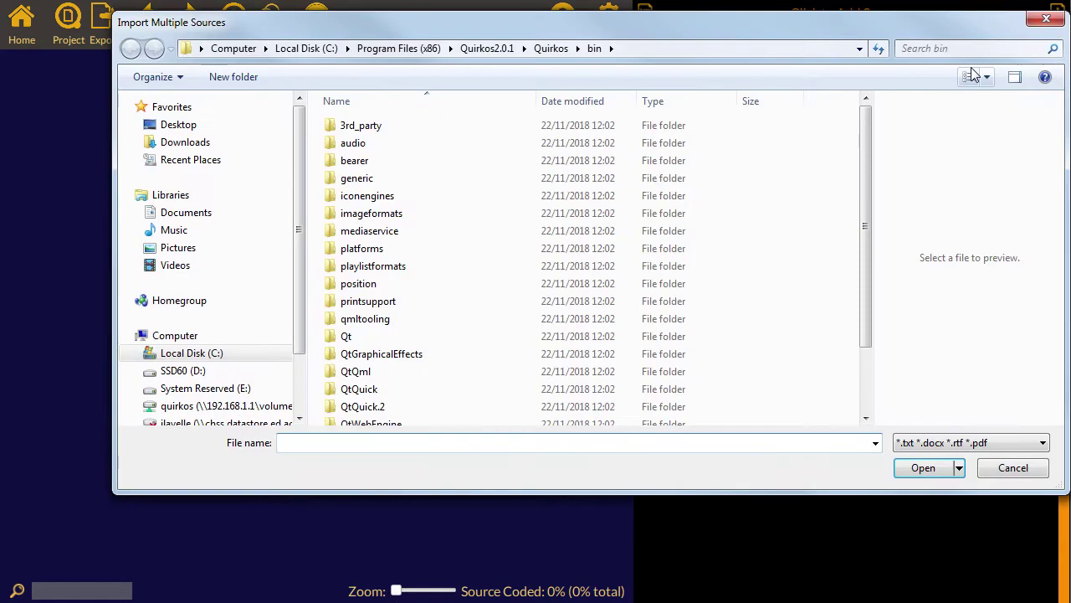
pyautogui.click(220, 128)
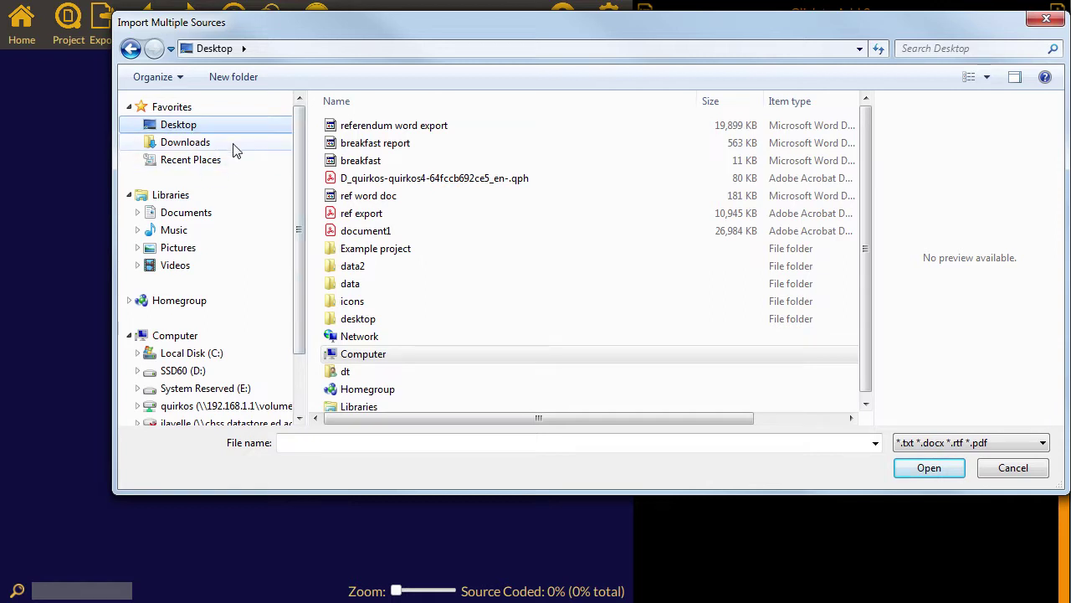
pyautogui.doubleClick(425, 248)
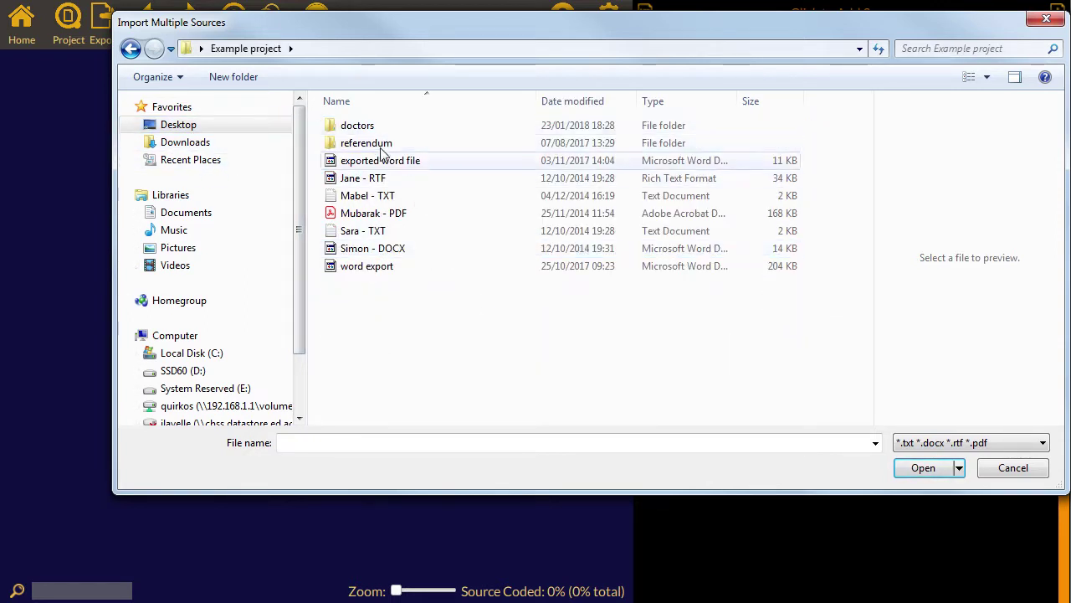
pyautogui.click(418, 188)
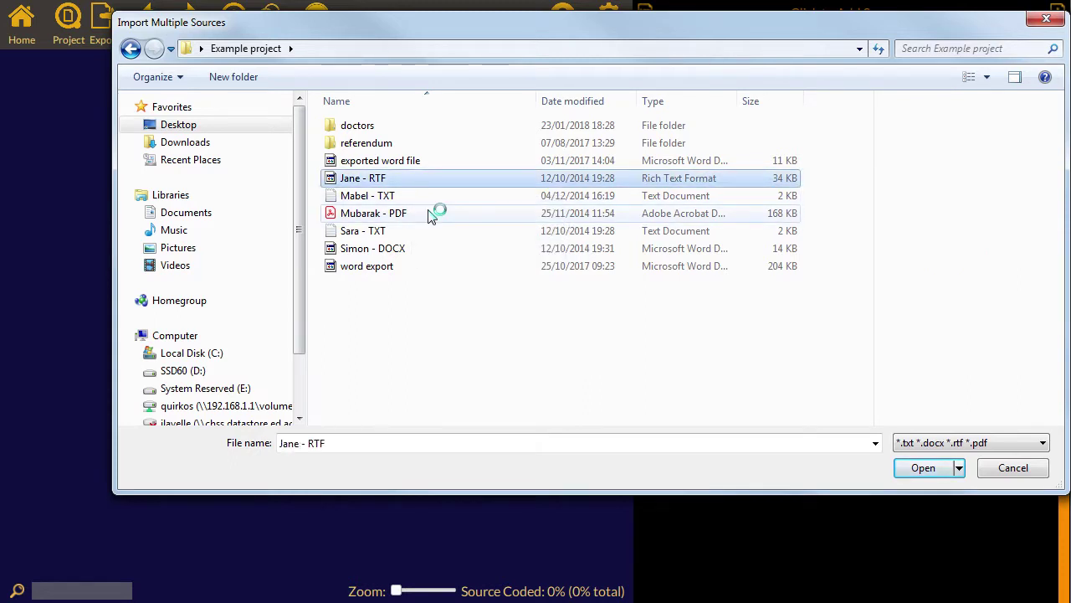
pyautogui.click(377, 215)
pyautogui.keyDown('shift'); pyautogui.click(385, 183); pyautogui.keyUp('shift')
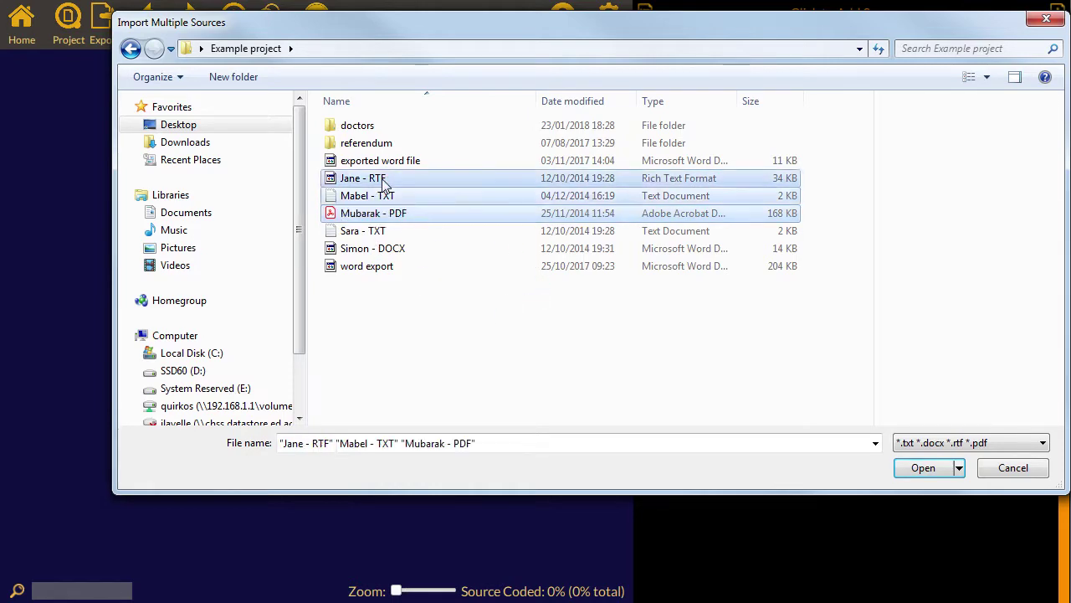
pyautogui.click(933, 472)
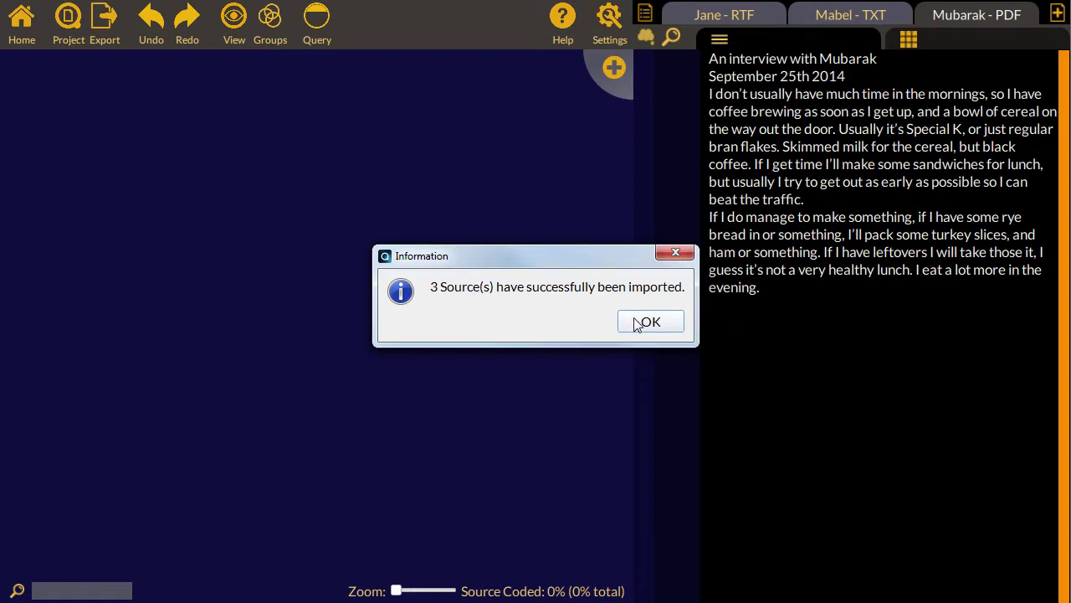
# Acknowledge the import confirmation and flip through the three imported transcript tabs.
pyautogui.click(664, 329)
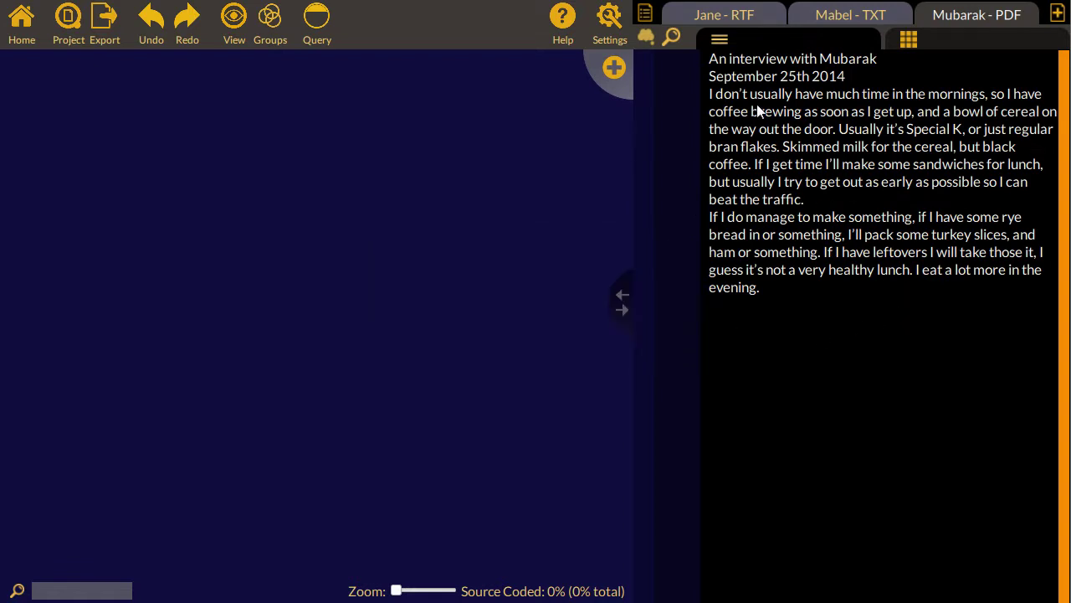
pyautogui.click(849, 17)
pyautogui.click(728, 18)
pyautogui.click(847, 16)
pyautogui.click(983, 17)
pyautogui.click(880, 18)
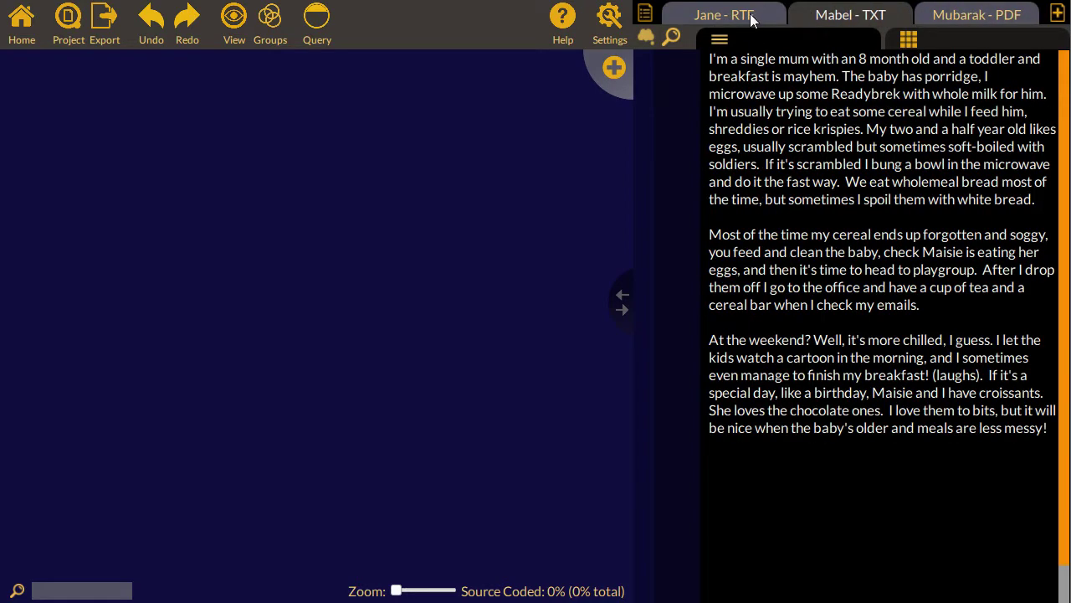
pyautogui.click(753, 17)
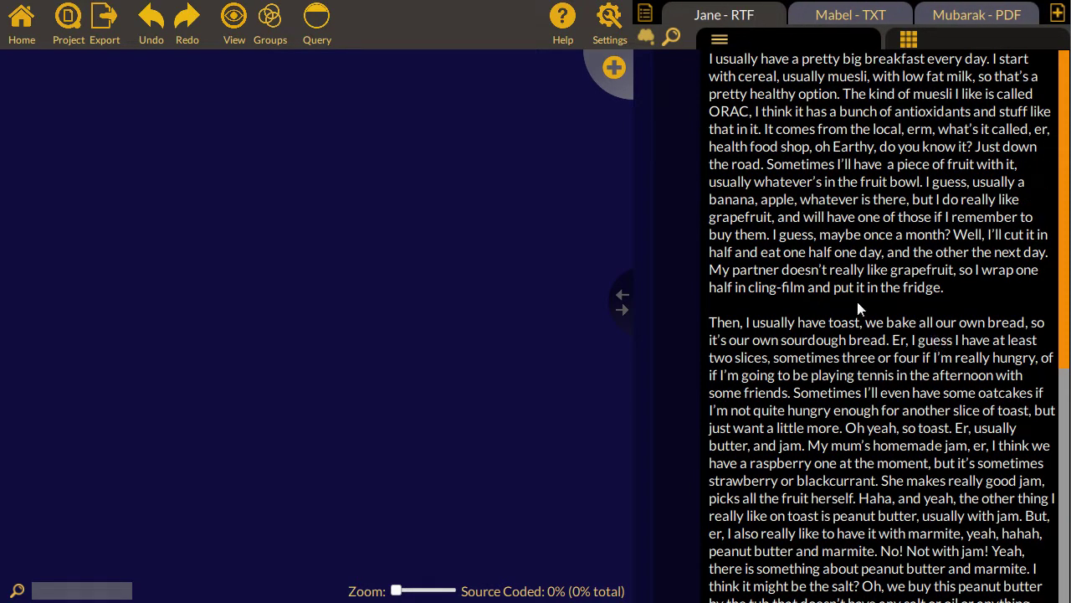
# Choose Mabel - TXT from the All Sources list, then close the list.
pyautogui.click(645, 17)
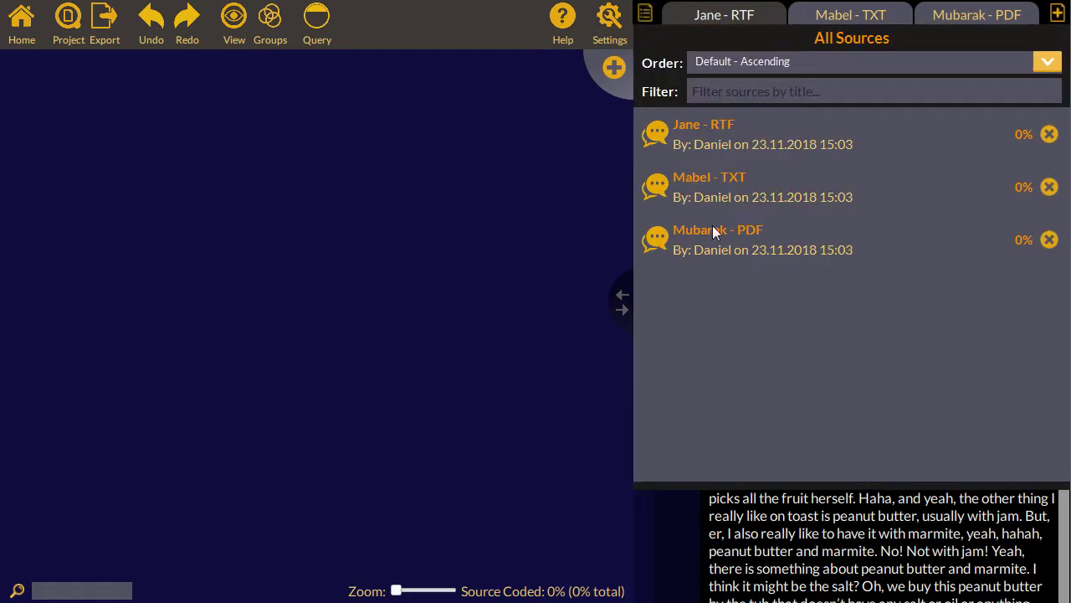
pyautogui.click(753, 185)
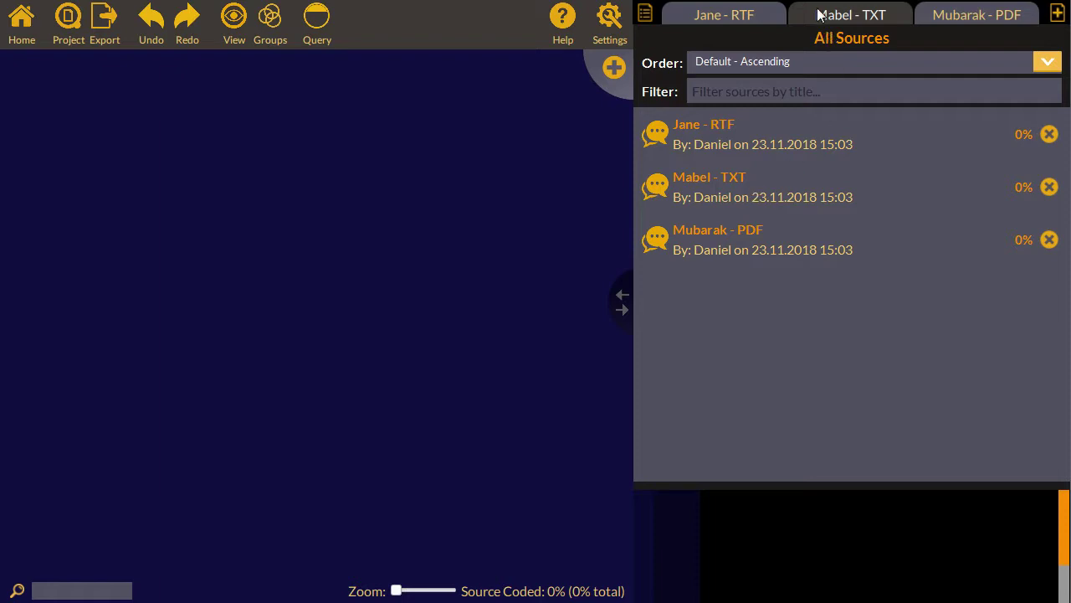
pyautogui.click(645, 15)
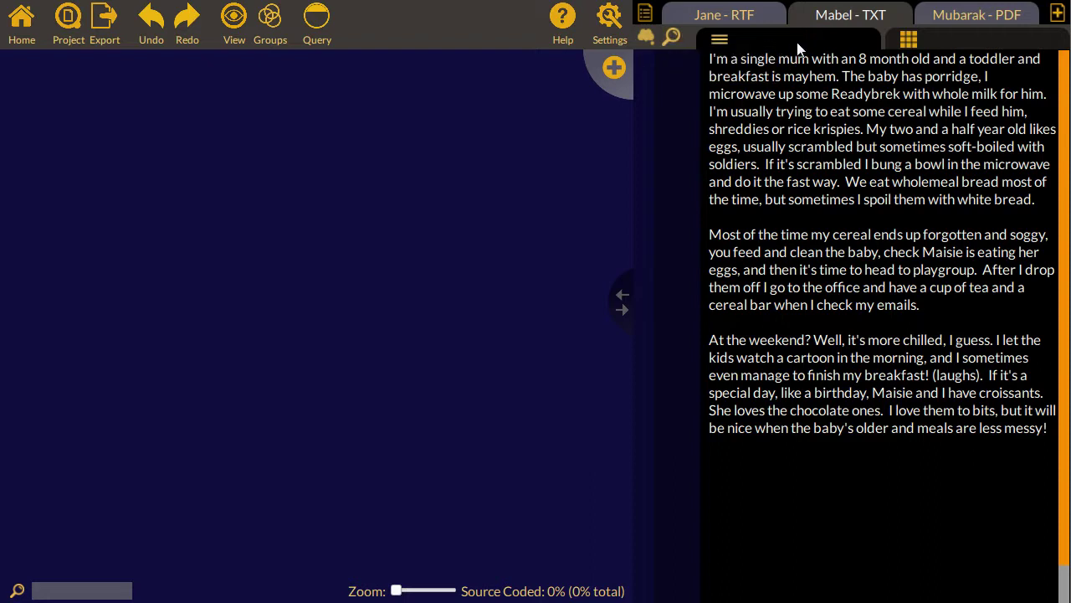
pyautogui.moveTo(821, 94); pyautogui.dragTo(841, 181)
pyautogui.click(859, 204)
# Add an Age property with value 37 in Mabel - TXT's Source Properties.
pyautogui.click(938, 47)
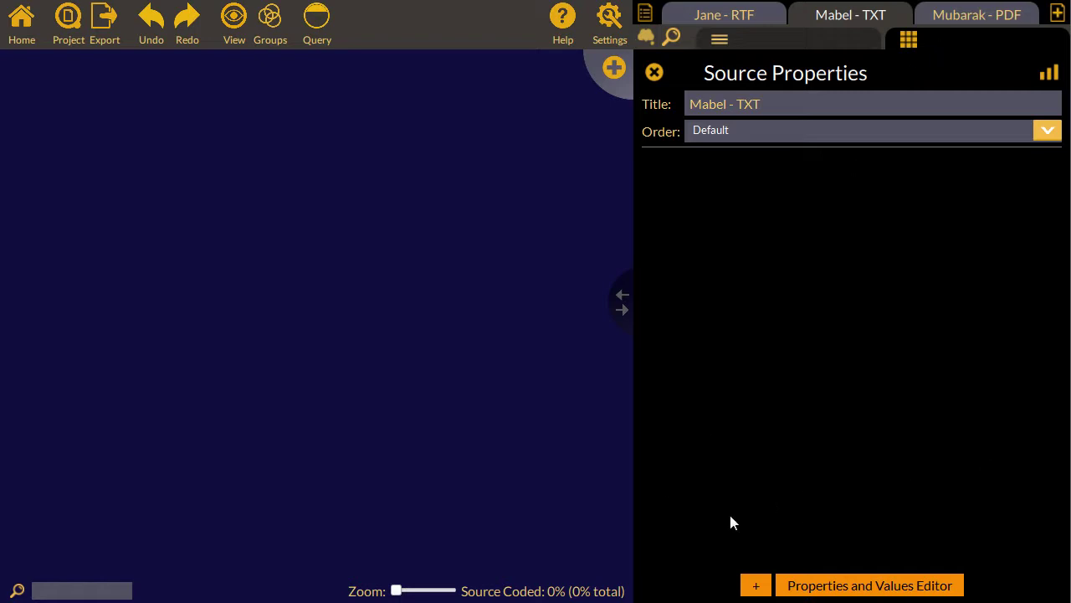
pyautogui.click(757, 585)
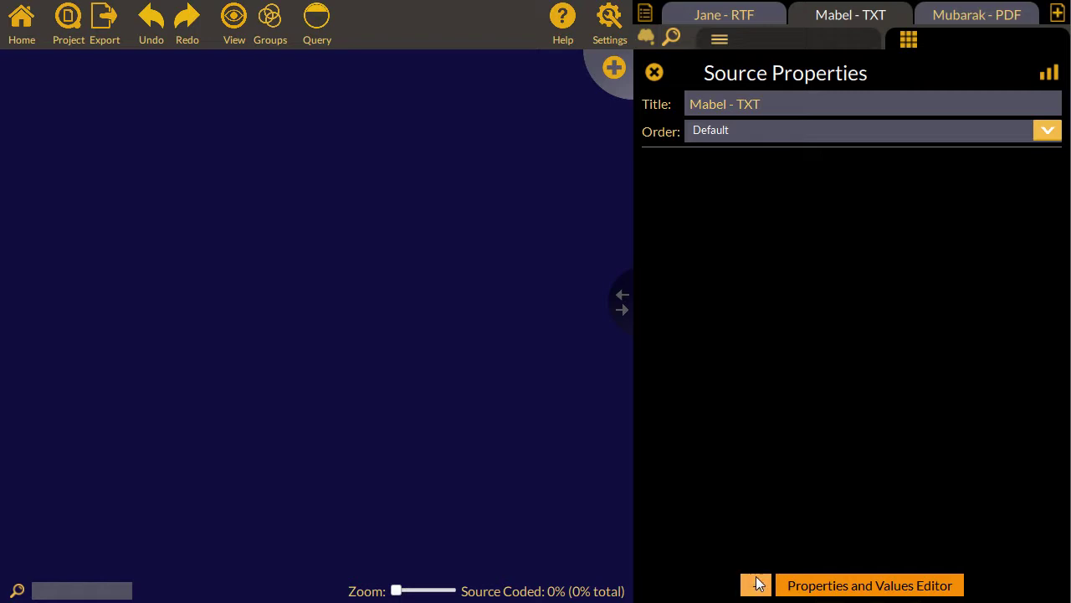
pyautogui.click(758, 583)
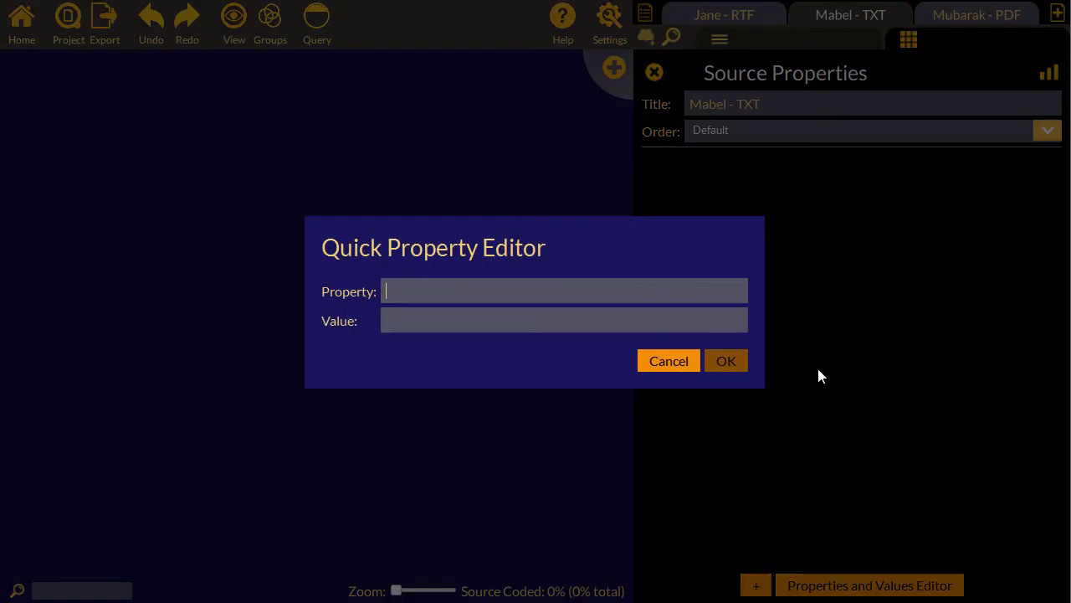
pyautogui.write('Age')
pyautogui.click(611, 324)
pyautogui.write('37')
pyautogui.click(719, 362)
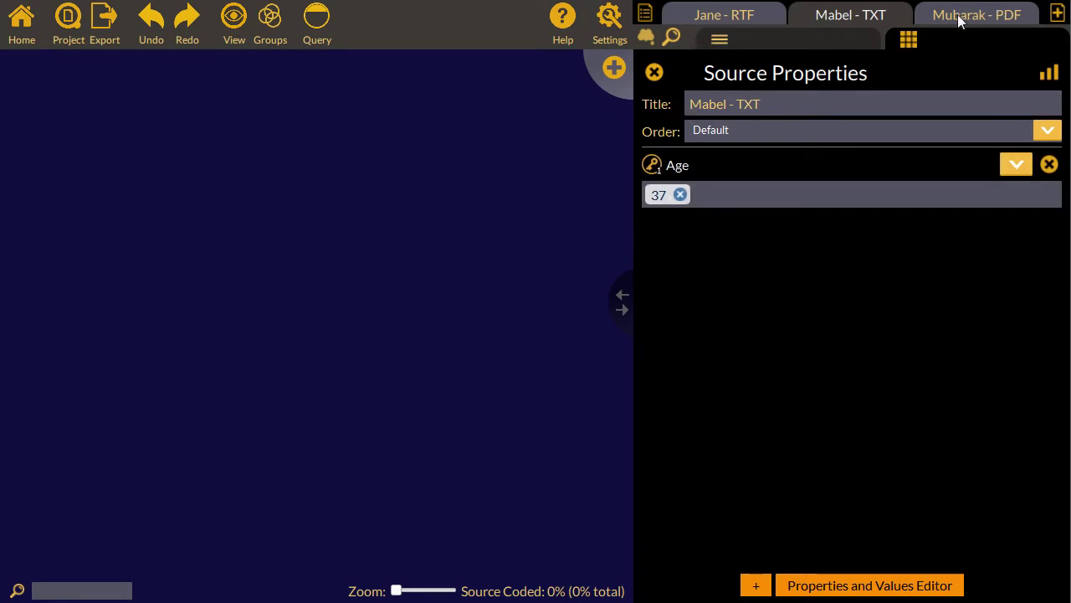
# Add a new Age value of 44 for Jane - RTF through the Age dropdown.
pyautogui.click(756, 16)
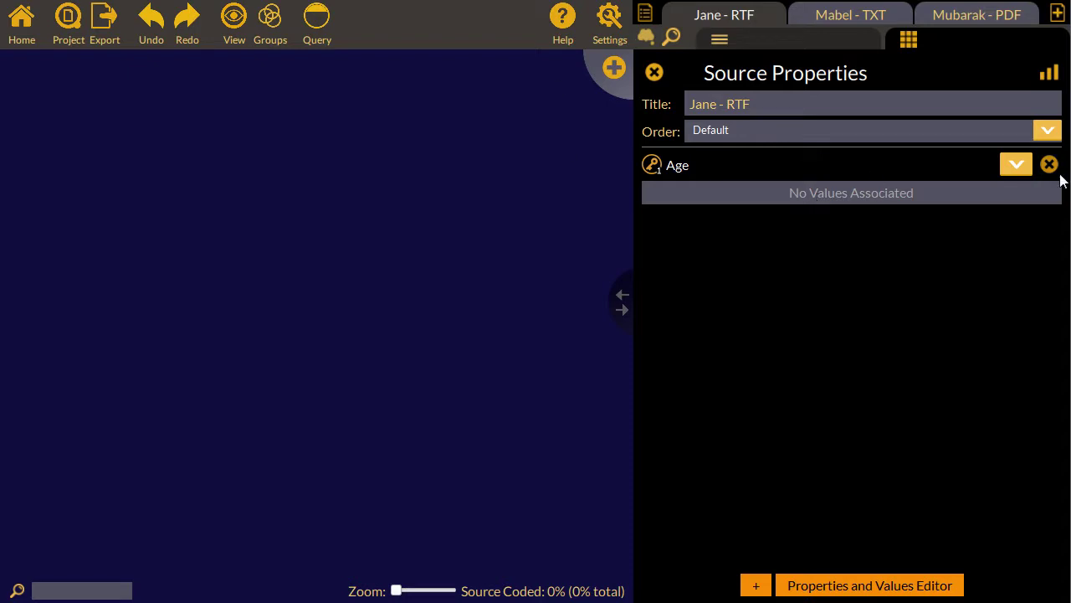
pyautogui.click(1009, 165)
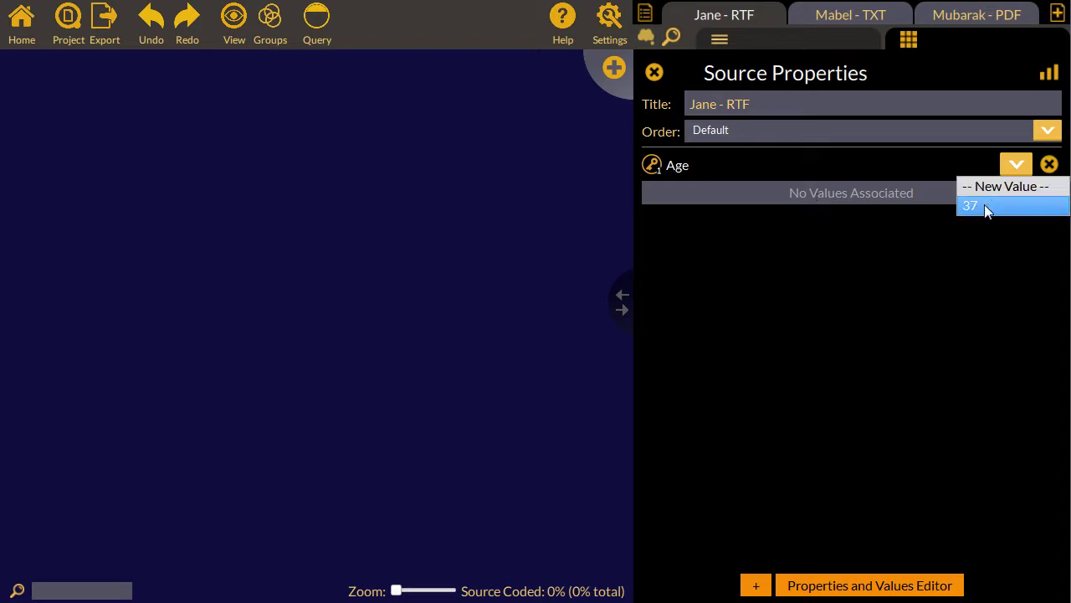
pyautogui.click(1013, 166)
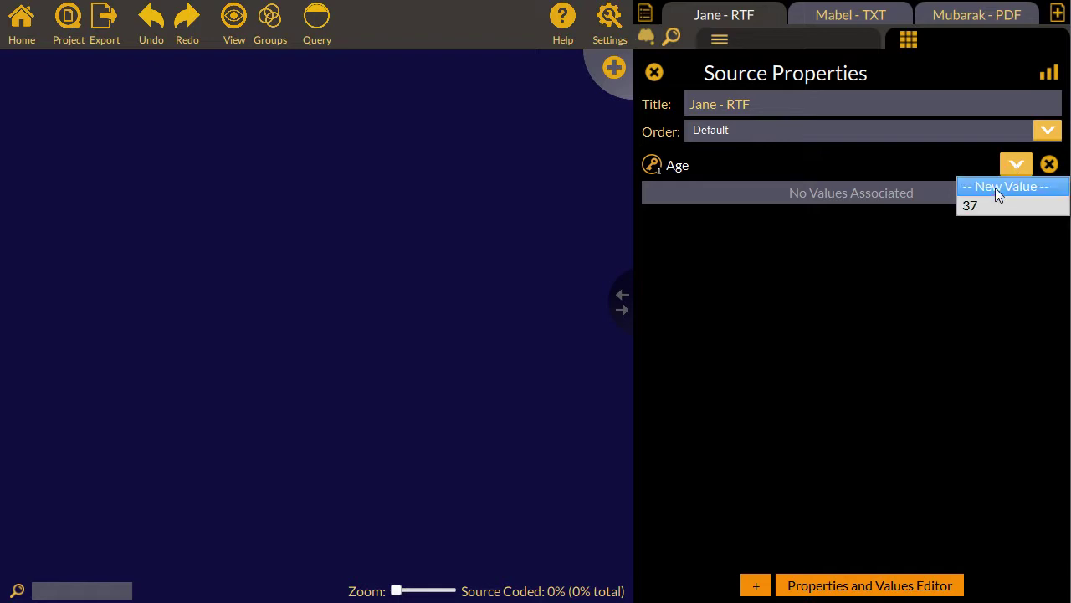
pyautogui.click(998, 189)
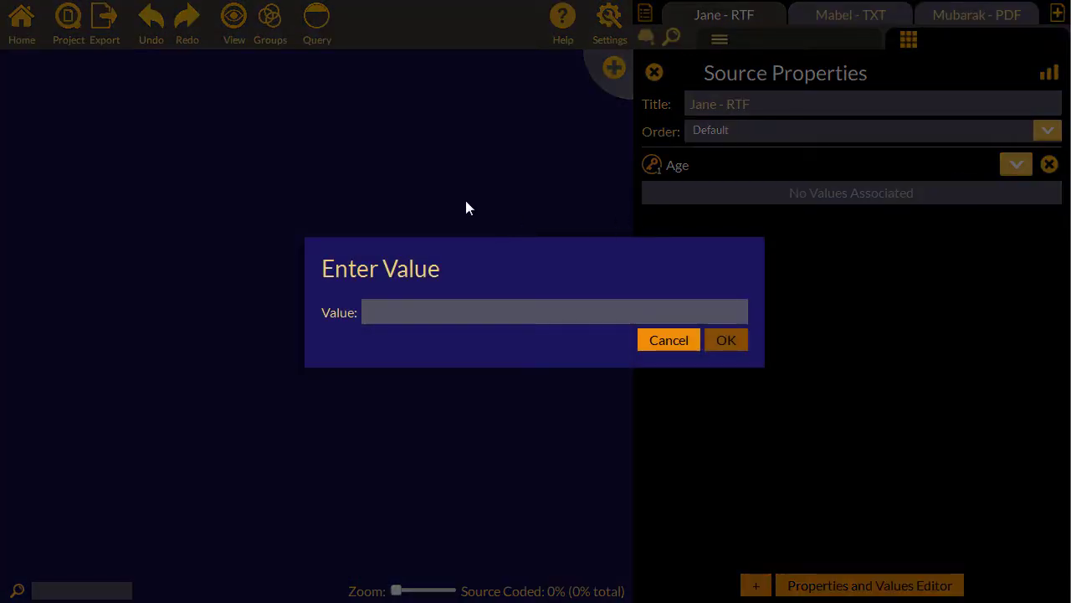
pyautogui.write('44')
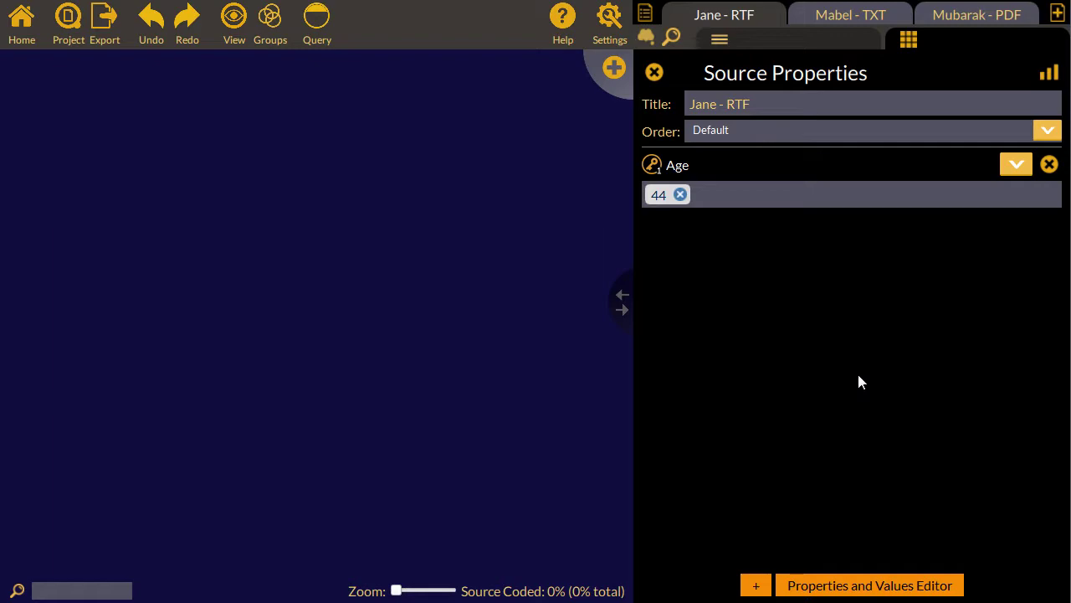
# Close Source Properties and scroll through Jane's RTF transcript text.
pyautogui.click(798, 45)
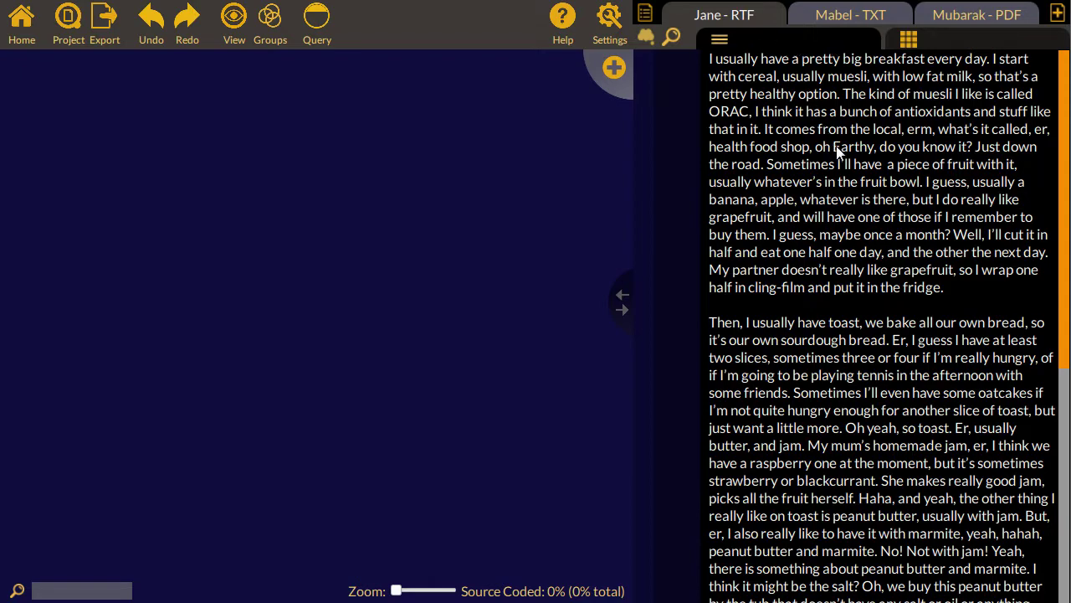
pyautogui.scroll(-3, 837, 151)
pyautogui.scroll(-3, 836, 145)
pyautogui.scroll(-2, 836, 139)
pyautogui.scroll(4, 836, 140)
pyautogui.scroll(5, 836, 140)
pyautogui.scroll(1, 836, 142)
# Create a Cereal quirk described 'stuff you usually have with milk', coloured olive #aaaa00.
pyautogui.click(615, 72)
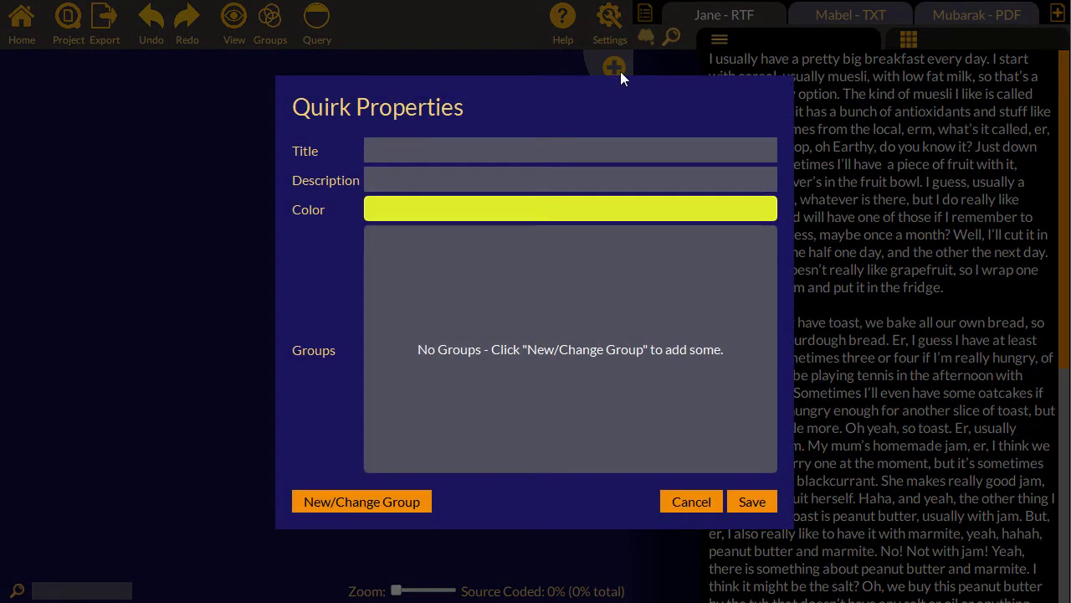
pyautogui.write('Cereal')
pyautogui.click(638, 179)
pyautogui.write('stuff you usually have with milk')
pyautogui.click(635, 215)
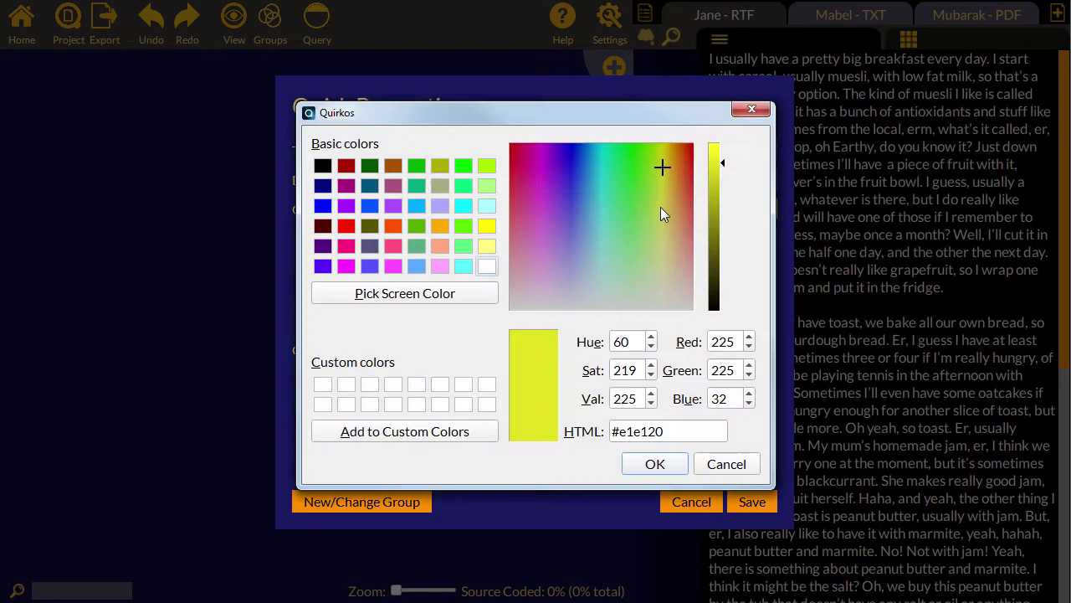
pyautogui.click(440, 168)
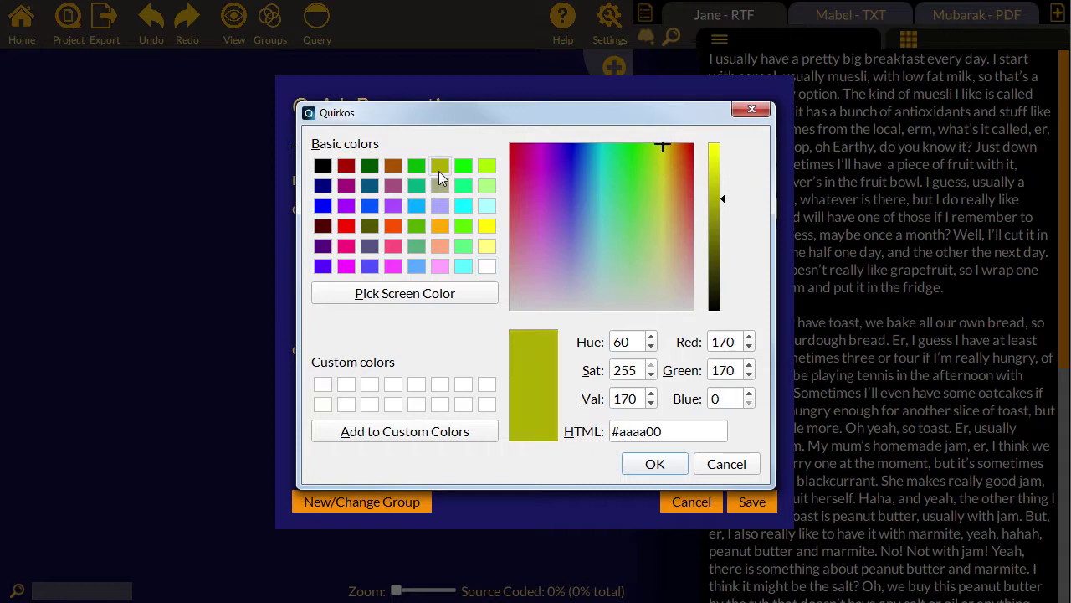
pyautogui.click(661, 468)
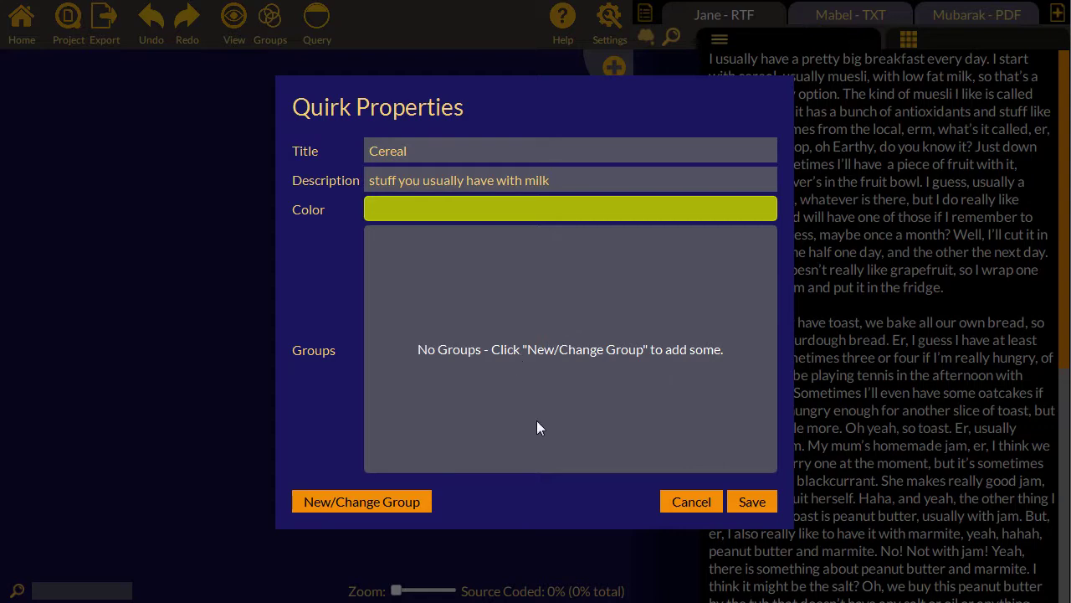
pyautogui.click(760, 502)
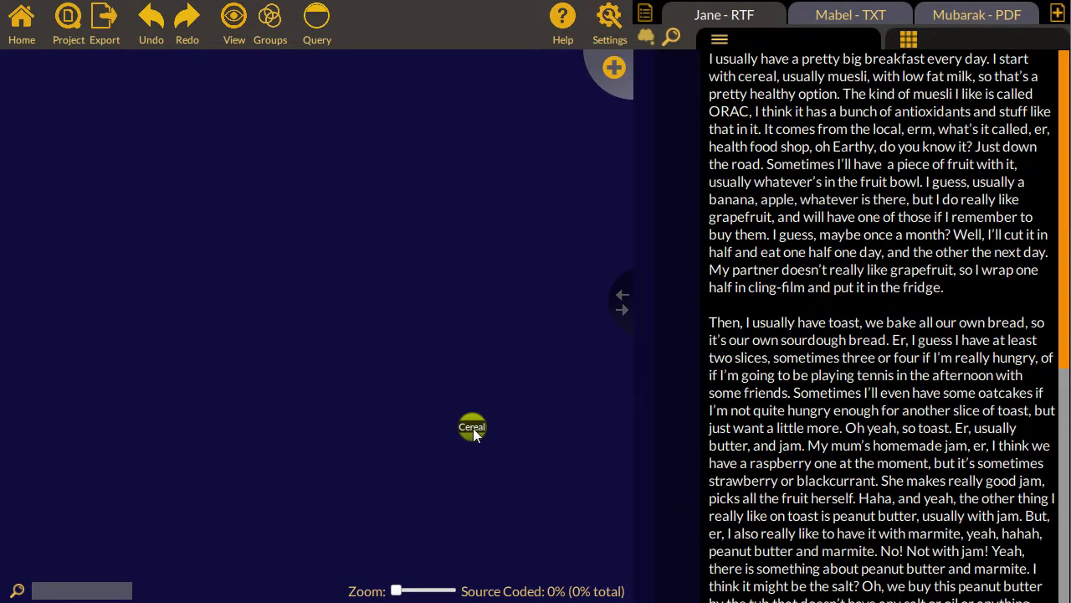
# Move the Cereal bubble higher up the canvas.
pyautogui.moveTo(473, 428); pyautogui.dragTo(429, 195)
pyautogui.moveTo(436, 194)
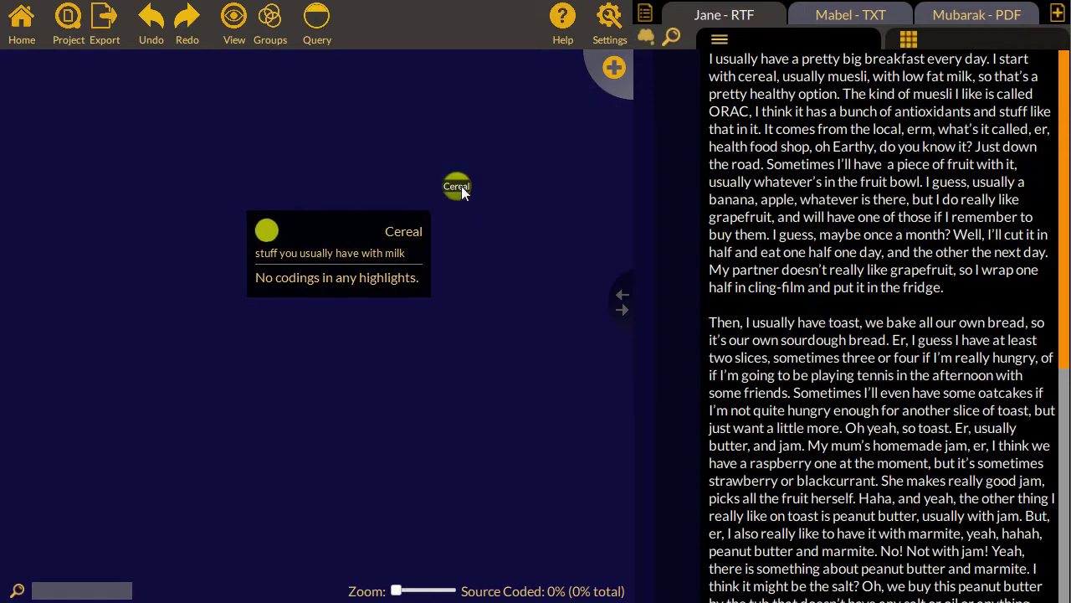
pyautogui.moveTo(429, 195); pyautogui.dragTo(312, 255)
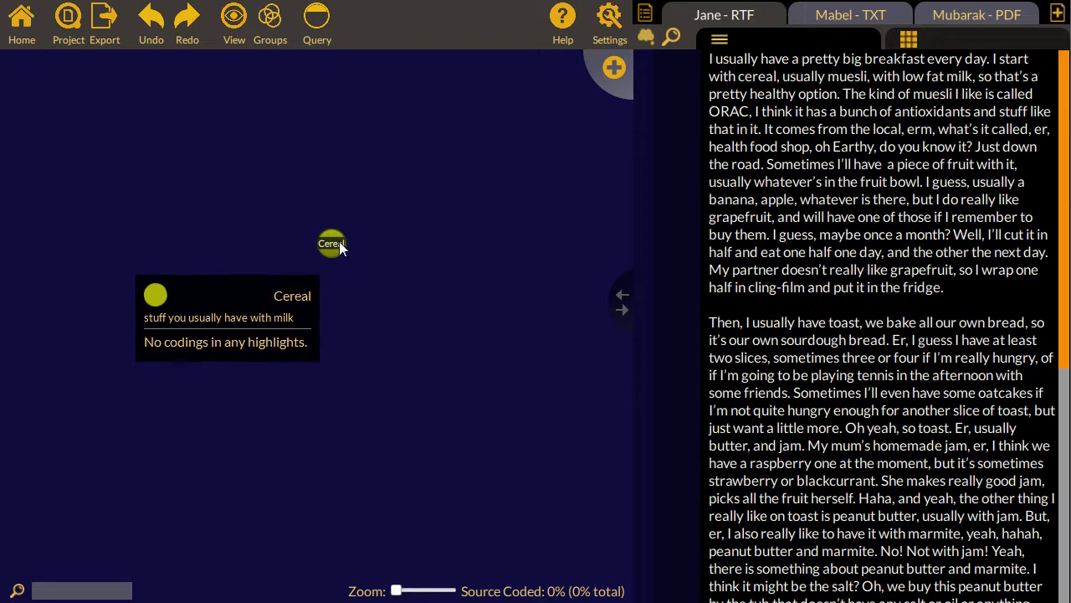
pyautogui.moveTo(335, 243); pyautogui.dragTo(404, 215)
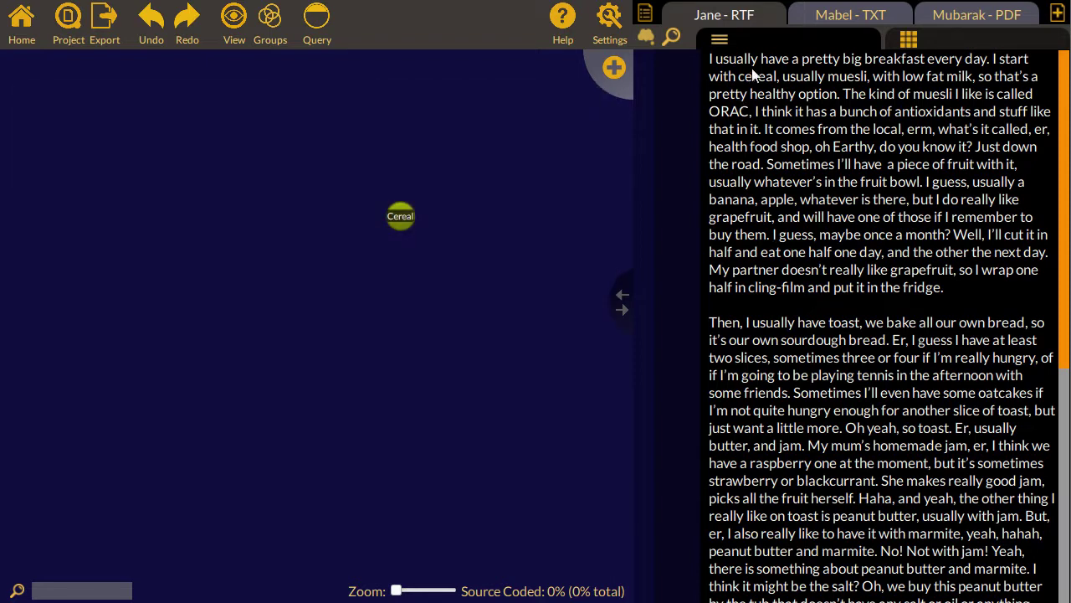
# Code Jane's opening muesli paragraph to Cereal, removing then undoing to restore the highlight.
pyautogui.moveTo(710, 59); pyautogui.dragTo(841, 98)
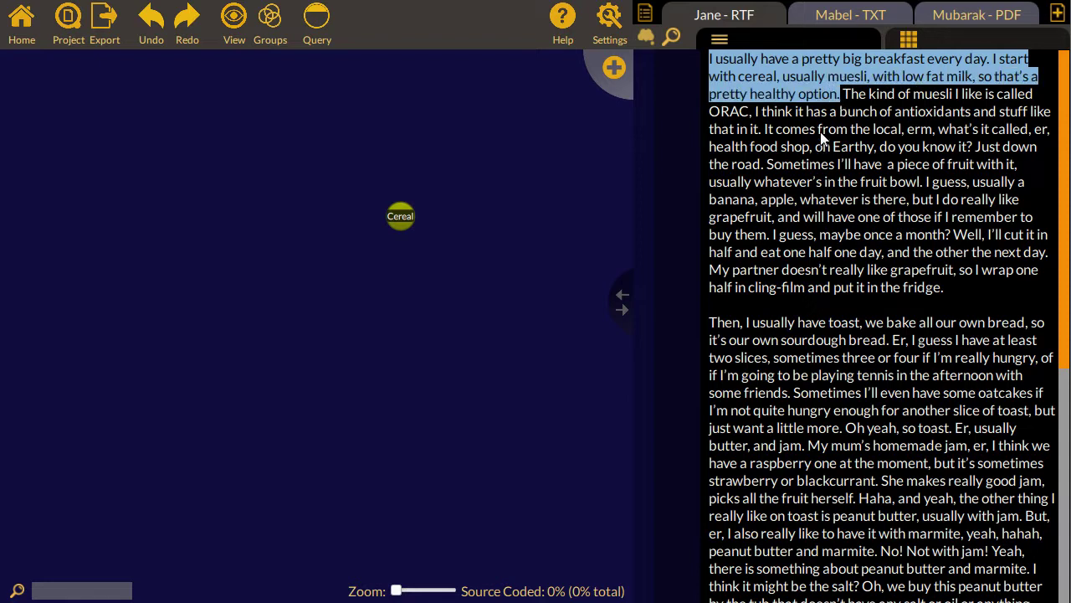
pyautogui.moveTo(835, 74)
pyautogui.mouseDown()
pyautogui.moveTo(722, 82)
pyautogui.moveTo(488, 162)
pyautogui.moveTo(401, 215)
pyautogui.mouseUp()
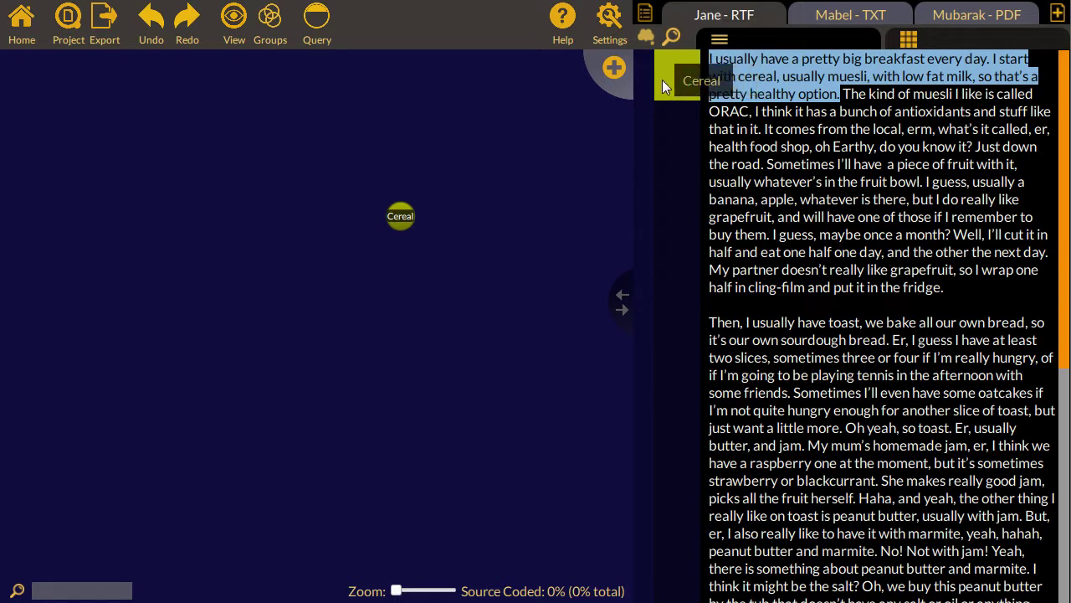
pyautogui.rightClick(682, 90)
pyautogui.click(737, 95)
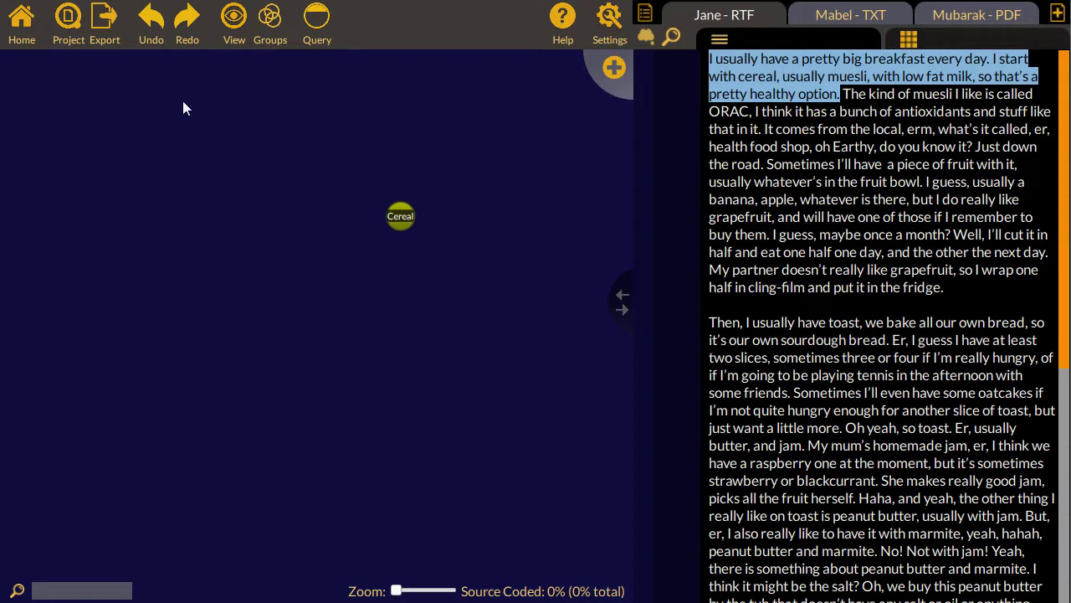
pyautogui.click(152, 38)
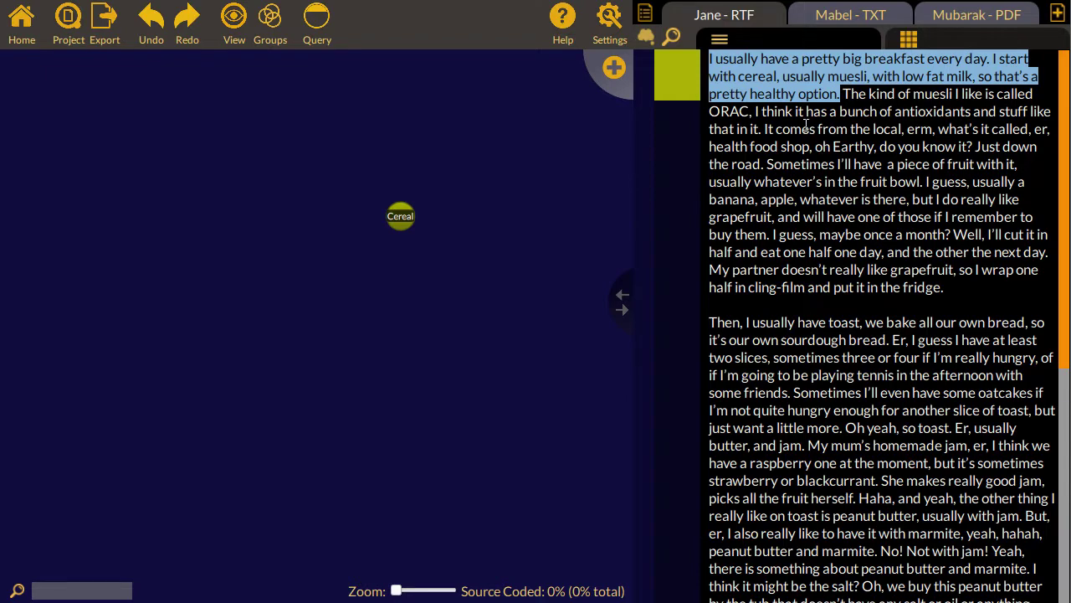
pyautogui.click(894, 118)
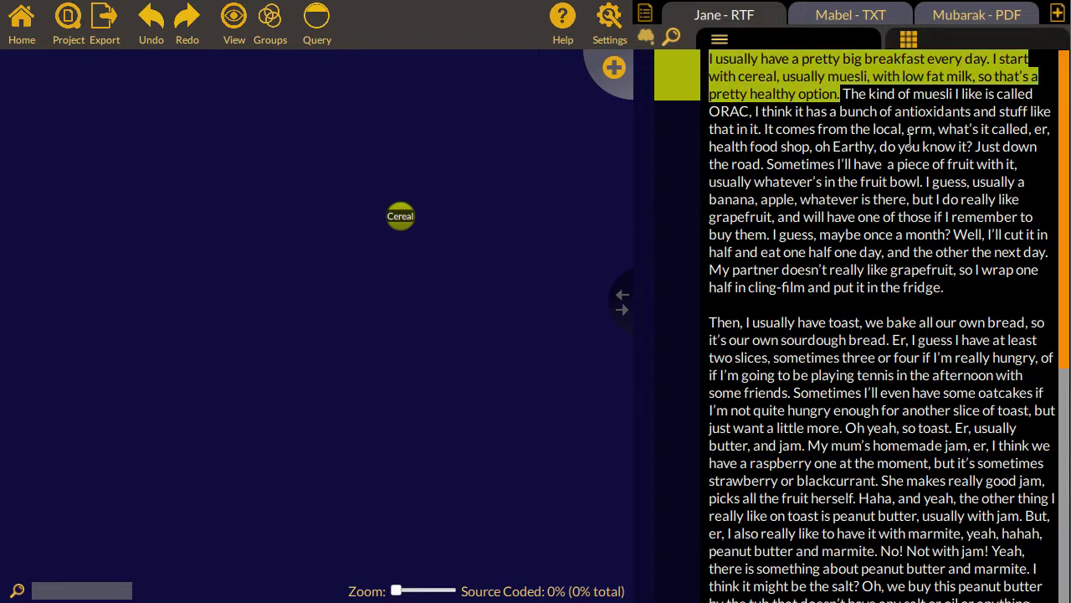
# Create a white Milk code and code Jane's low-fat-milk opening paragraph to it.
pyautogui.click(613, 71)
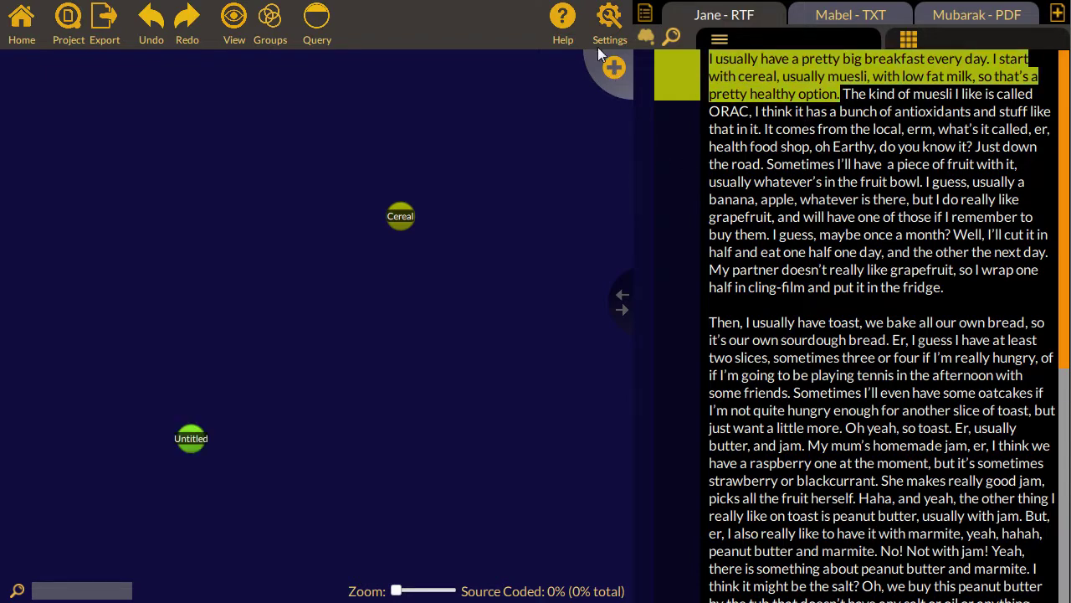
pyautogui.write('Milk')
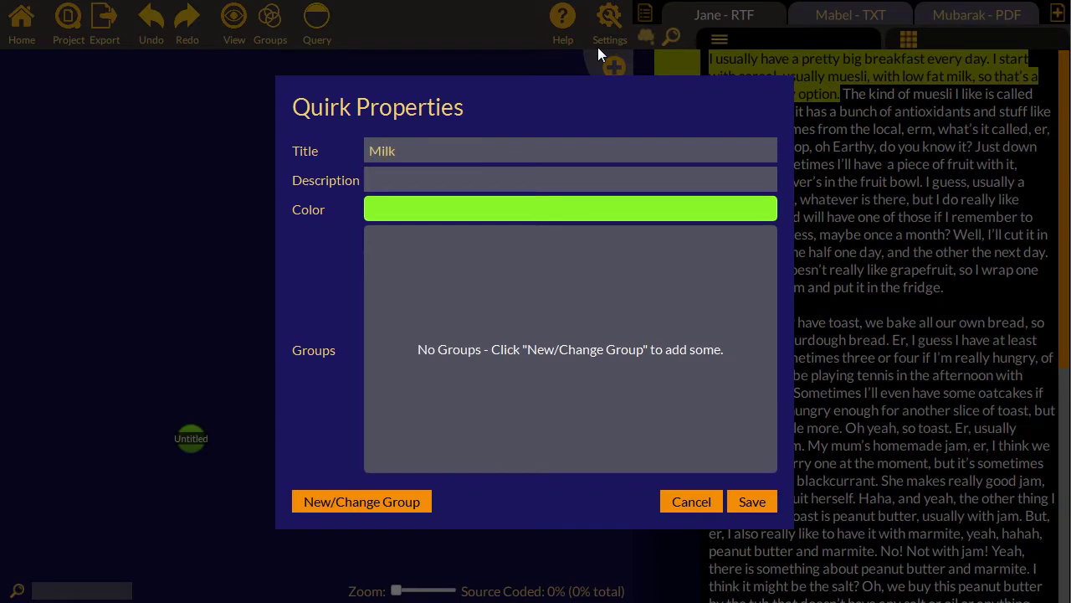
pyautogui.click(627, 214)
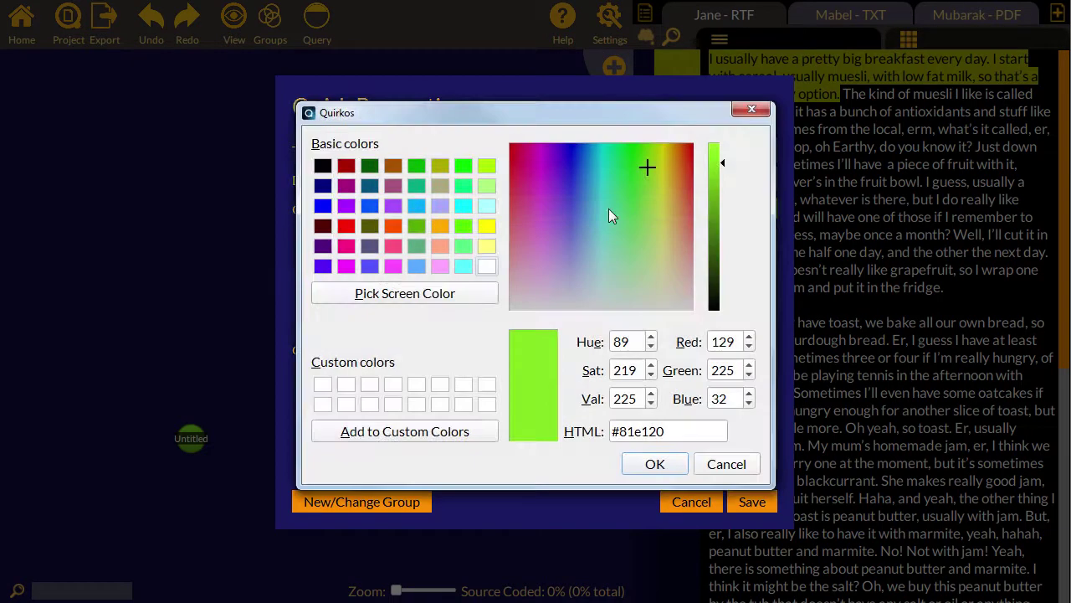
pyautogui.click(488, 268)
pyautogui.click(653, 465)
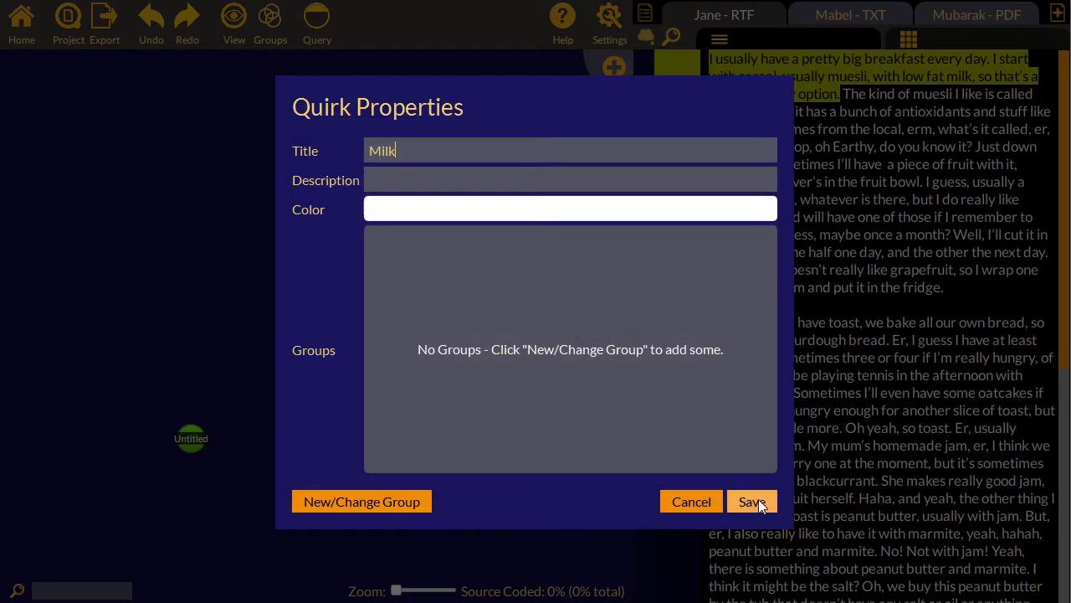
pyautogui.click(753, 502)
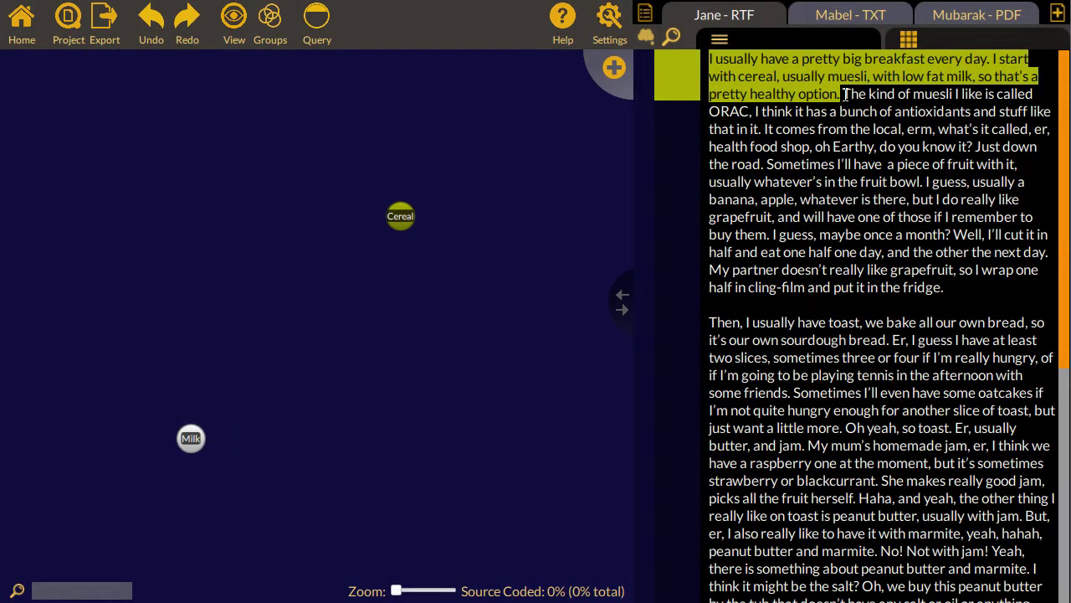
pyautogui.moveTo(872, 76)
pyautogui.mouseDown()
pyautogui.moveTo(211, 468)
pyautogui.moveTo(190, 440)
pyautogui.mouseUp()
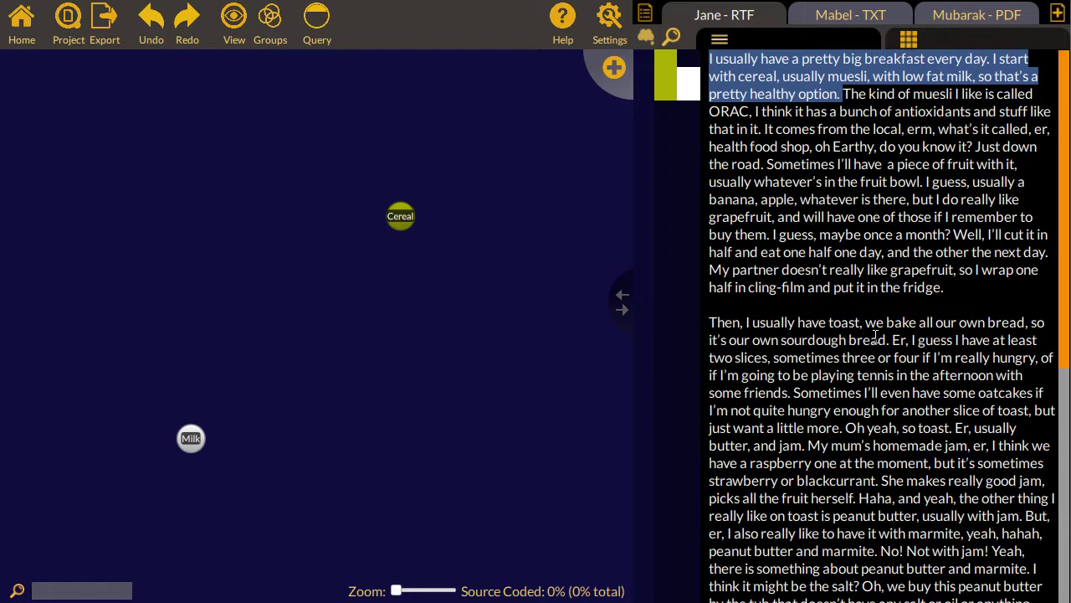
# In Mabel's transcript, code the porridge-and-cereal passage and the forgotten soggy cereal line to Cereal.
pyautogui.click(846, 14)
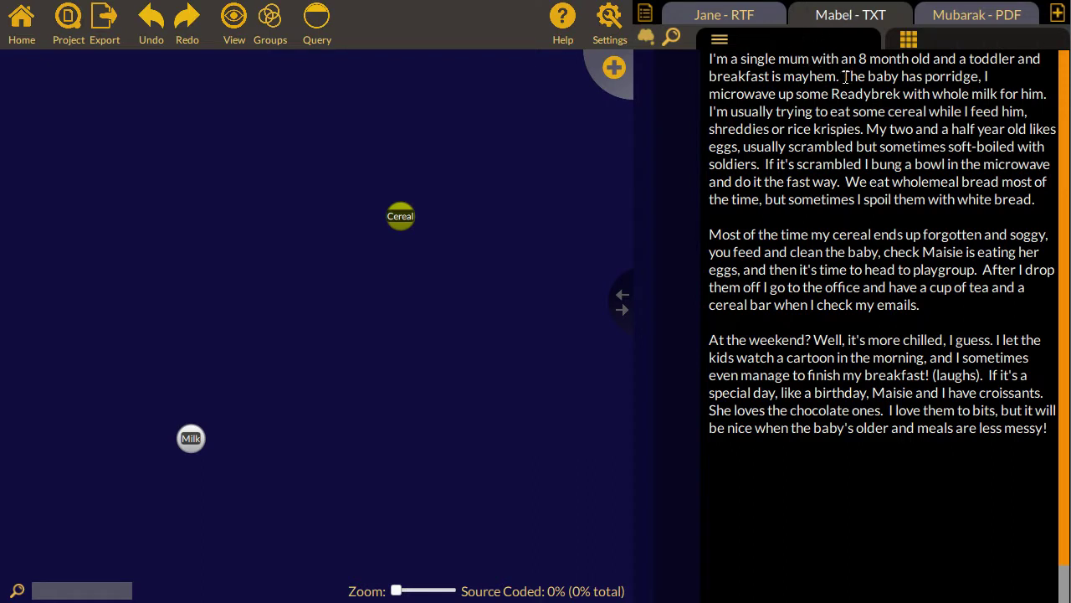
pyautogui.moveTo(843, 76); pyautogui.dragTo(863, 129)
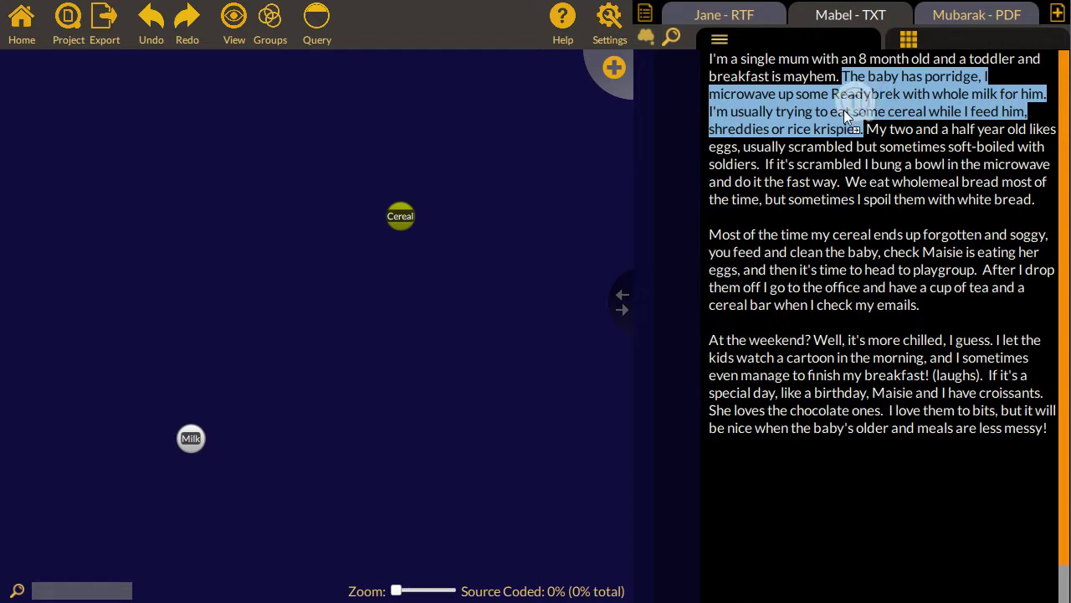
pyautogui.moveTo(796, 132); pyautogui.dragTo(389, 225)
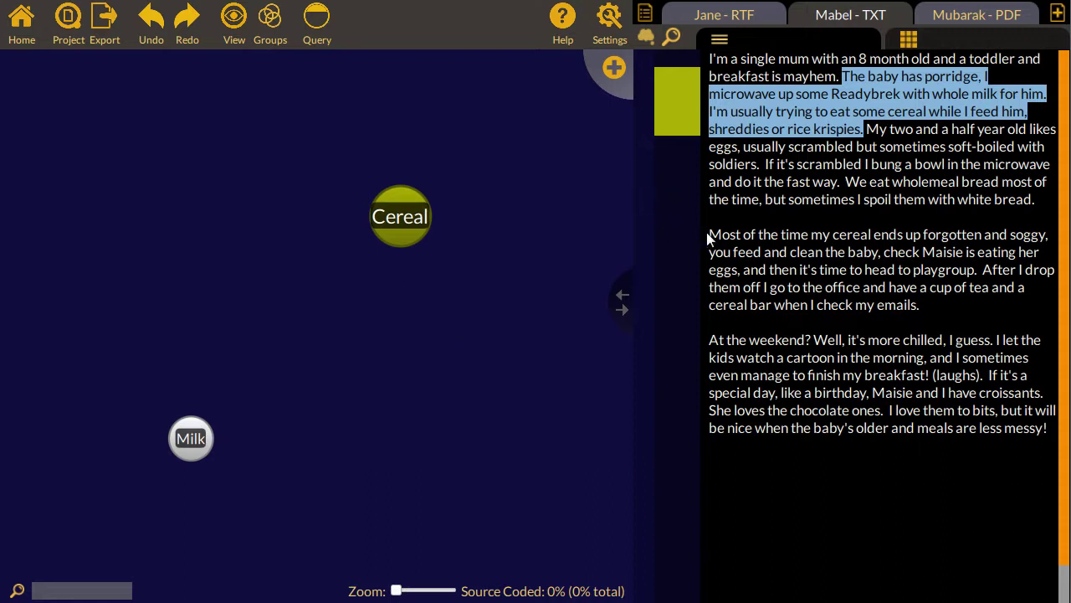
pyautogui.moveTo(709, 235); pyautogui.dragTo(1047, 235)
pyautogui.moveTo(790, 235); pyautogui.dragTo(519, 236)
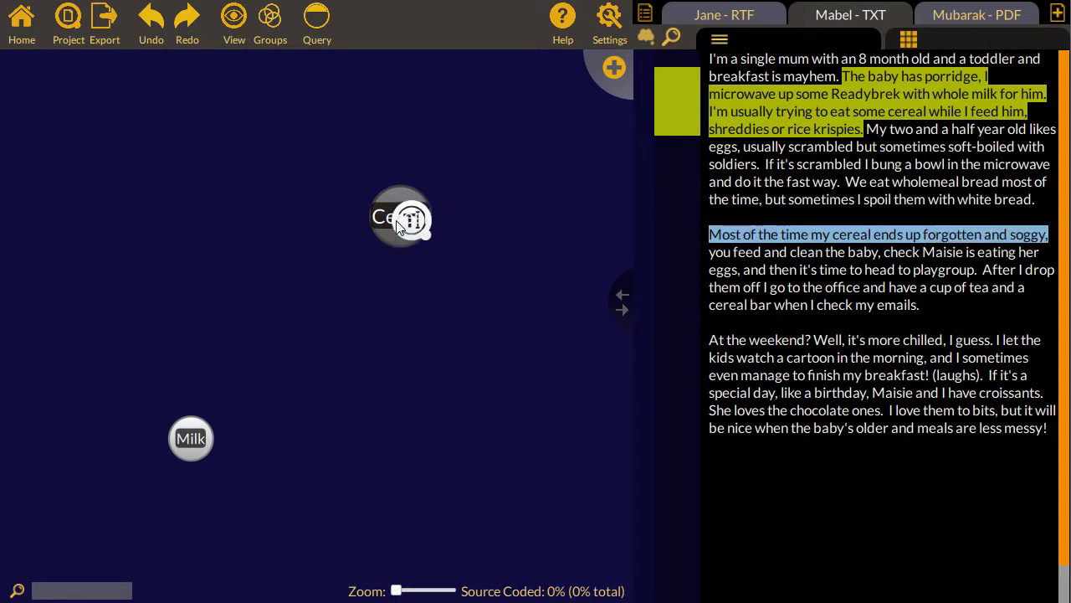
pyautogui.click(397, 223)
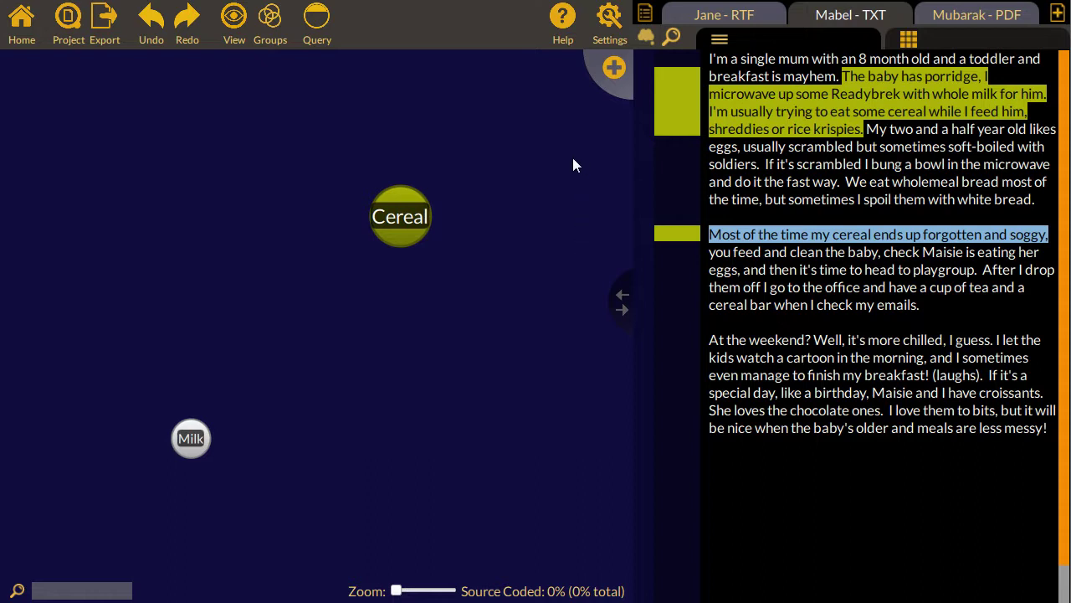
# Create a light-yellow Rice Krispies code from Mabel's 'rice krispies' text and nest it under Cereal.
pyautogui.moveTo(787, 129)
pyautogui.mouseDown()
pyautogui.moveTo(862, 133)
pyautogui.moveTo(669, 108)
pyautogui.moveTo(599, 73)
pyautogui.mouseUp()
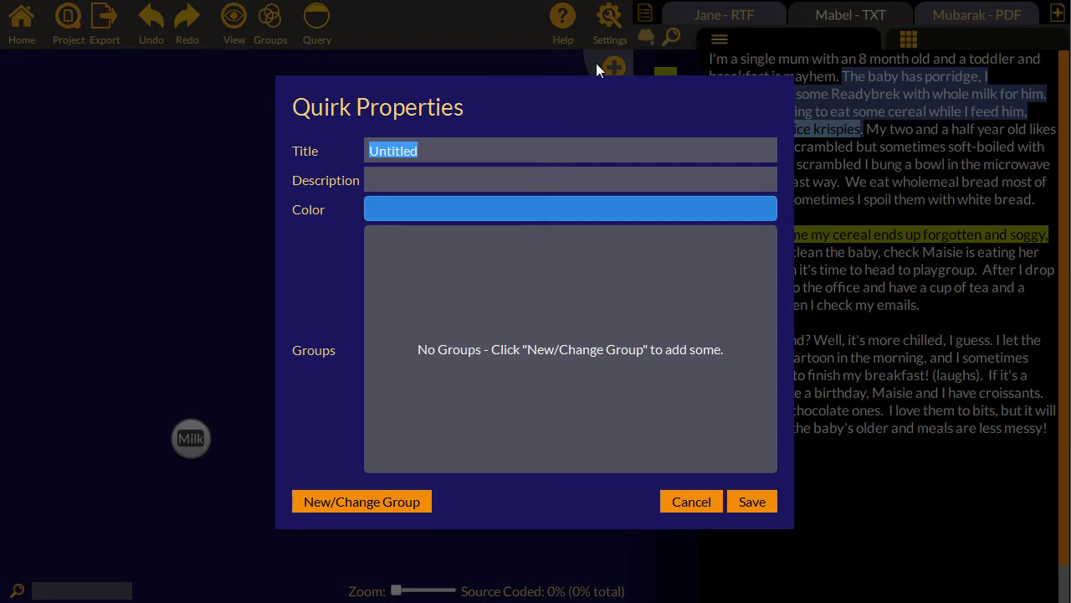
pyautogui.write('Rice Krispies')
pyautogui.click(609, 211)
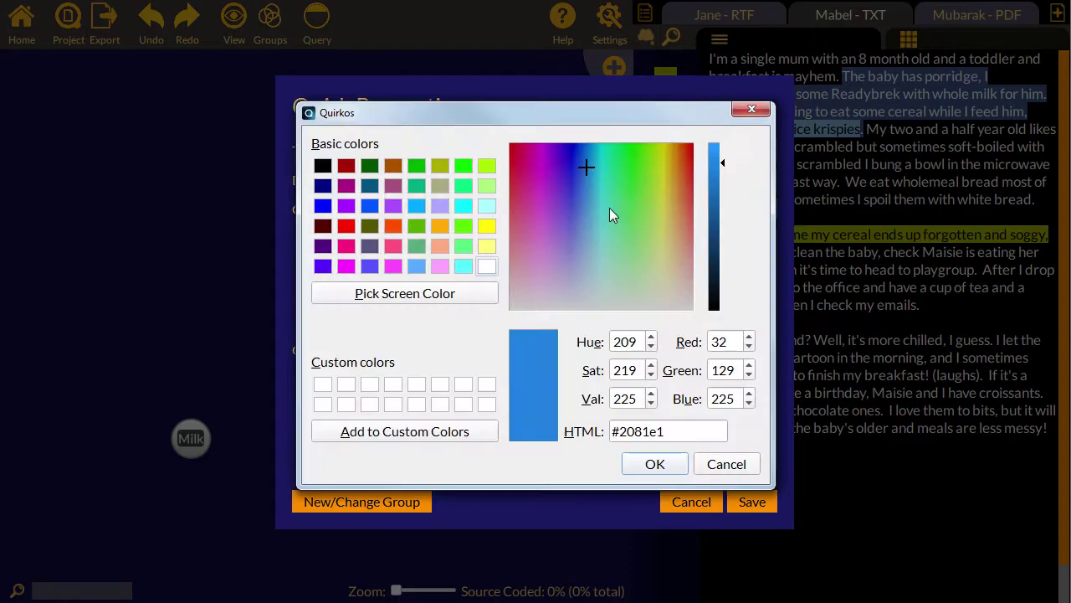
pyautogui.click(486, 247)
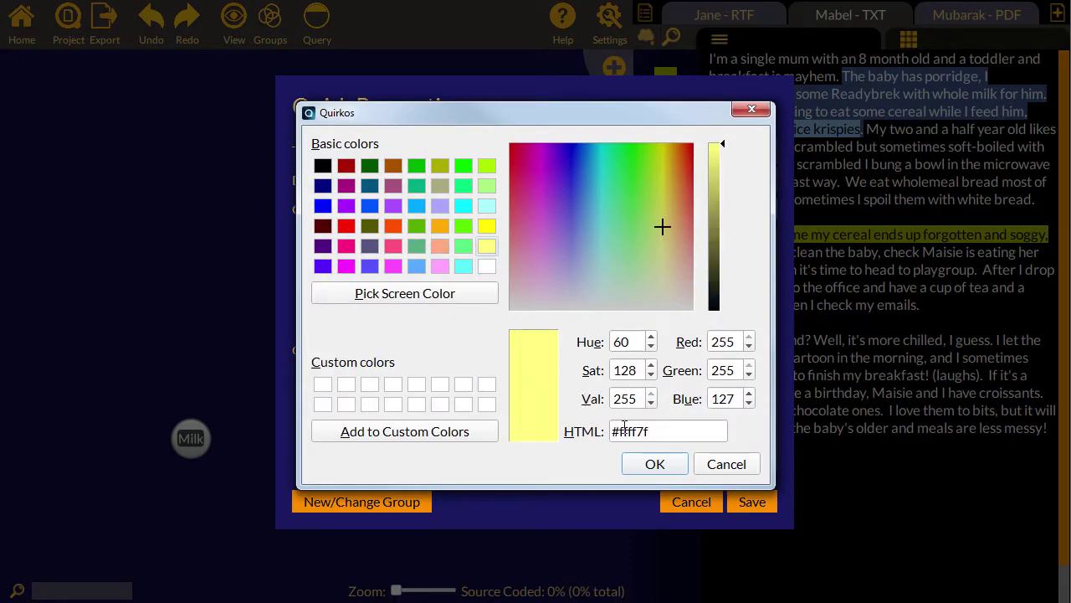
pyautogui.click(653, 462)
pyautogui.click(746, 505)
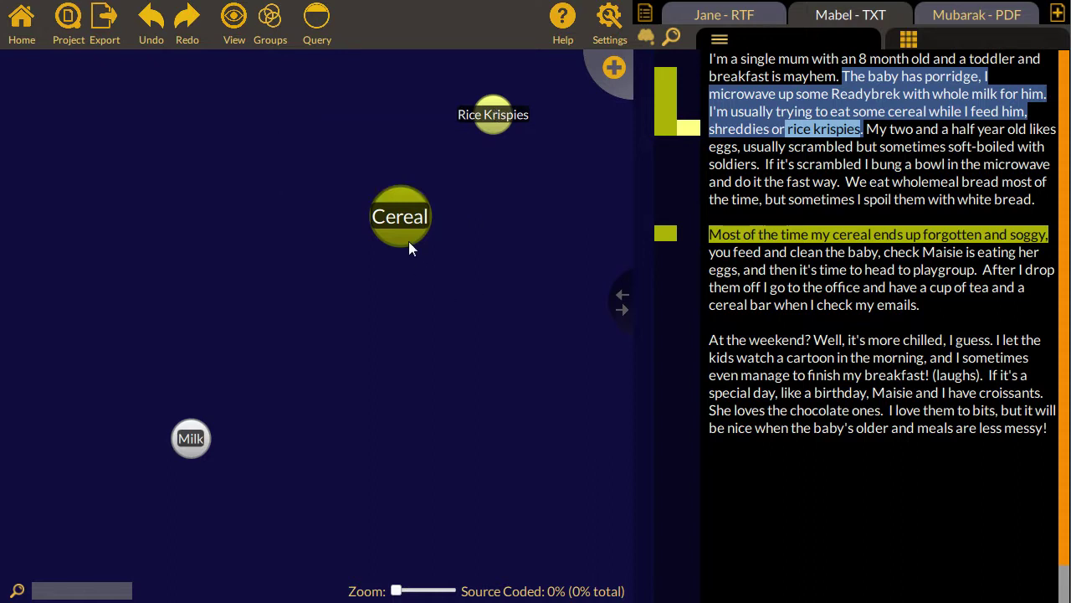
pyautogui.moveTo(404, 228); pyautogui.dragTo(408, 175)
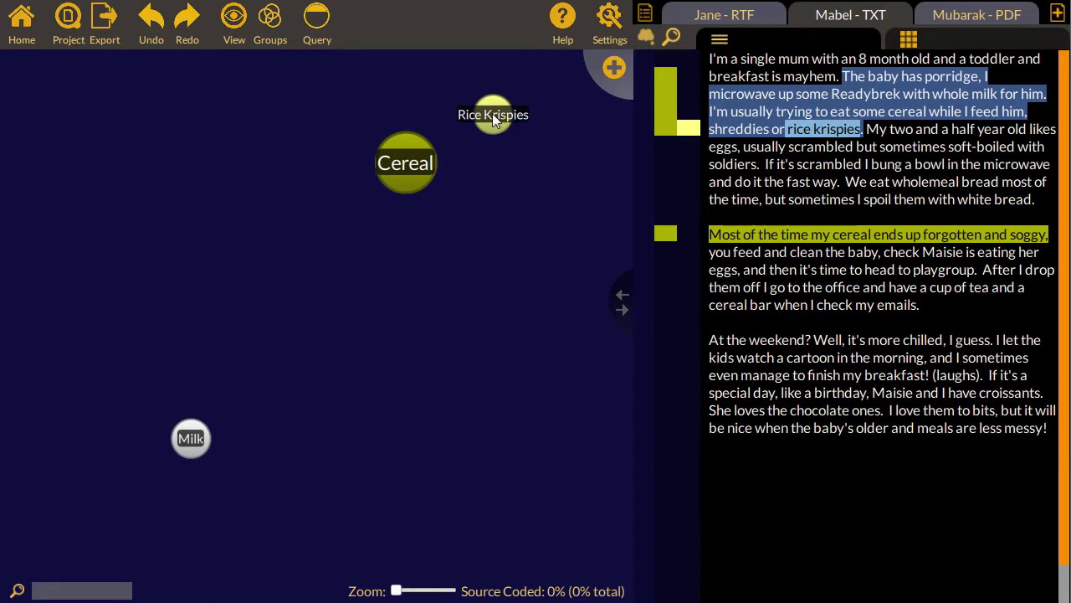
pyautogui.moveTo(493, 115); pyautogui.dragTo(397, 173)
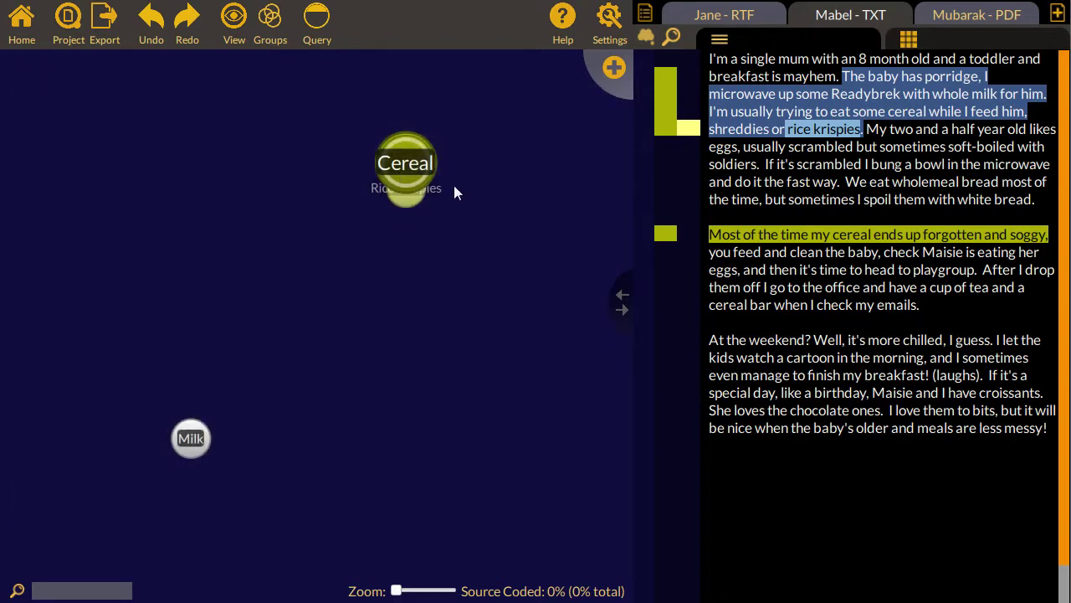
pyautogui.moveTo(406, 209)
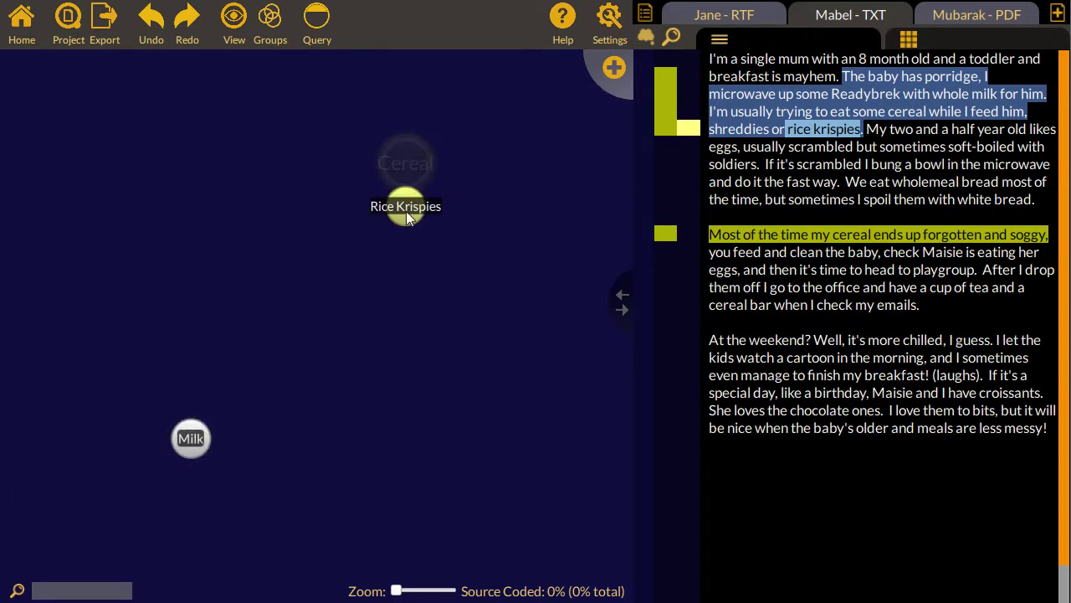
# Add a dark red quirk titled Shreddies.
pyautogui.click(606, 70)
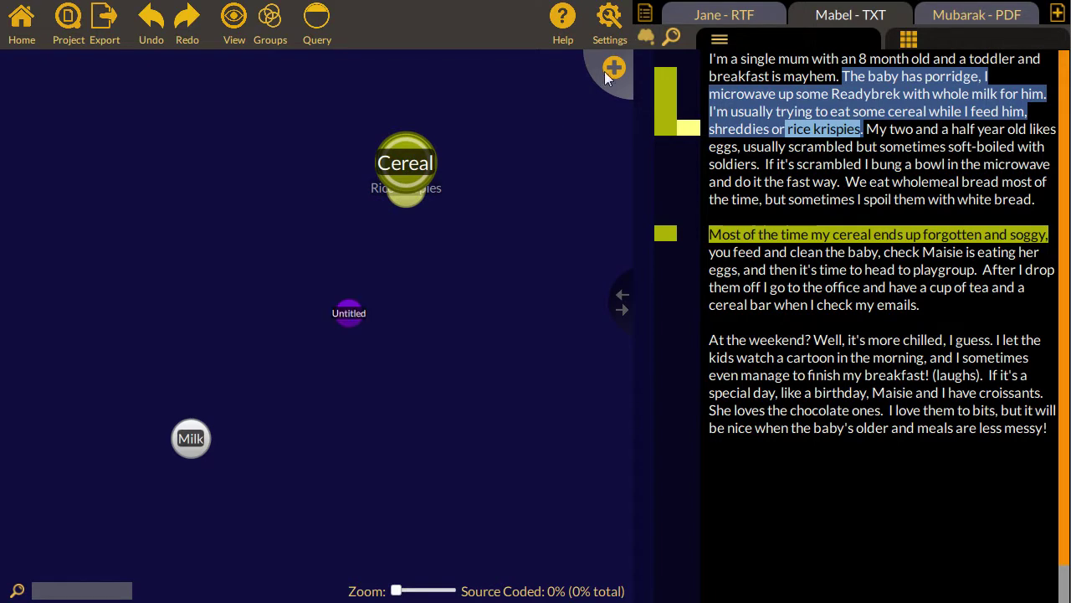
pyautogui.write('Shreddies')
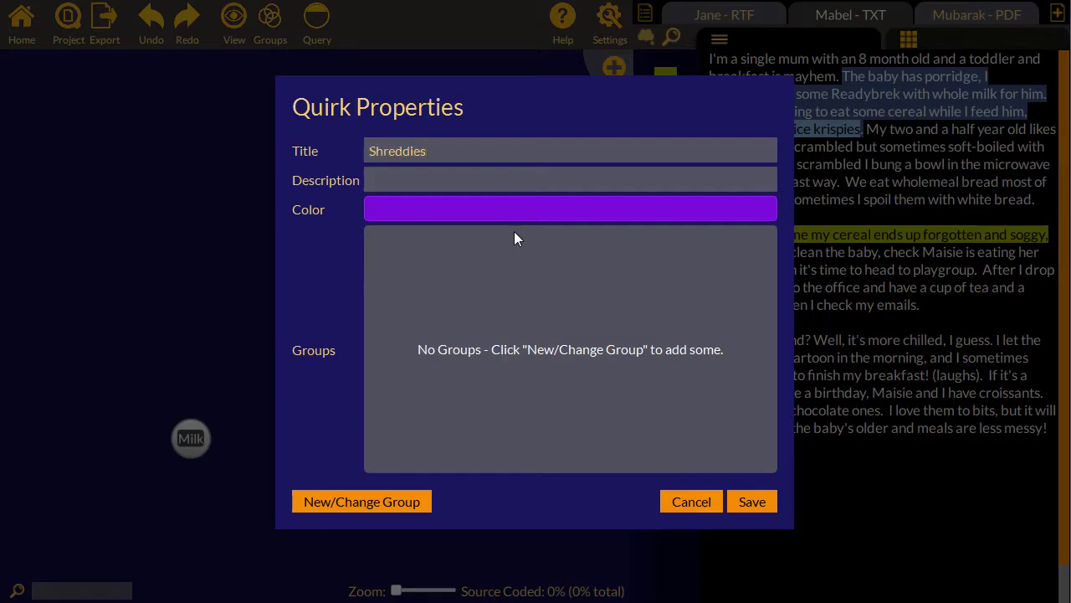
pyautogui.click(515, 210)
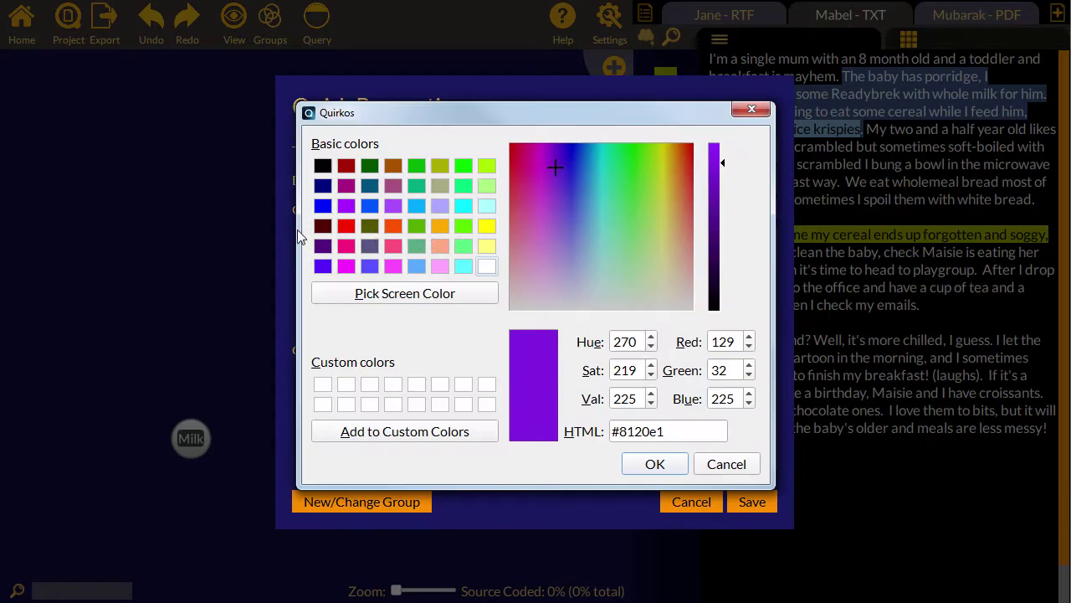
pyautogui.click(320, 226)
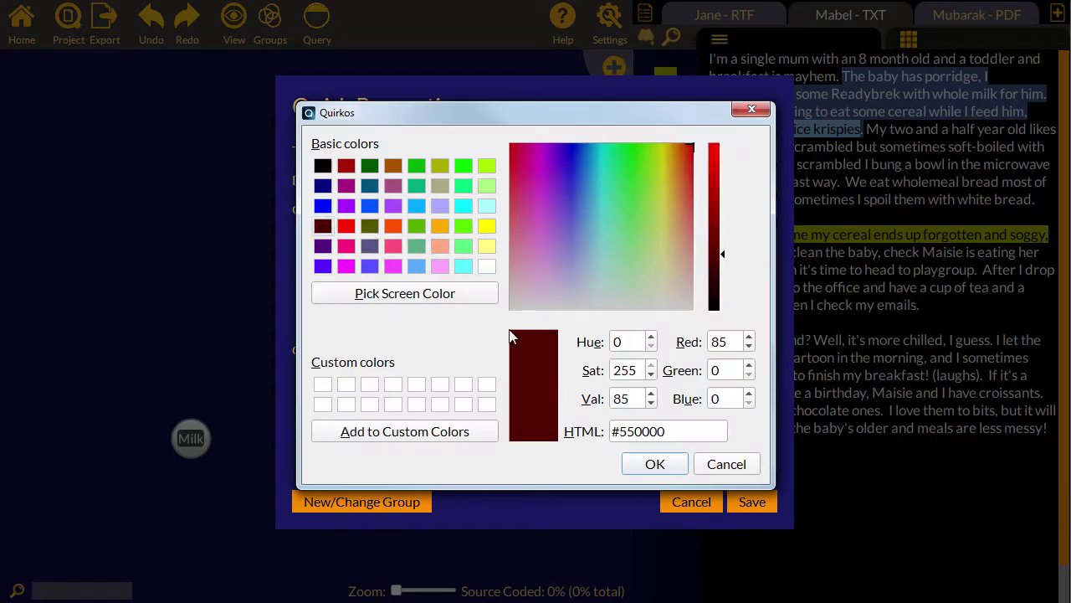
pyautogui.click(654, 464)
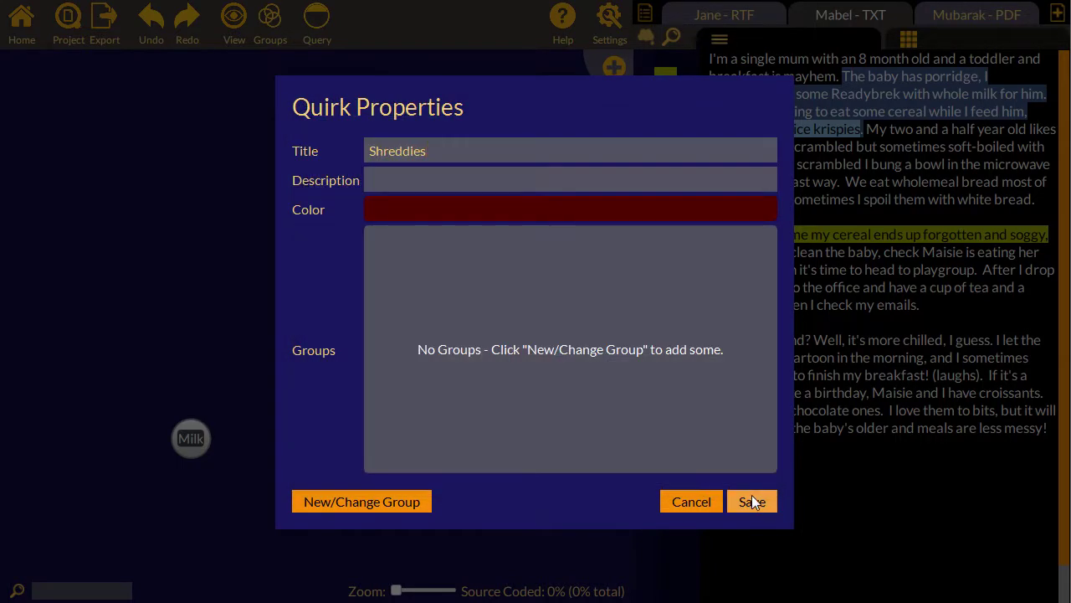
pyautogui.click(752, 499)
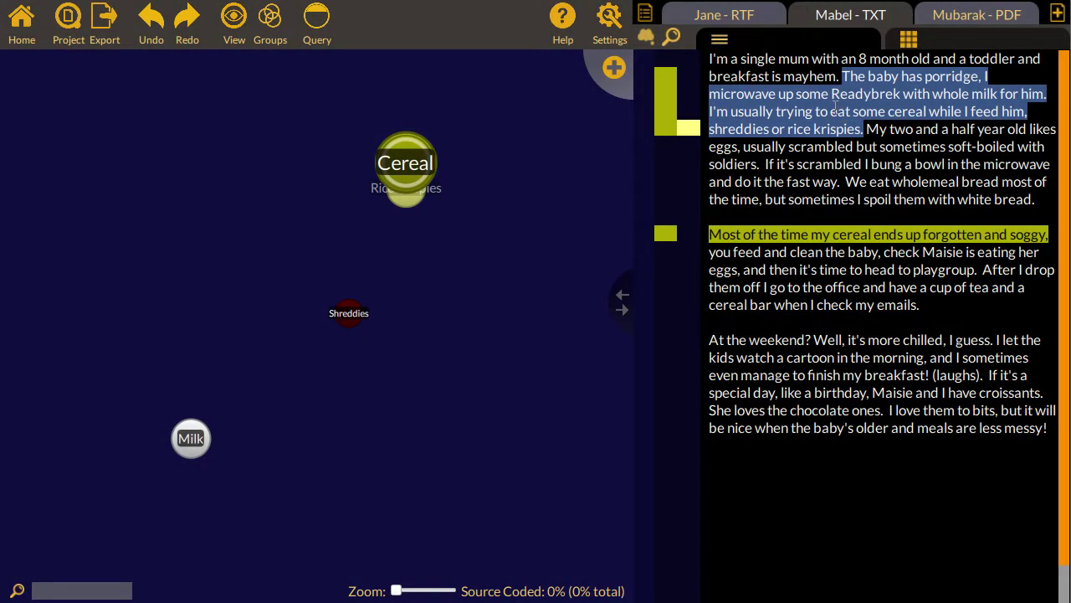
# Code the shreddies-and-rice-krispies sentence and the soggy forgotten cereal passage to Shreddies.
pyautogui.moveTo(863, 130)
pyautogui.mouseDown()
pyautogui.moveTo(831, 111)
pyautogui.moveTo(420, 182)
pyautogui.mouseUp()
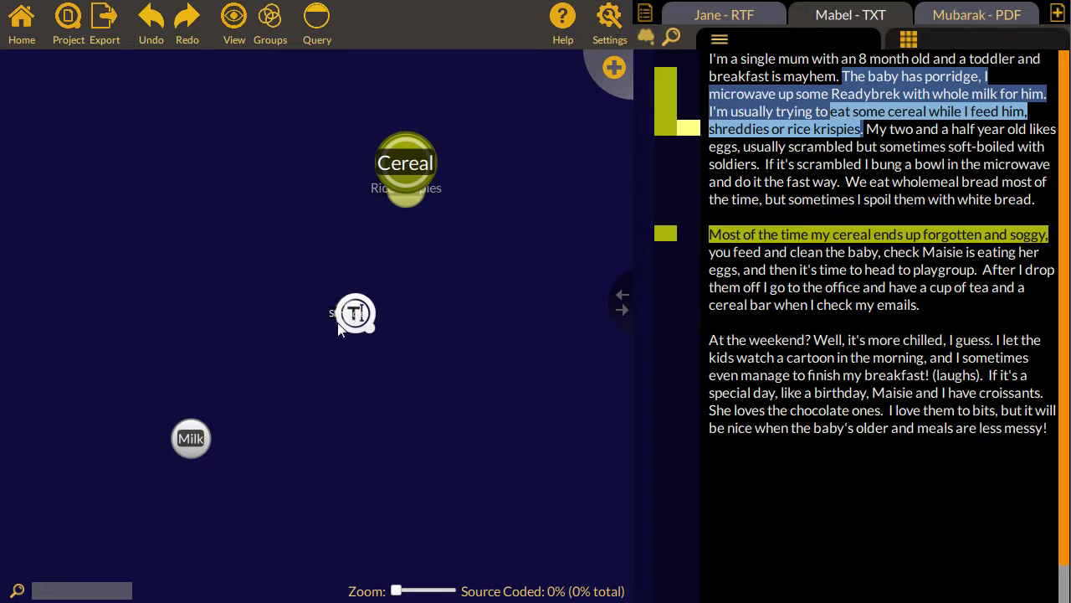
pyautogui.moveTo(420, 182)
pyautogui.mouseDown()
pyautogui.moveTo(351, 313)
pyautogui.moveTo(423, 161)
pyautogui.mouseUp()
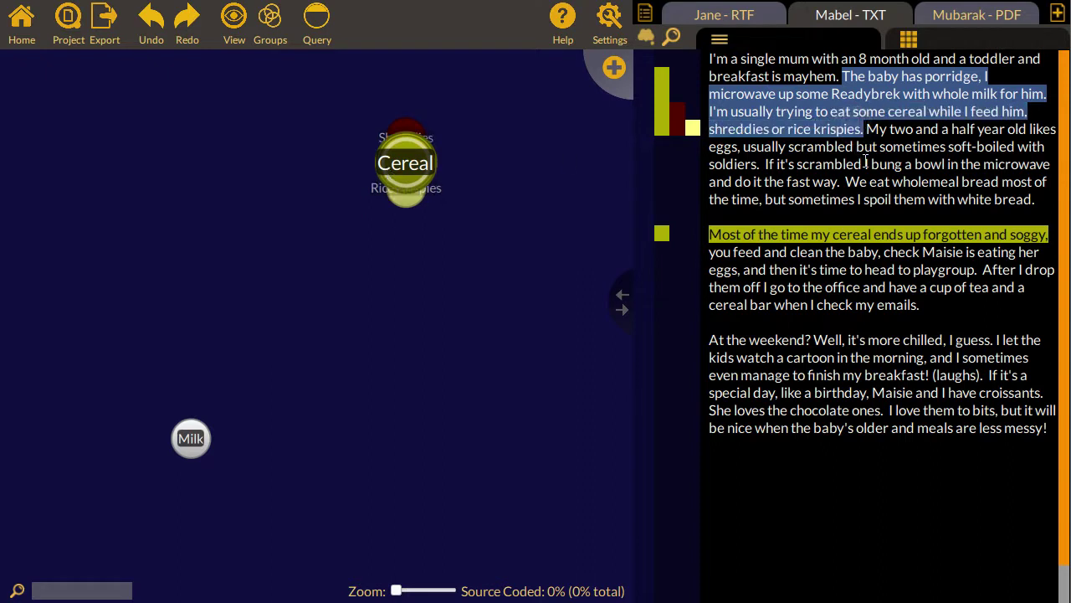
pyautogui.moveTo(884, 252)
pyautogui.mouseDown()
pyautogui.moveTo(695, 231)
pyautogui.moveTo(398, 171)
pyautogui.mouseUp()
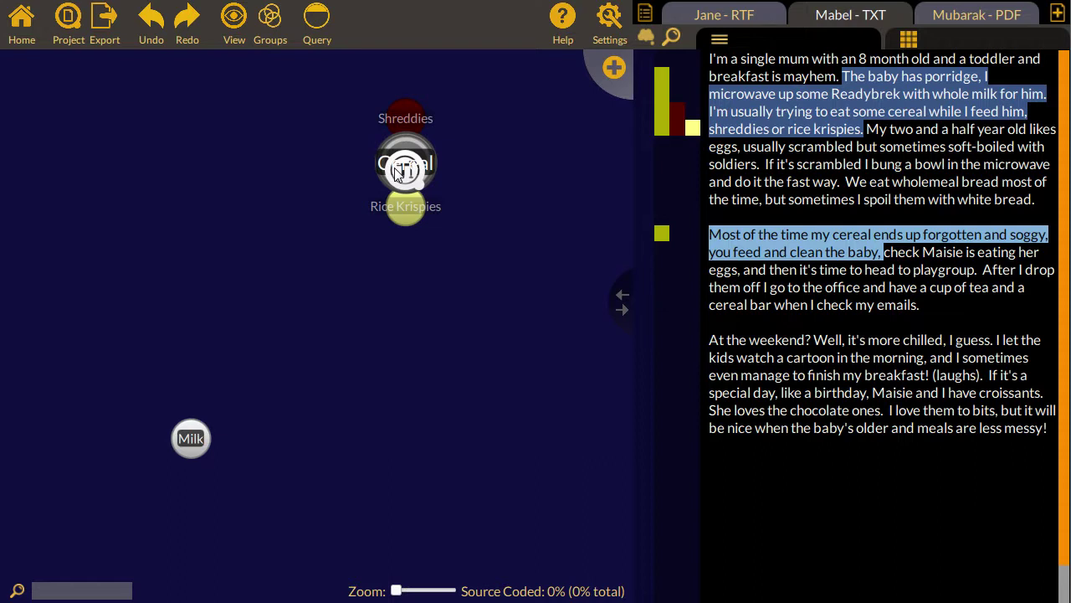
pyautogui.moveTo(398, 171); pyautogui.dragTo(398, 131)
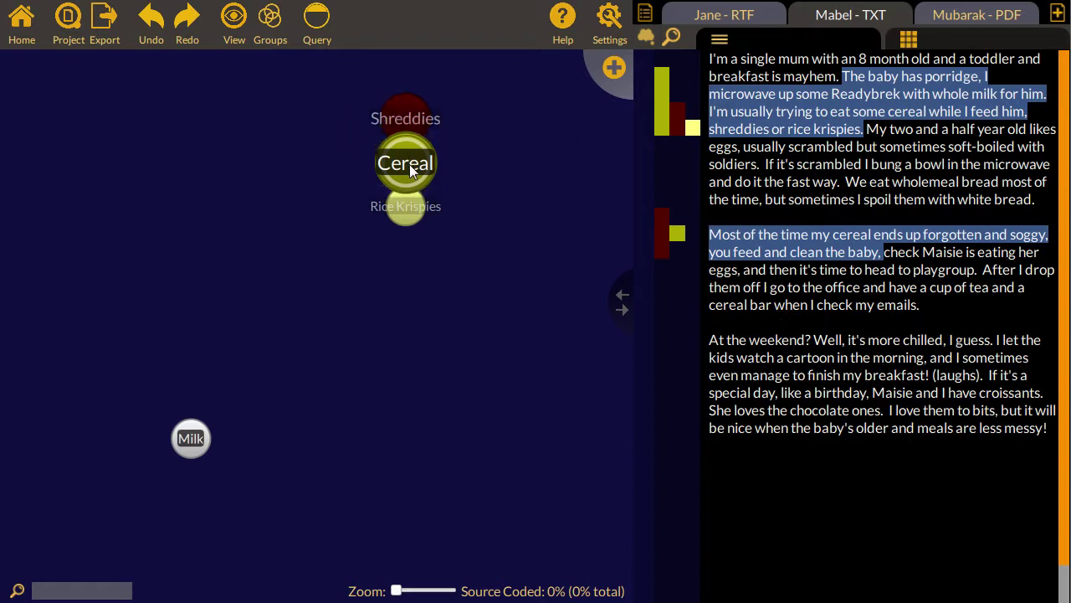
pyautogui.moveTo(407, 165)
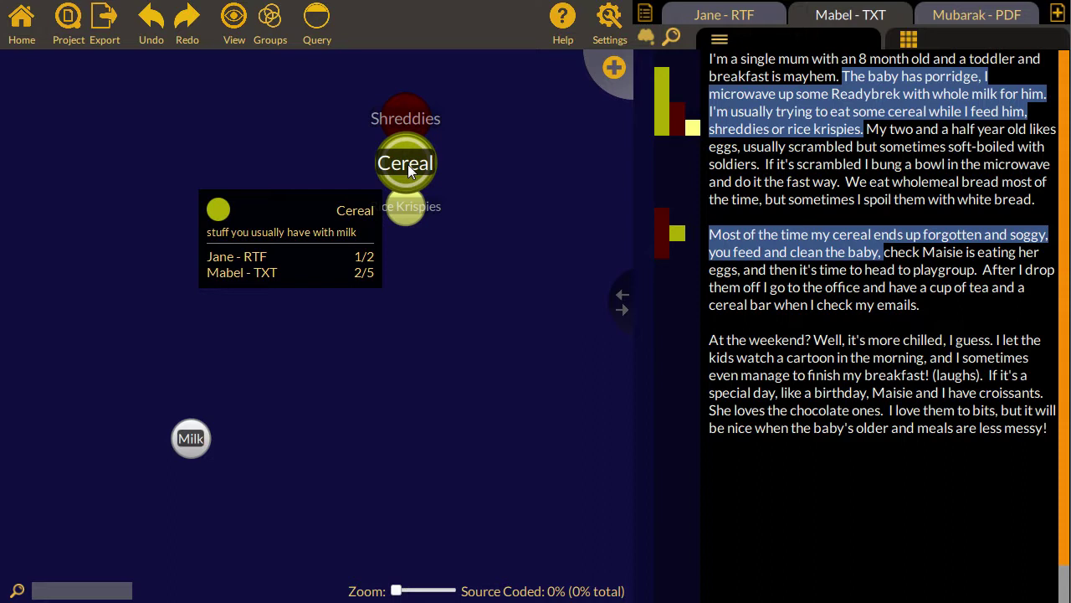
# Open Cereal's hierarchy and view Rice Krispies' single Mabel excerpt and its properties overview.
pyautogui.doubleClick(408, 168)
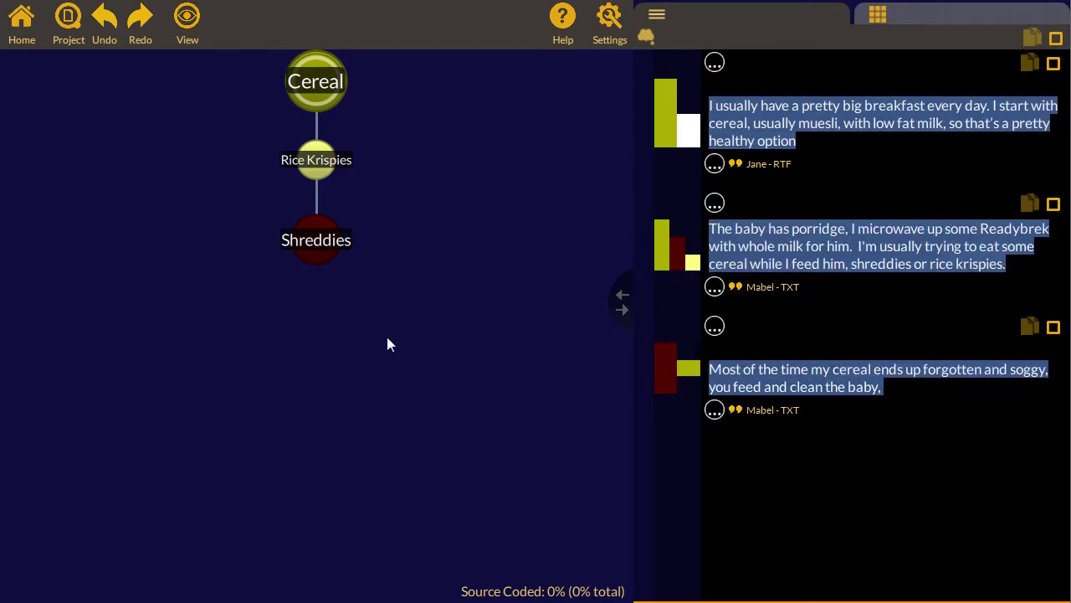
pyautogui.click(320, 159)
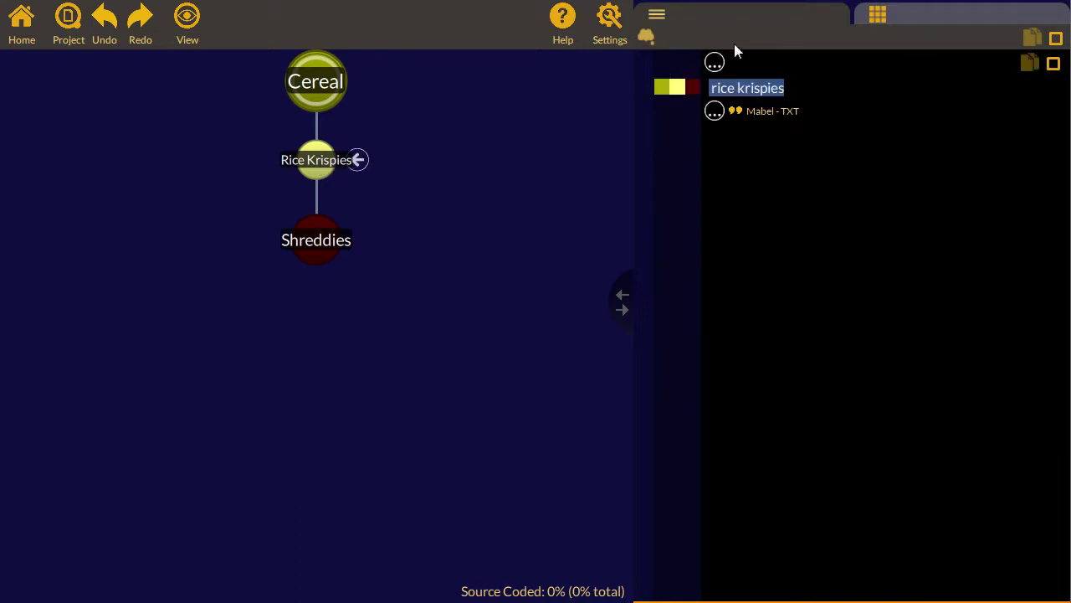
pyautogui.click(895, 19)
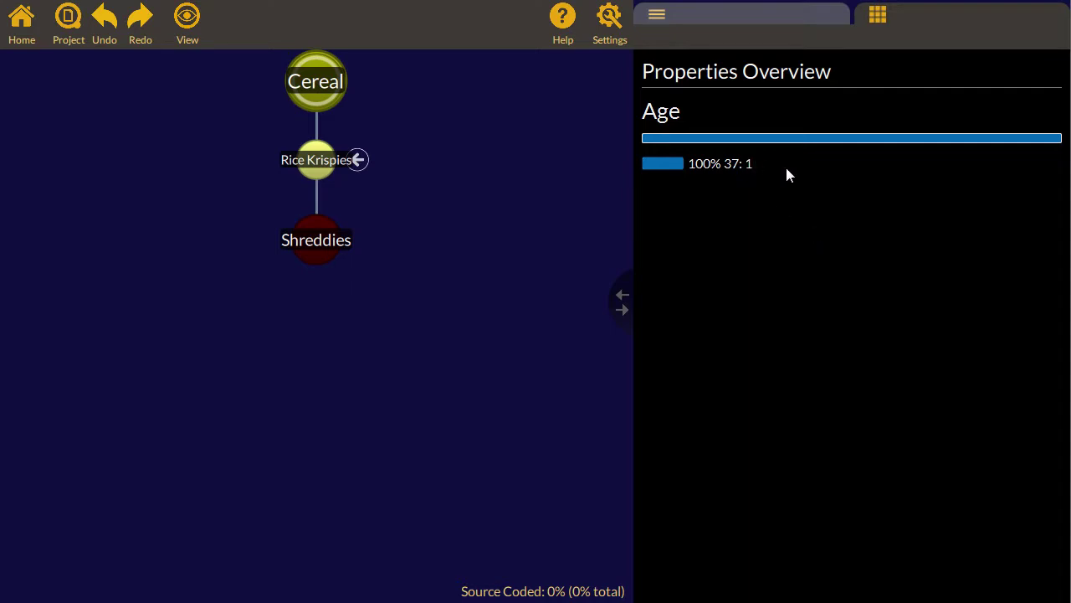
pyautogui.click(734, 25)
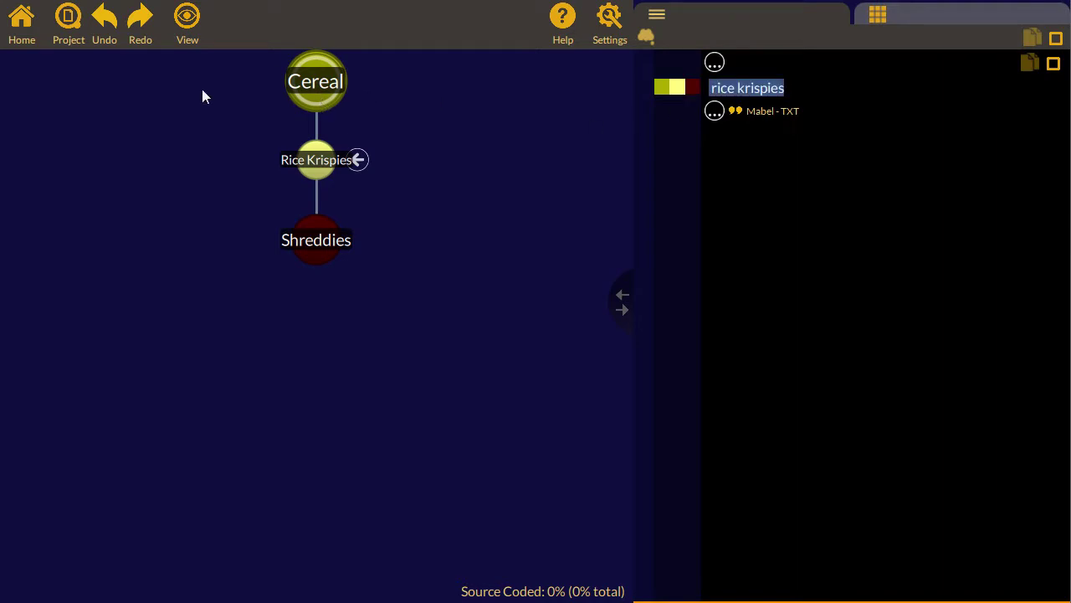
# Search the transcripts for 'milk' and code the tea-and-milk and skimmed milk results to Milk.
pyautogui.click(25, 34)
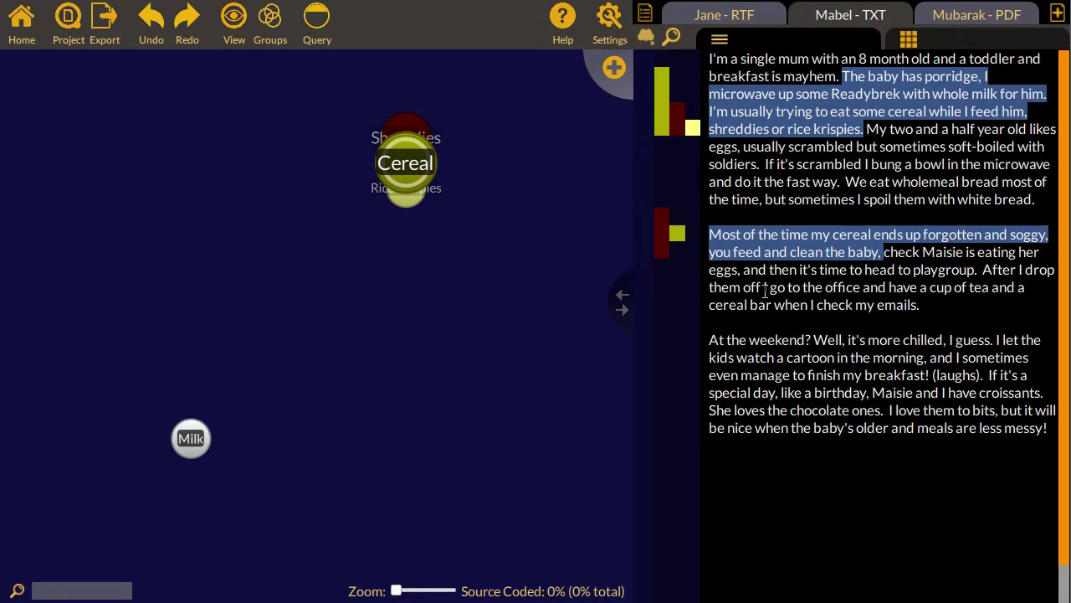
pyautogui.click(672, 37)
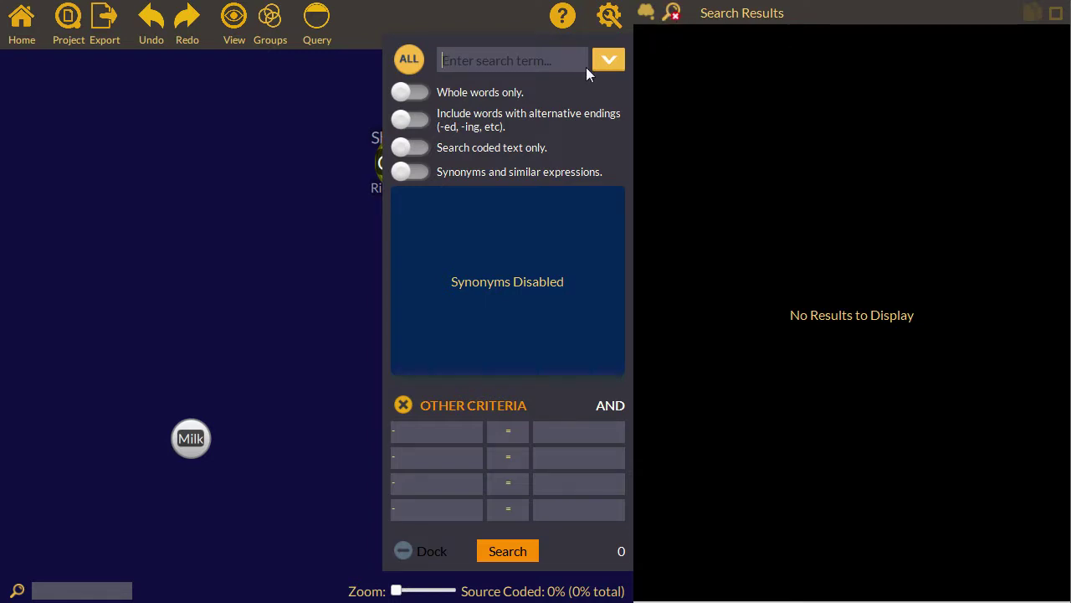
pyautogui.write('milk')
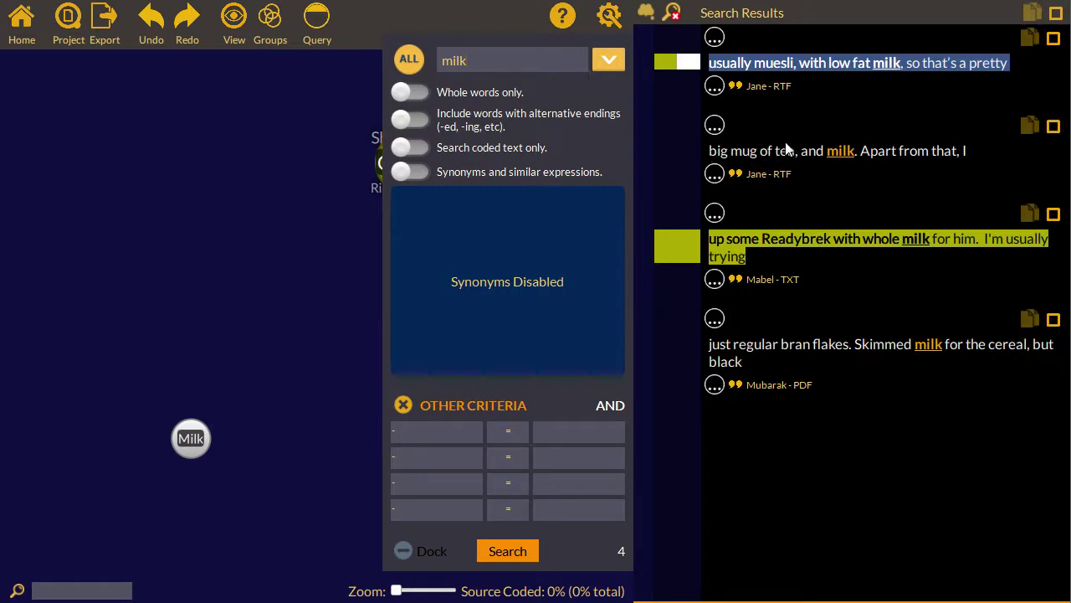
pyautogui.moveTo(858, 154); pyautogui.dragTo(713, 156)
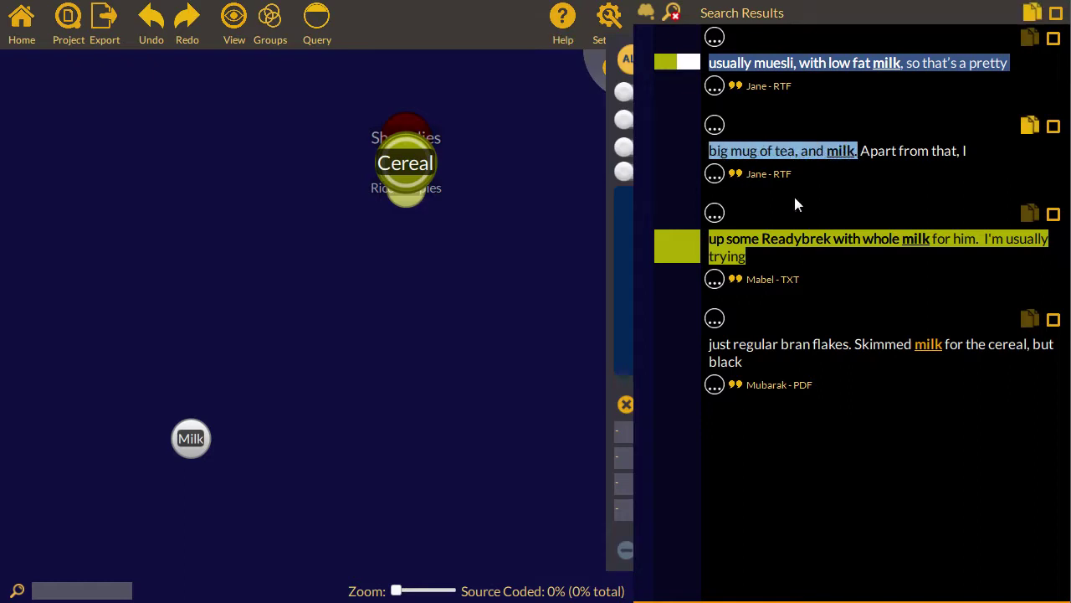
pyautogui.moveTo(749, 155); pyautogui.dragTo(187, 436)
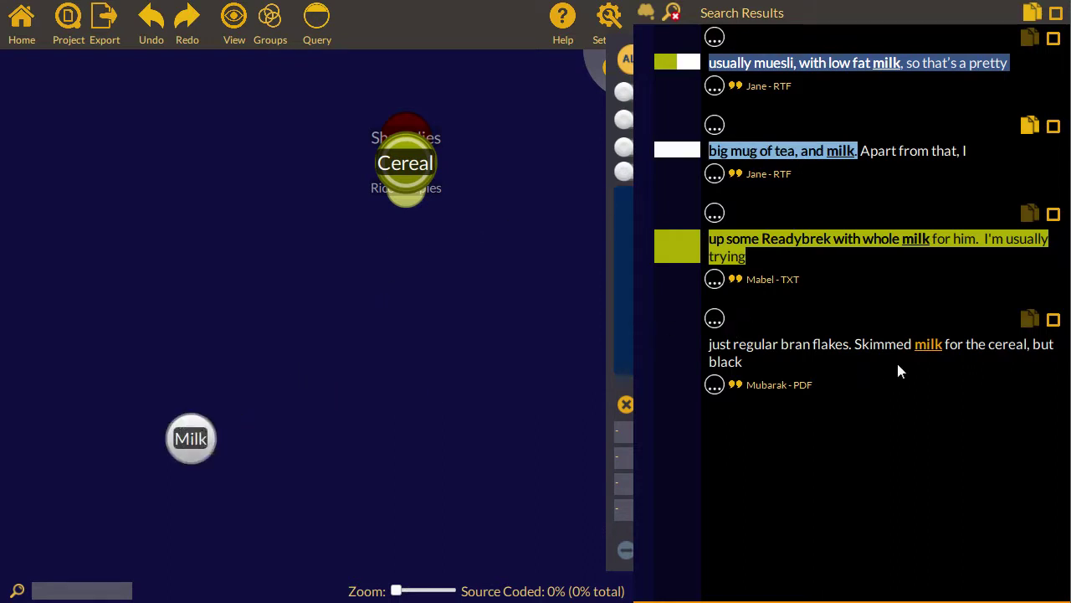
pyautogui.moveTo(854, 344)
pyautogui.mouseDown()
pyautogui.moveTo(867, 362)
pyautogui.moveTo(193, 441)
pyautogui.mouseUp()
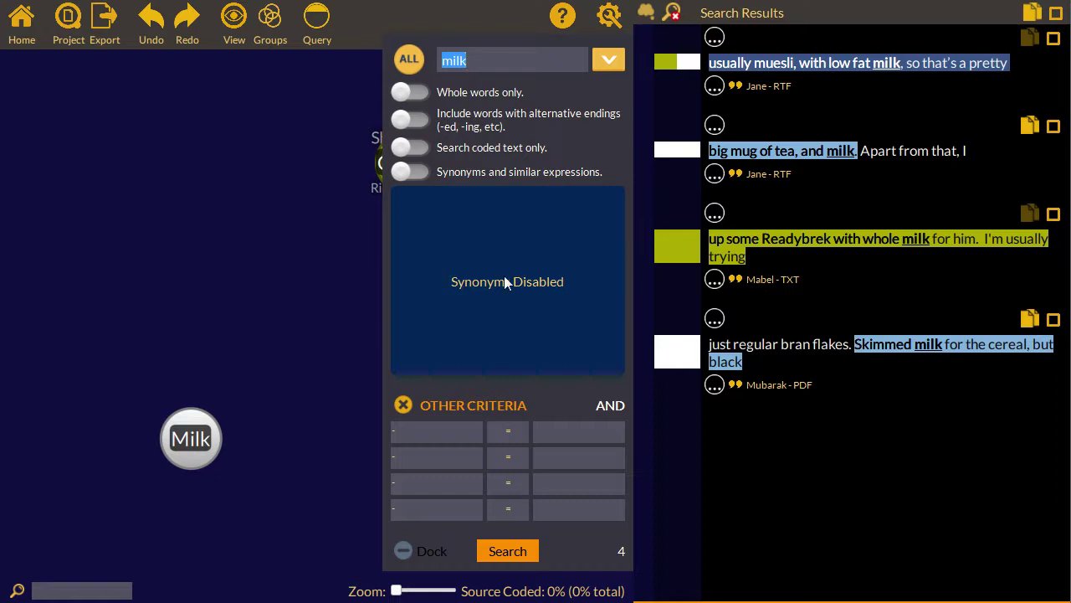
# Search for 'hate' including synonyms detest and hatred, then close the search panel.
pyautogui.doubleClick(453, 60)
pyautogui.write('hate')
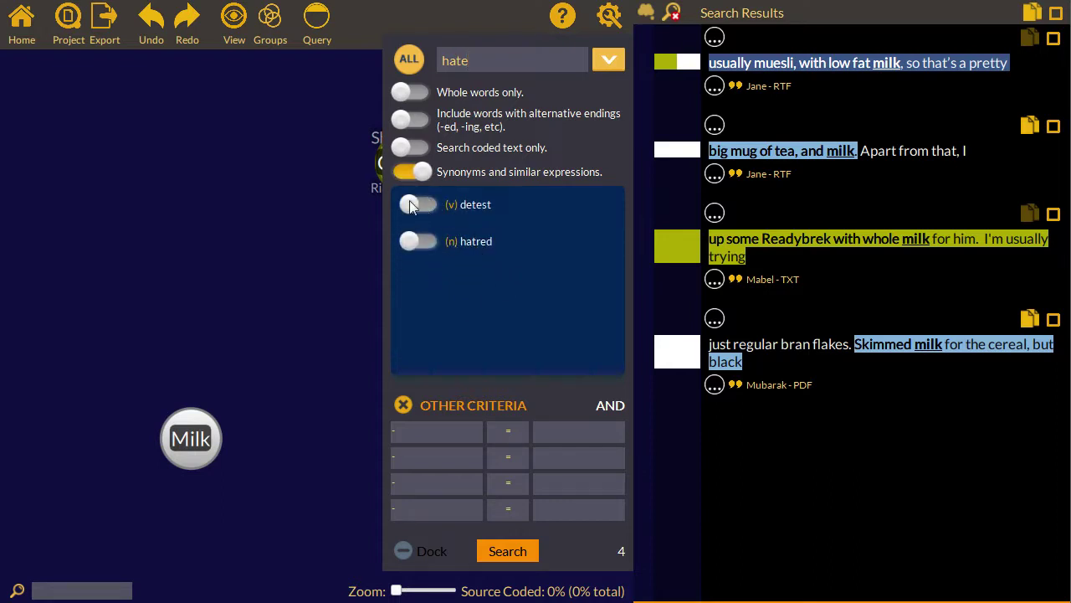
pyautogui.click(428, 242)
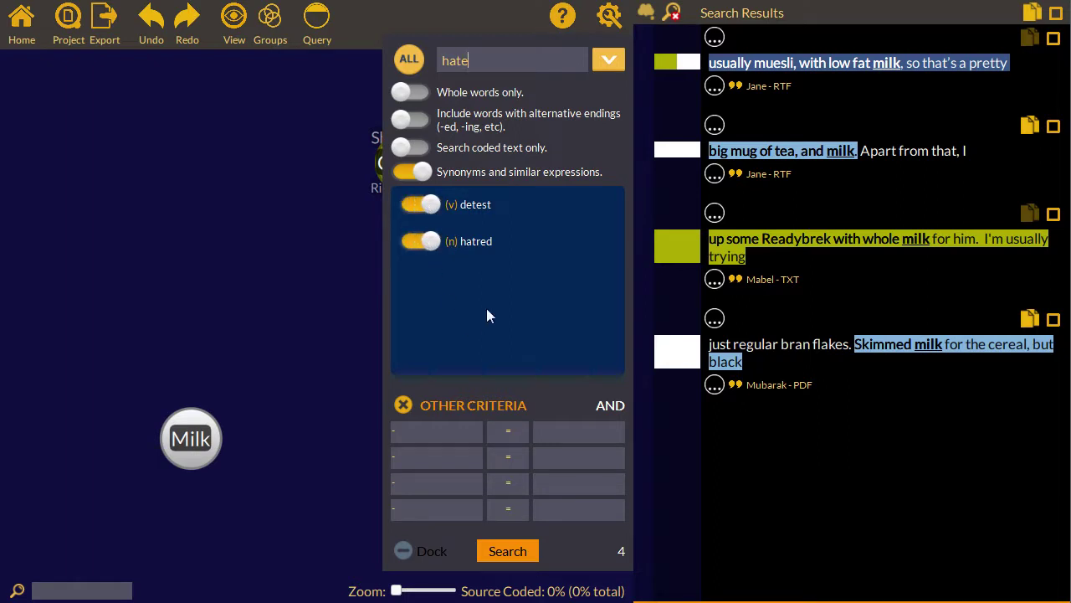
pyautogui.click(533, 549)
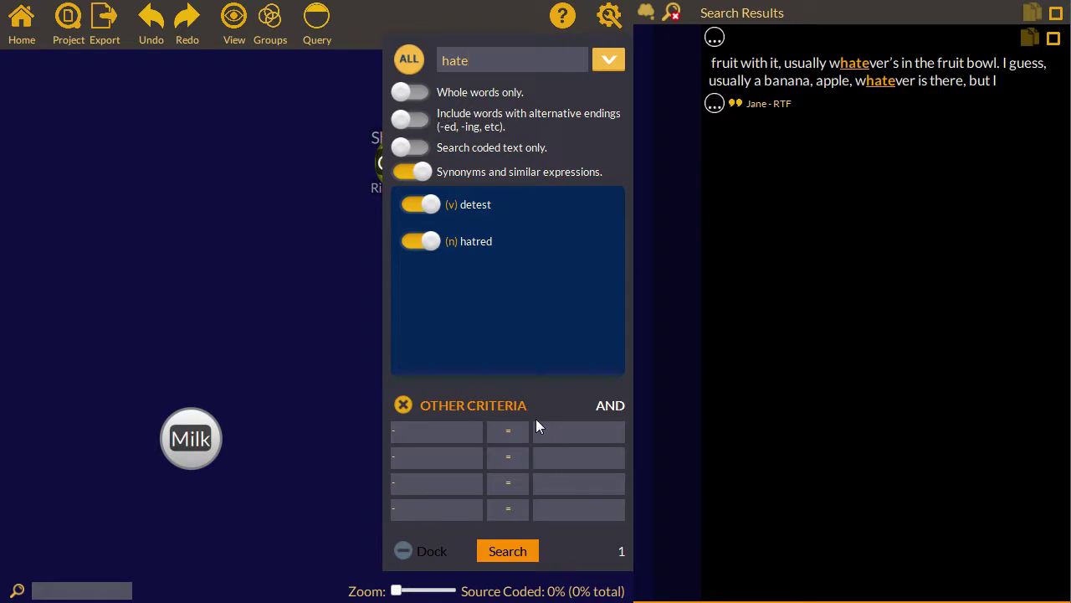
pyautogui.click(676, 17)
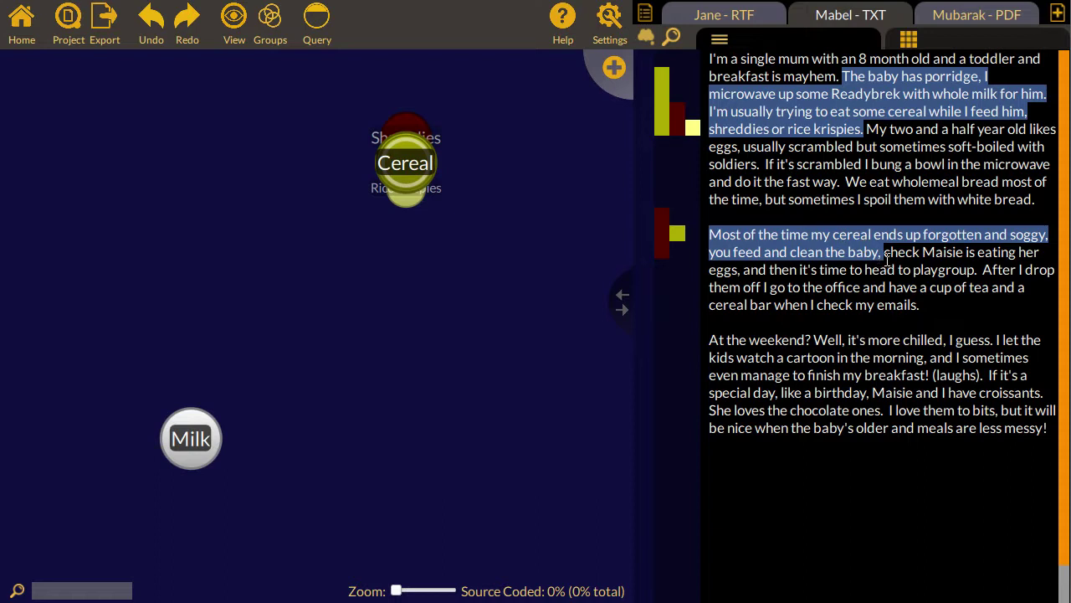
# Add the memo 'Forgotten because there was not enough time' to Mabel's soggy-cereal line and code it to Milk.
pyautogui.moveTo(883, 251); pyautogui.dragTo(643, 236)
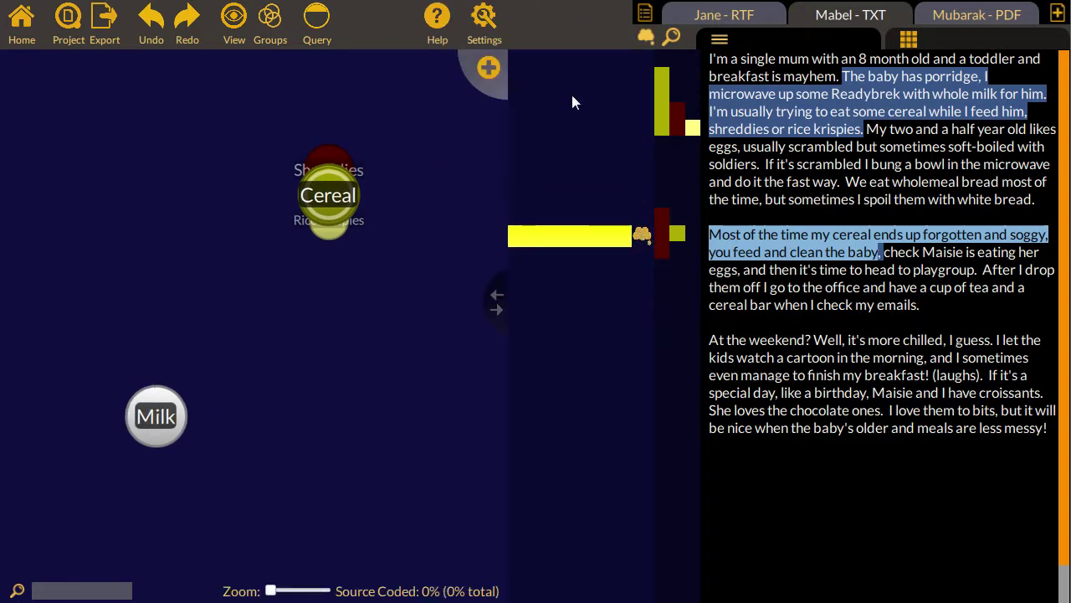
pyautogui.moveTo(647, 233)
pyautogui.mouseDown()
pyautogui.moveTo(579, 243)
pyautogui.moveTo(535, 186)
pyautogui.mouseUp()
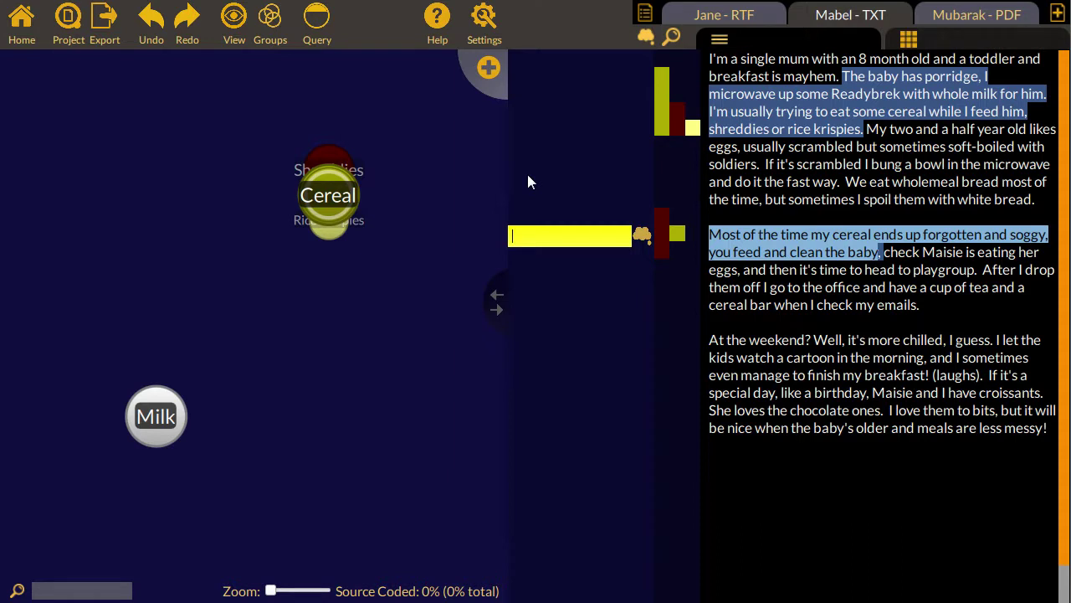
pyautogui.write('Forgotten because there was not enough time')
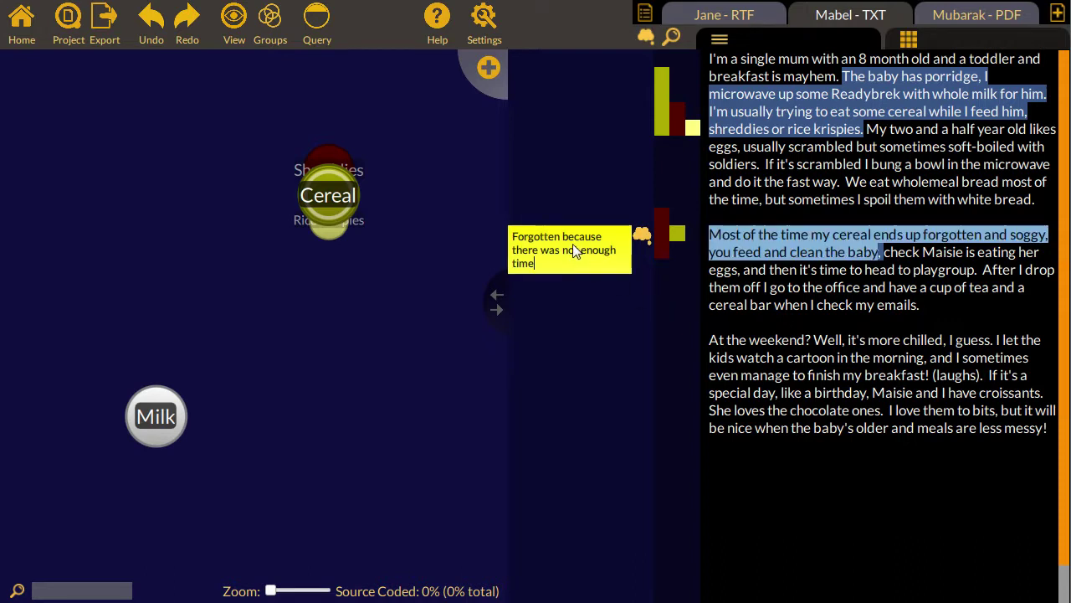
pyautogui.moveTo(176, 459); pyautogui.dragTo(157, 416)
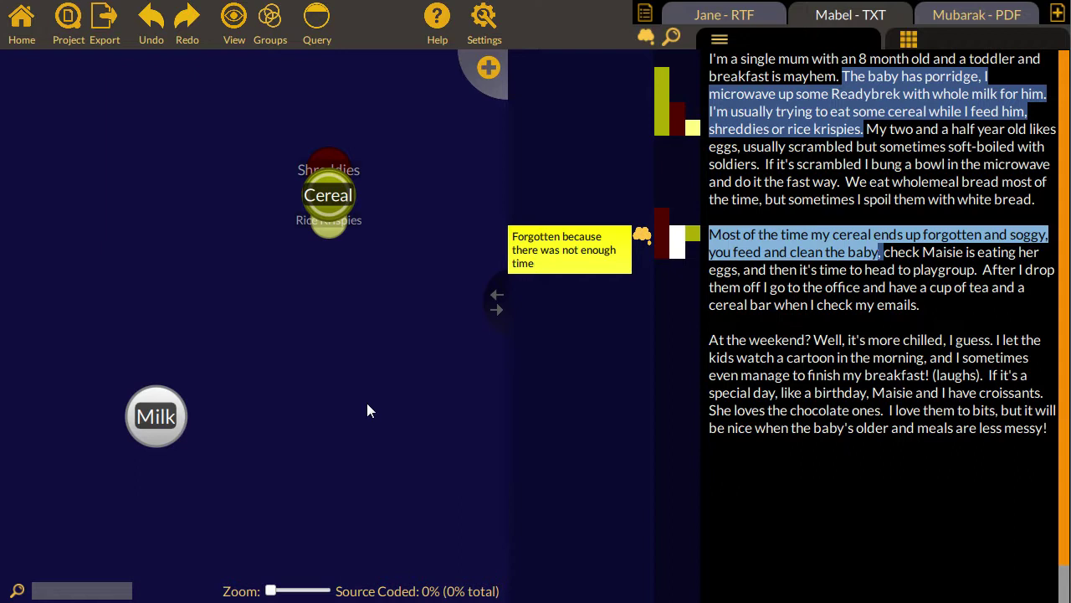
# Finish the memo and collapse the memo panel.
pyautogui.click(649, 37)
pyautogui.click(648, 36)
pyautogui.click(648, 36)
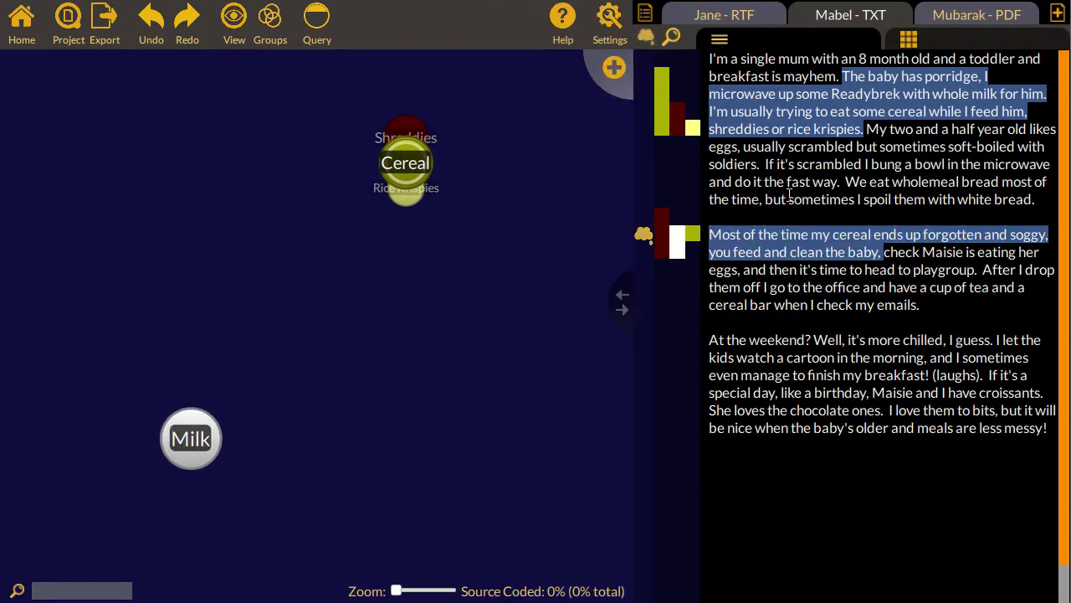
# In the PDF interview, code the morning coffee passage to a new Coffee quirk.
pyautogui.click(976, 14)
pyautogui.moveTo(740, 94)
pyautogui.mouseDown()
pyautogui.moveTo(803, 129)
pyautogui.moveTo(616, 70)
pyautogui.mouseUp()
pyautogui.write('Coffee')
pyautogui.click(754, 494)
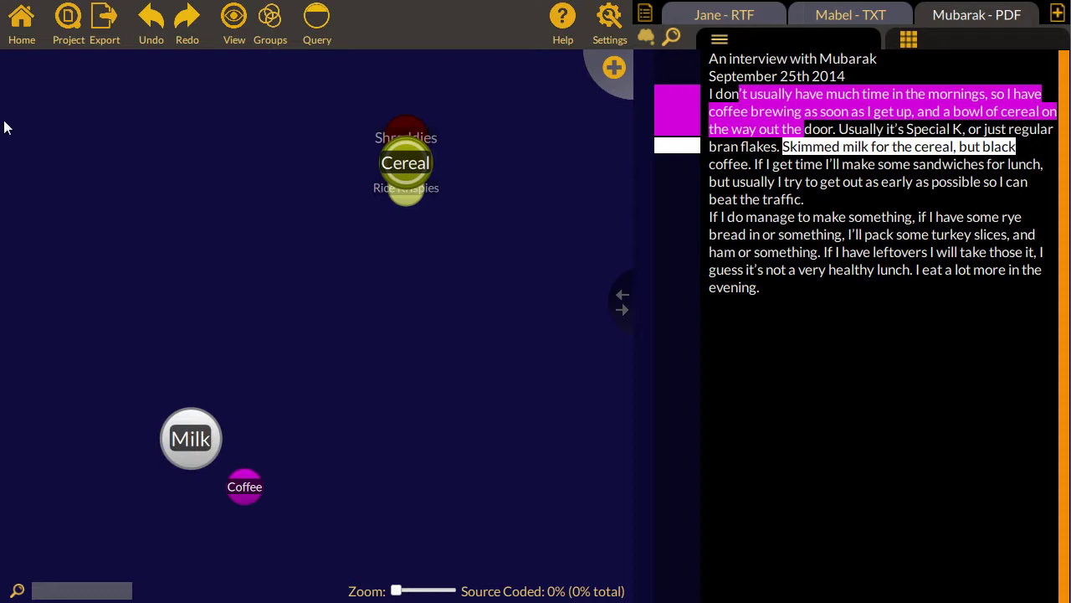
# Open the 'coded example - breakfast' project from Desktop > Example project.
pyautogui.click(74, 30)
pyautogui.click(84, 33)
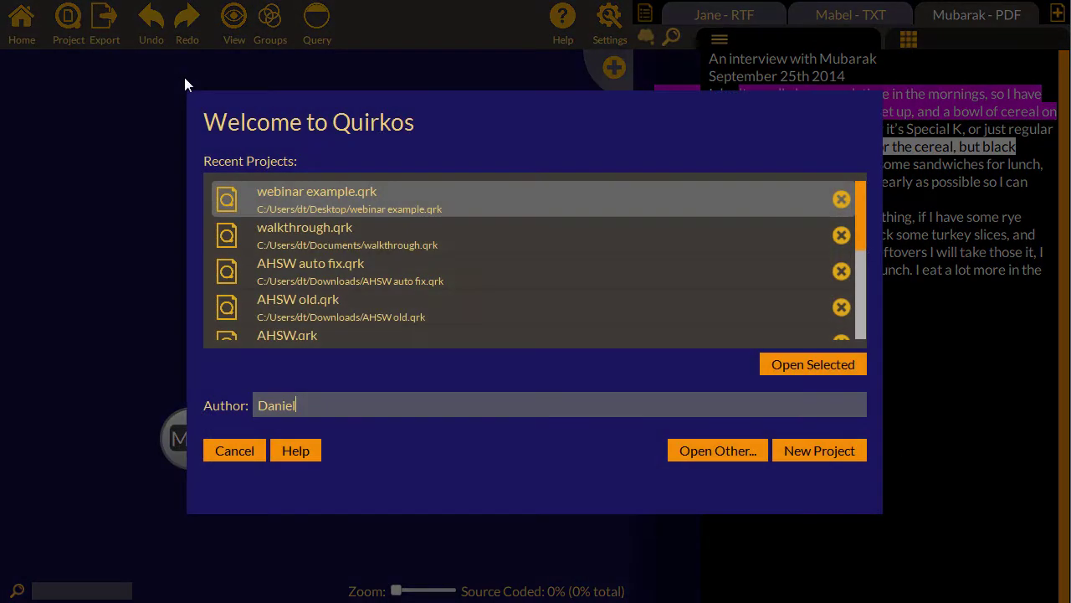
pyautogui.click(713, 451)
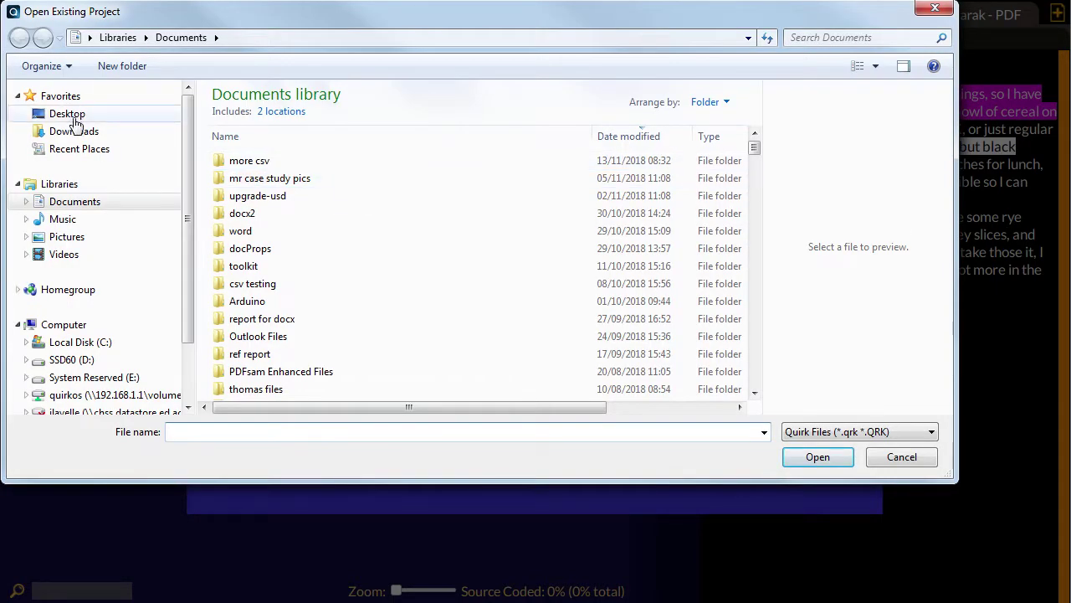
pyautogui.click(73, 119)
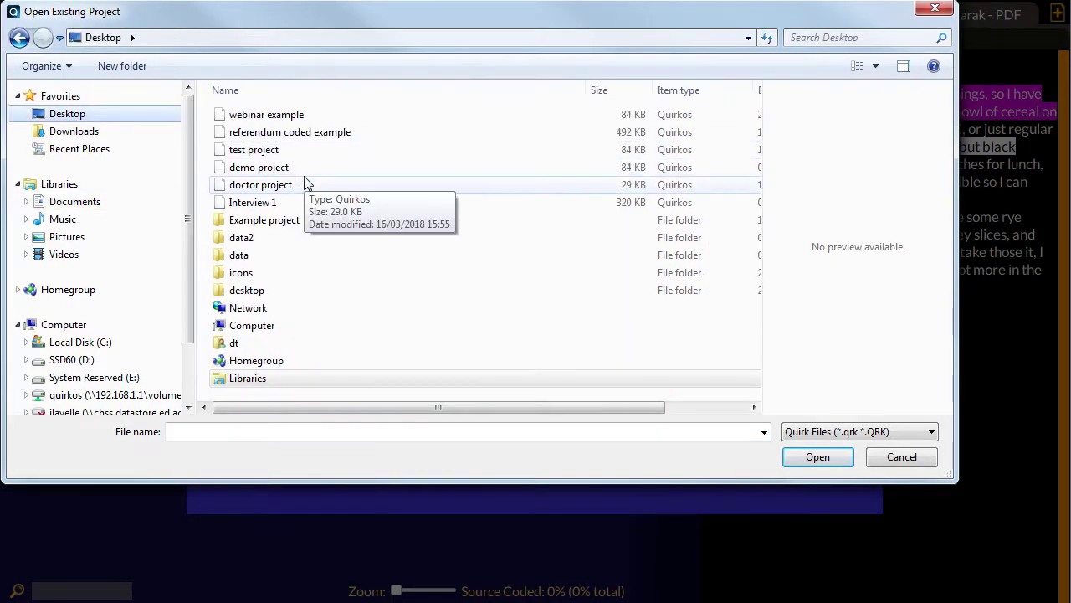
pyautogui.doubleClick(293, 222)
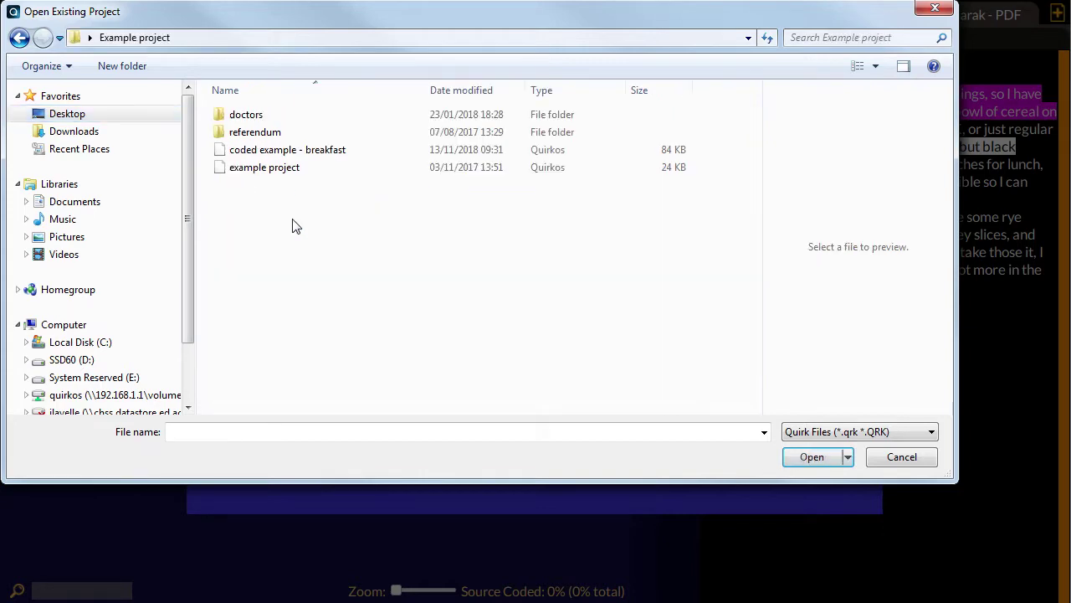
pyautogui.doubleClick(313, 151)
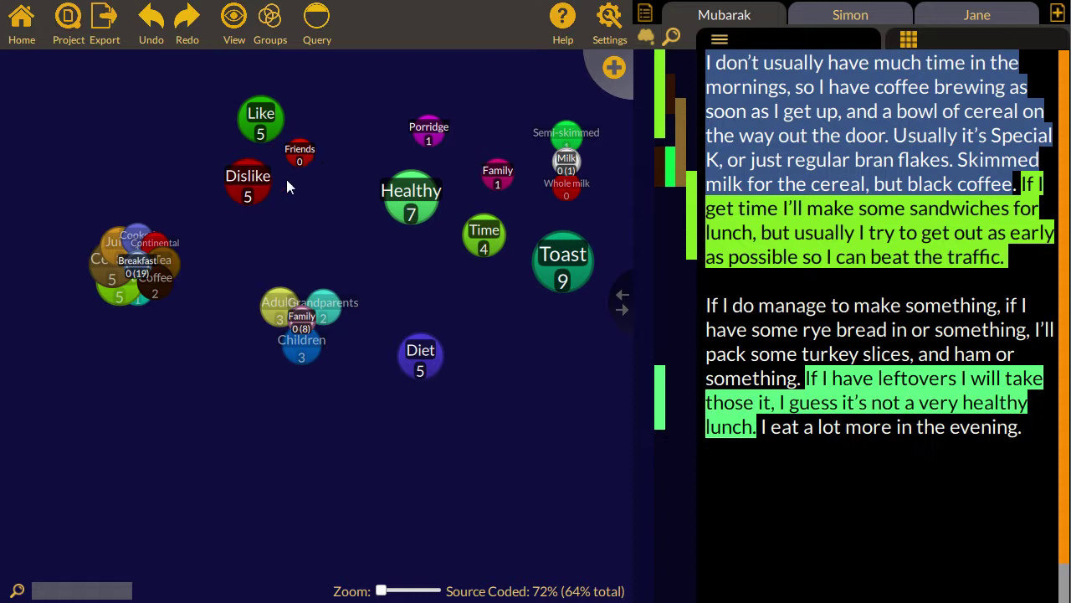
pyautogui.click(138, 266)
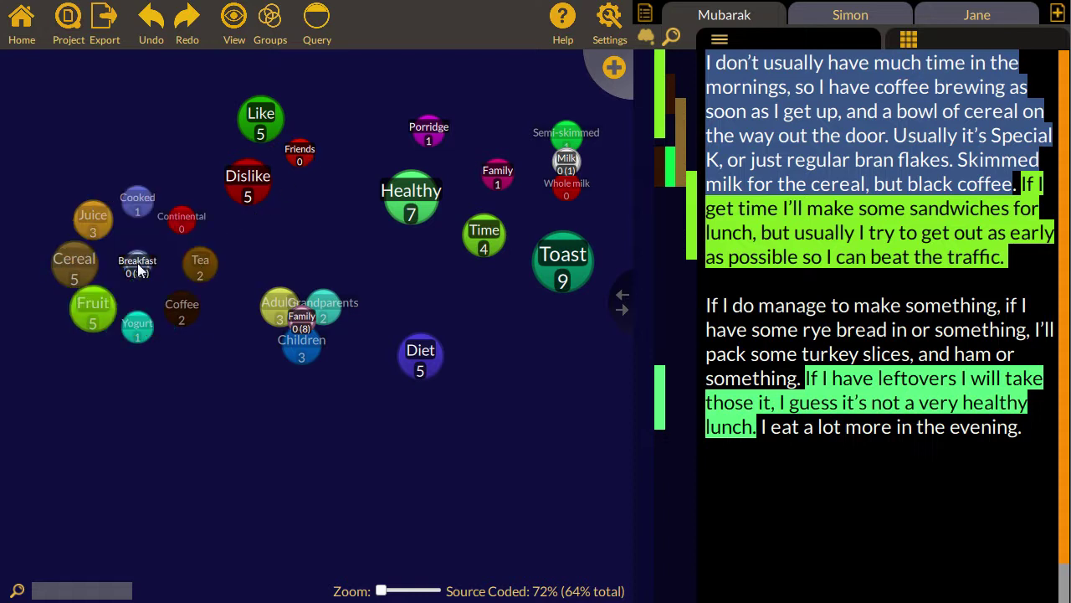
pyautogui.click(139, 266)
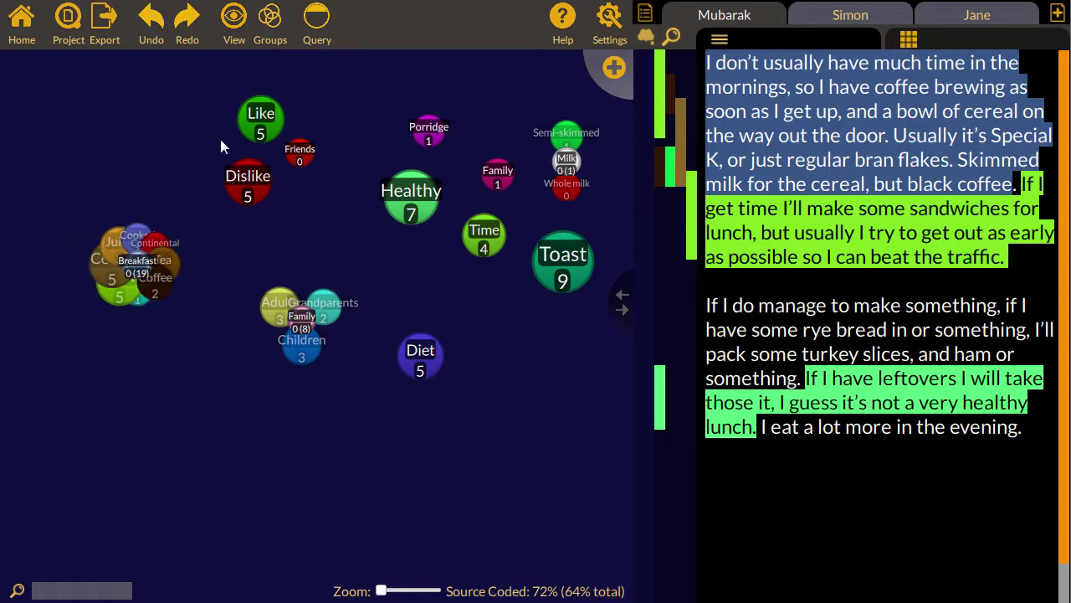
pyautogui.doubleClick(137, 264)
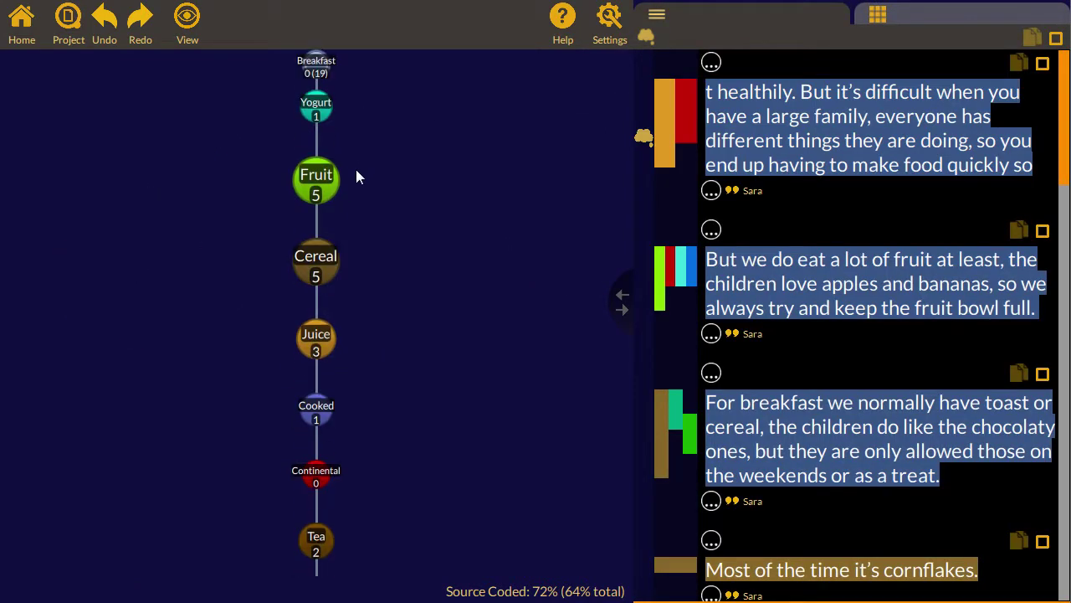
pyautogui.click(21, 34)
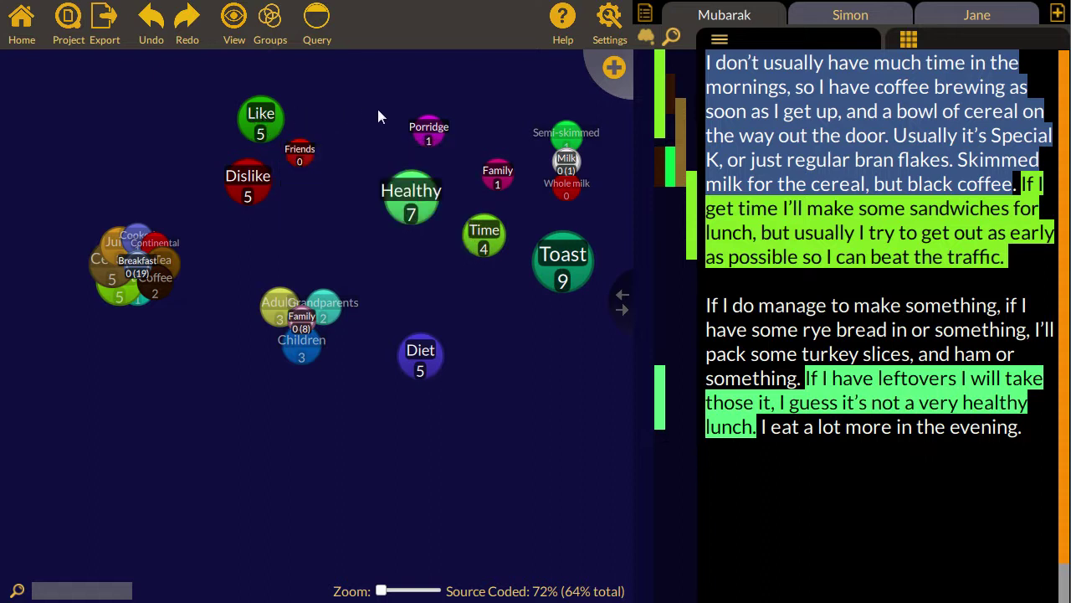
pyautogui.rightClick(261, 119)
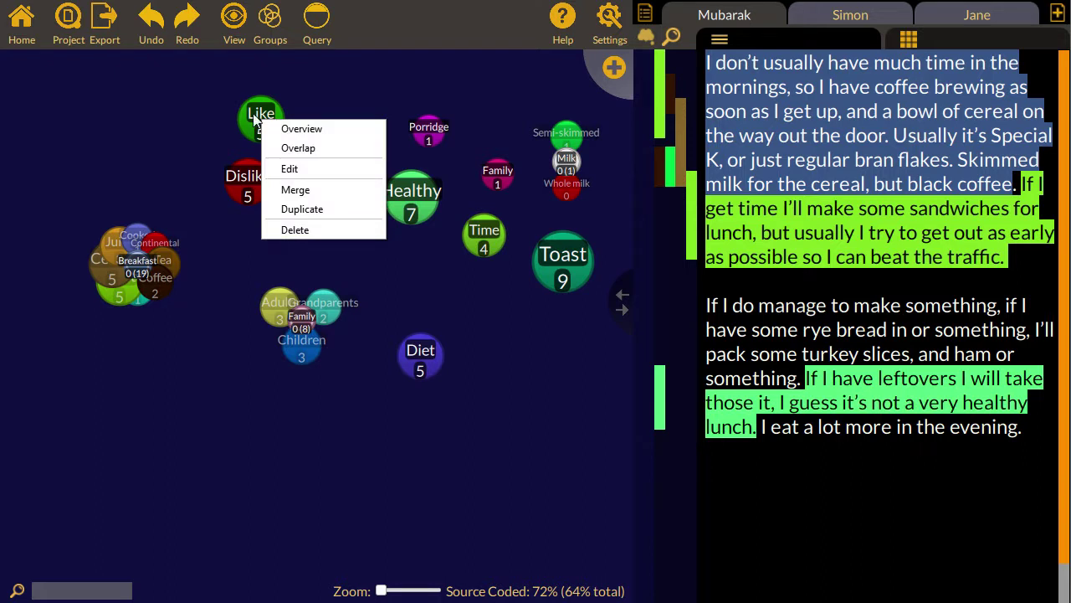
pyautogui.click(328, 148)
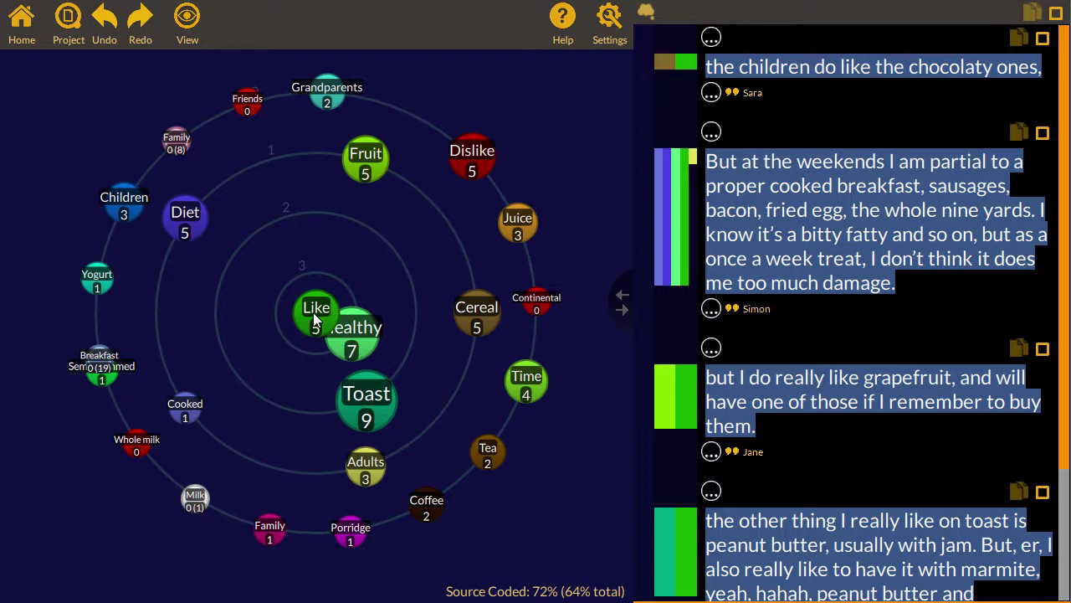
pyautogui.moveTo(316, 314)
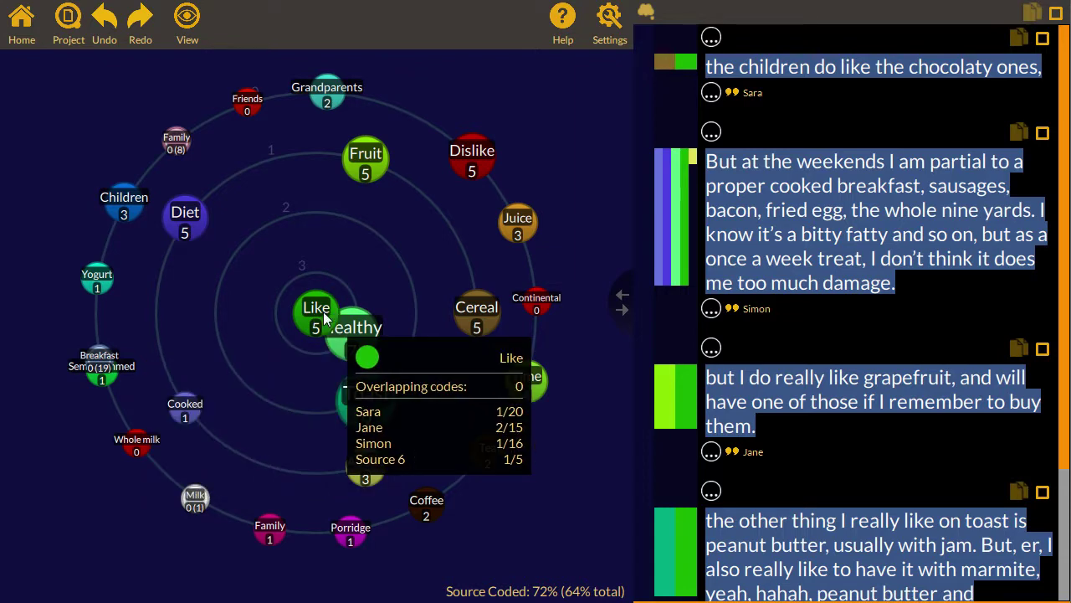
pyautogui.click(343, 331)
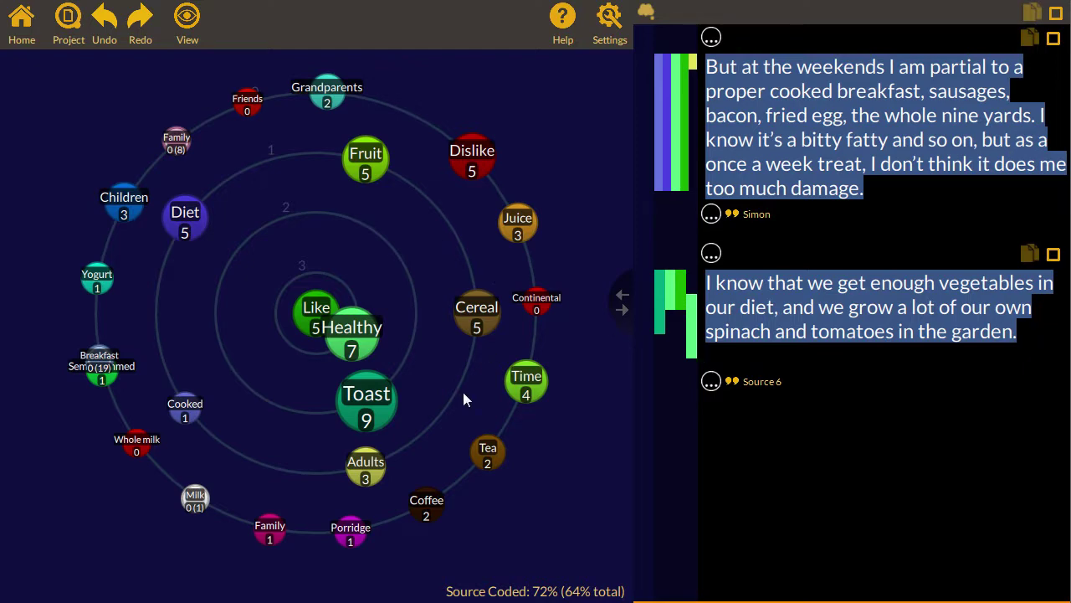
pyautogui.click(18, 31)
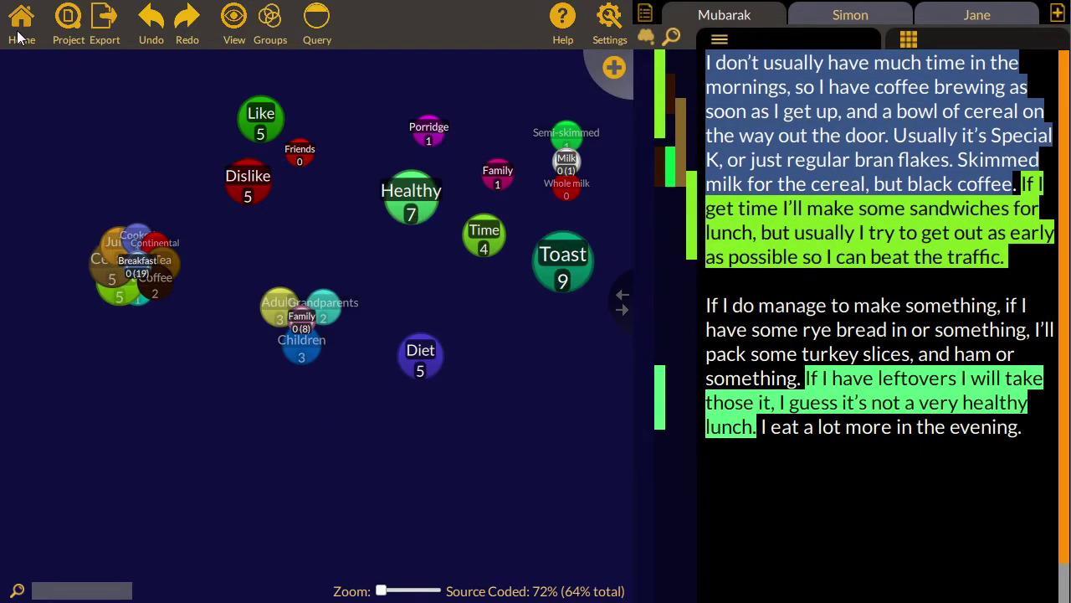
# Run a Gender = Male query and show the men's four Diet quotes.
pyautogui.click(319, 26)
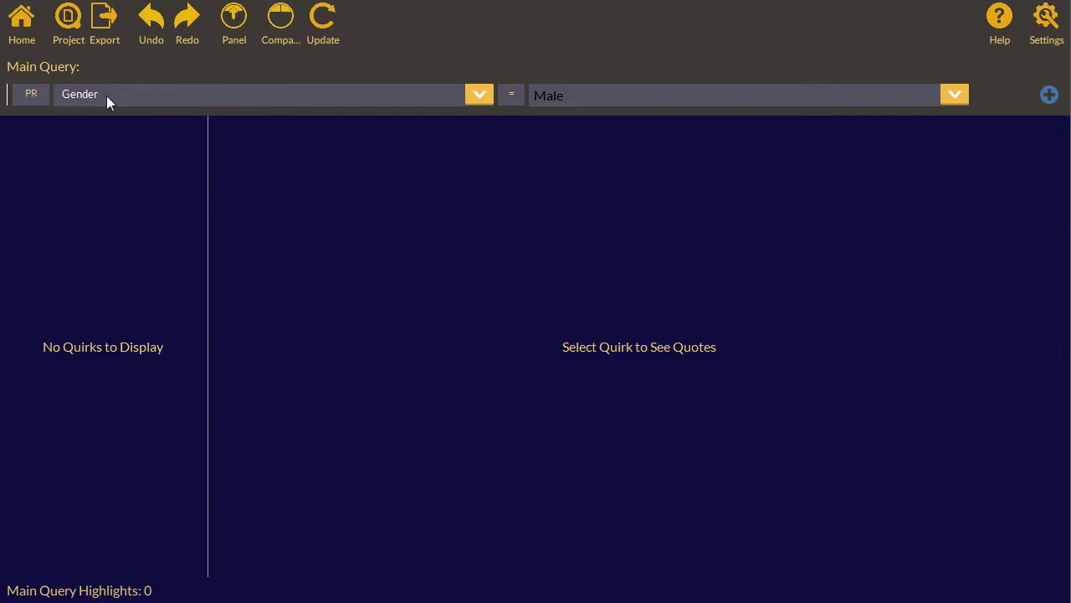
pyautogui.click(26, 95)
pyautogui.click(26, 95)
pyautogui.click(116, 90)
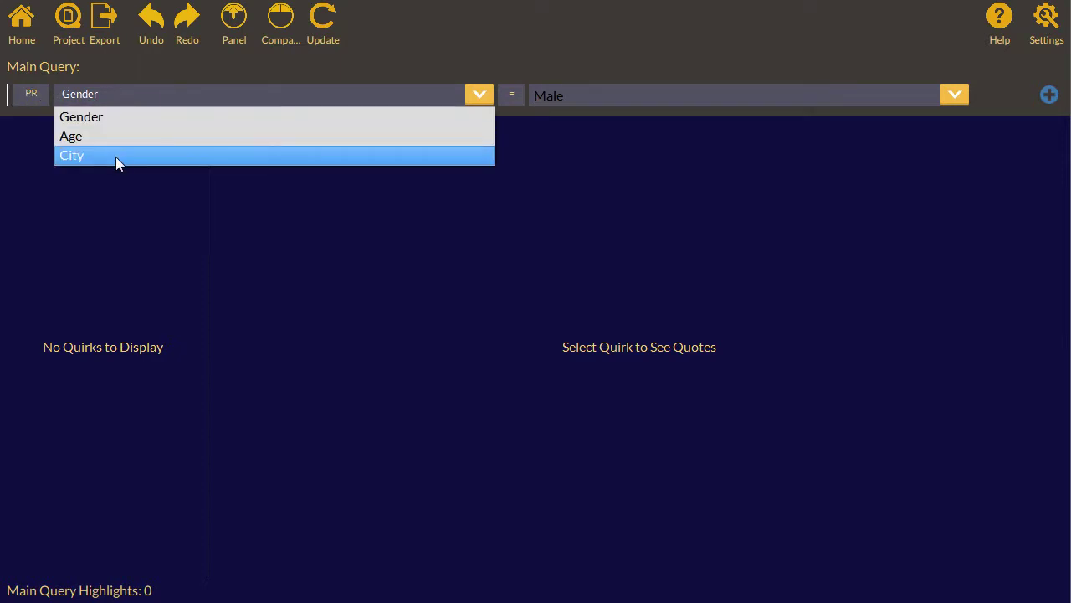
pyautogui.click(113, 92)
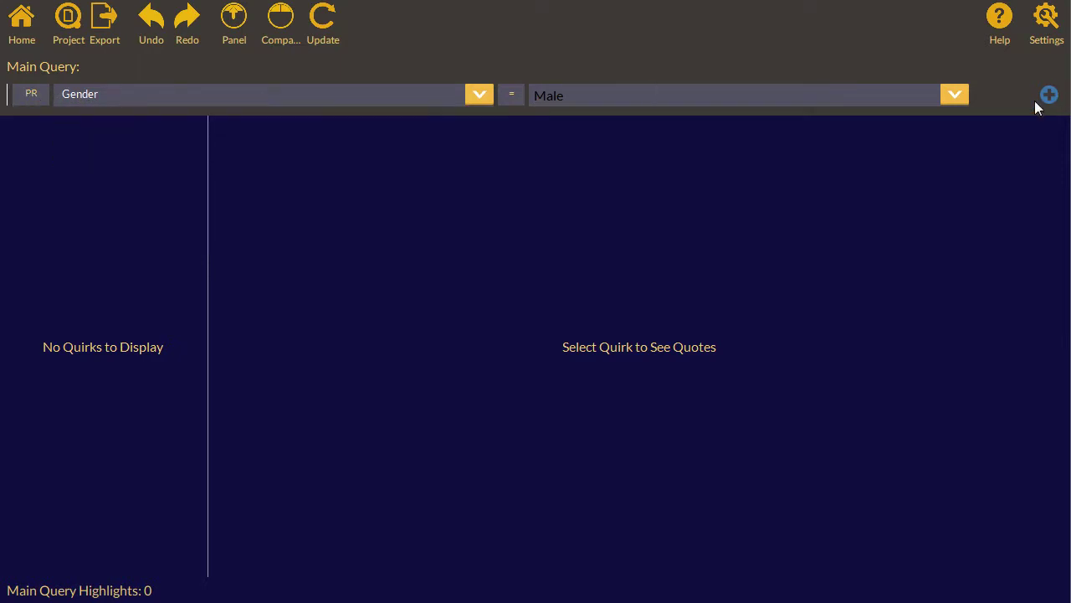
pyautogui.click(325, 18)
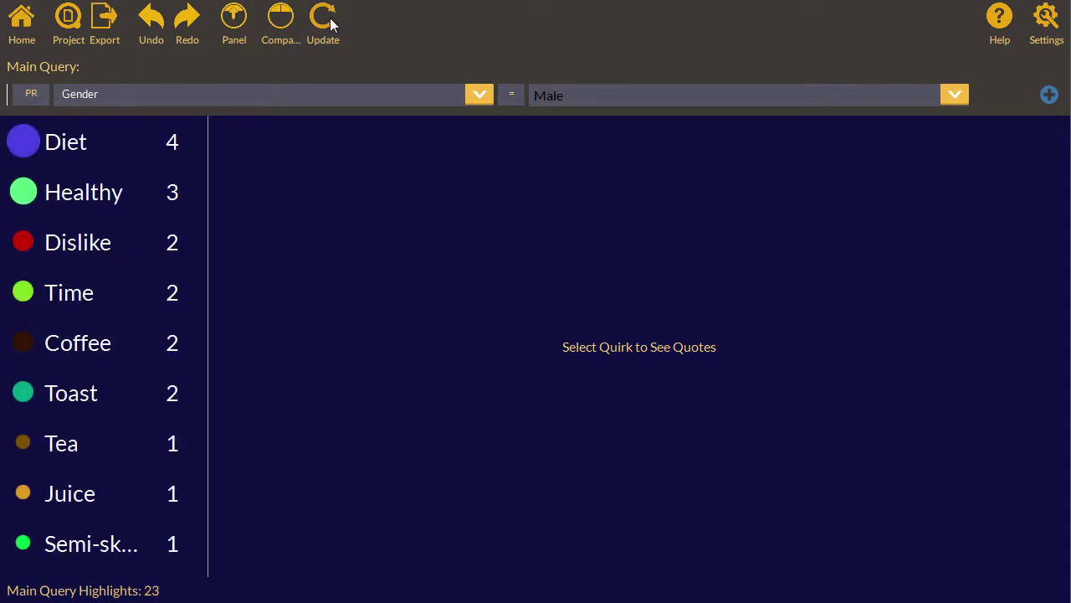
pyautogui.click(98, 148)
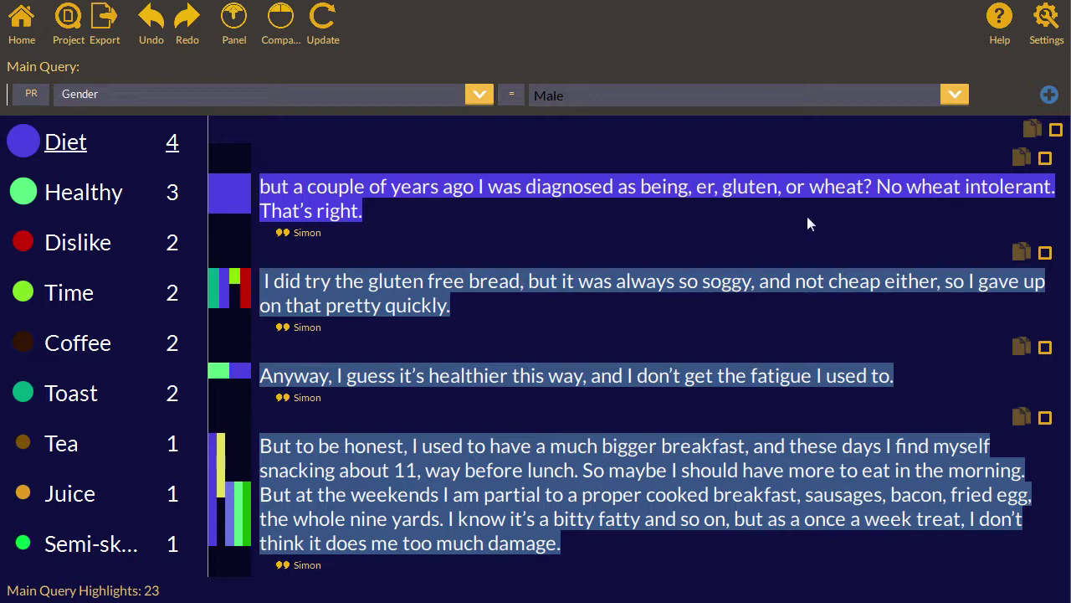
# Compare the Male query side by side with a Female query (23 vs 35 highlights).
pyautogui.click(280, 17)
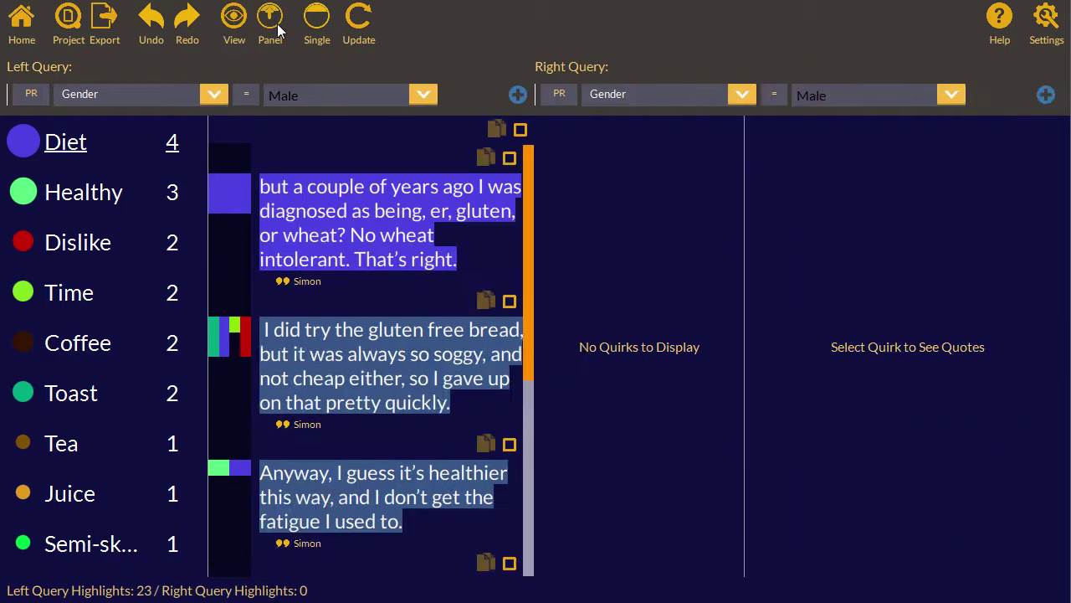
pyautogui.click(951, 94)
pyautogui.click(895, 136)
pyautogui.click(356, 29)
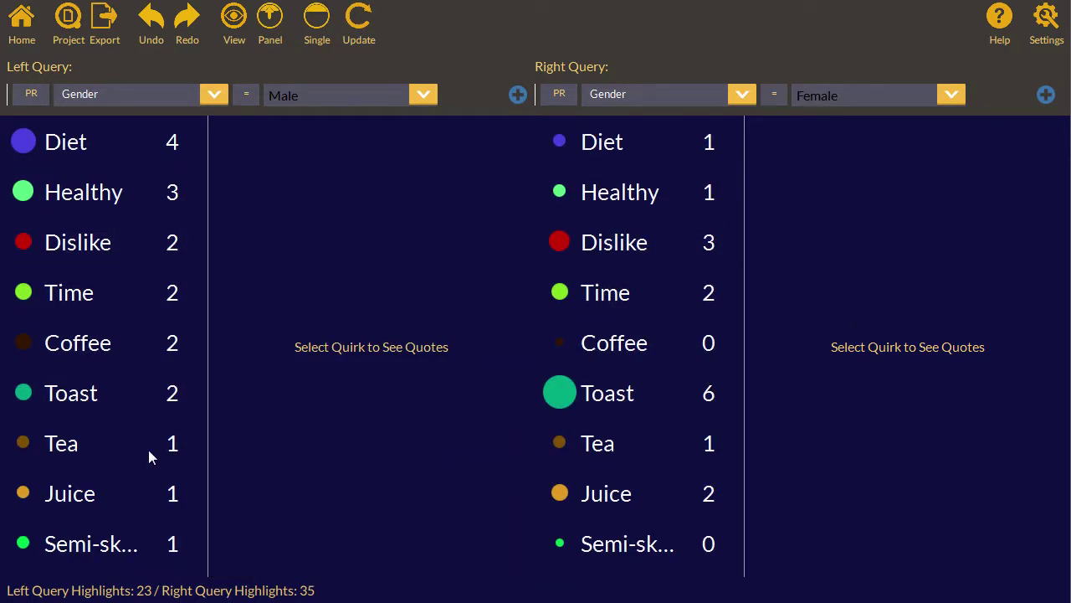
# Show each group's Toast quotes (2 vs 6) and copy two ticked female quotes.
pyautogui.click(71, 393)
pyautogui.click(599, 393)
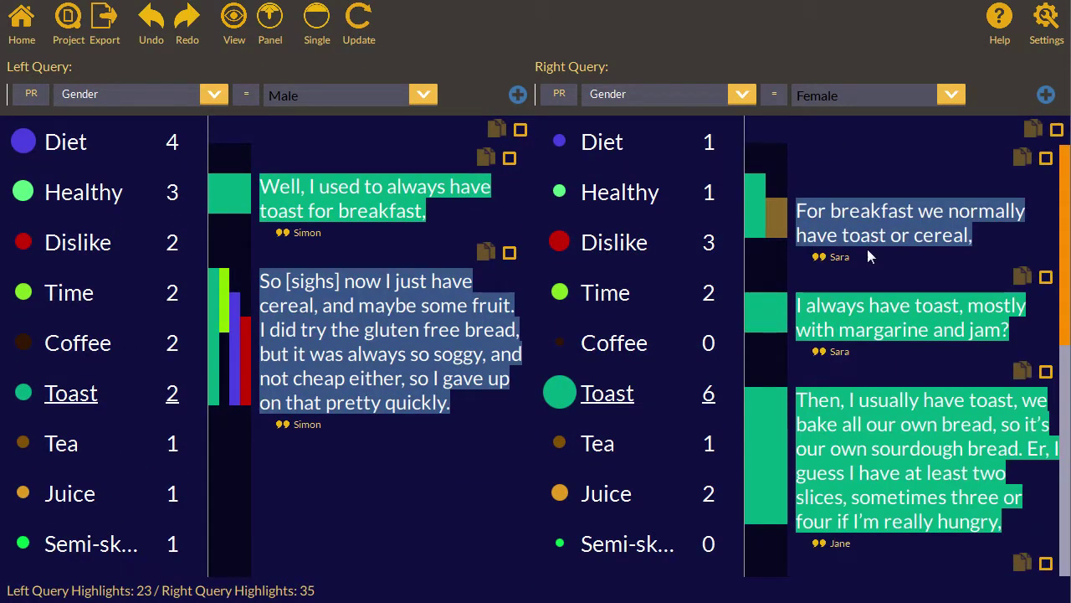
pyautogui.scroll(-3, 915, 382)
pyautogui.scroll(-3, 914, 382)
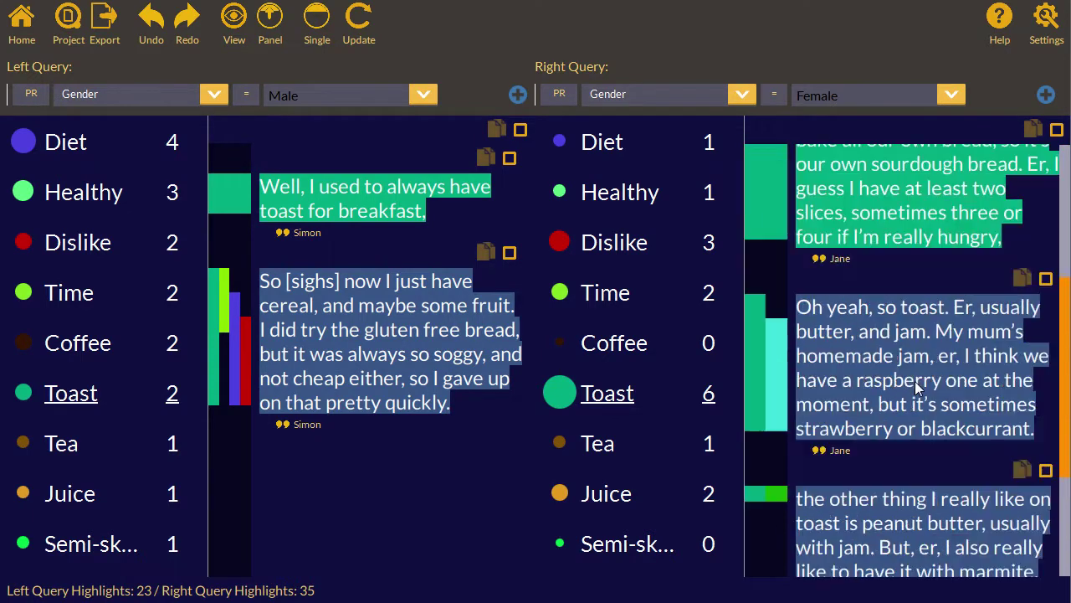
pyautogui.scroll(3, 915, 381)
pyautogui.scroll(3, 915, 382)
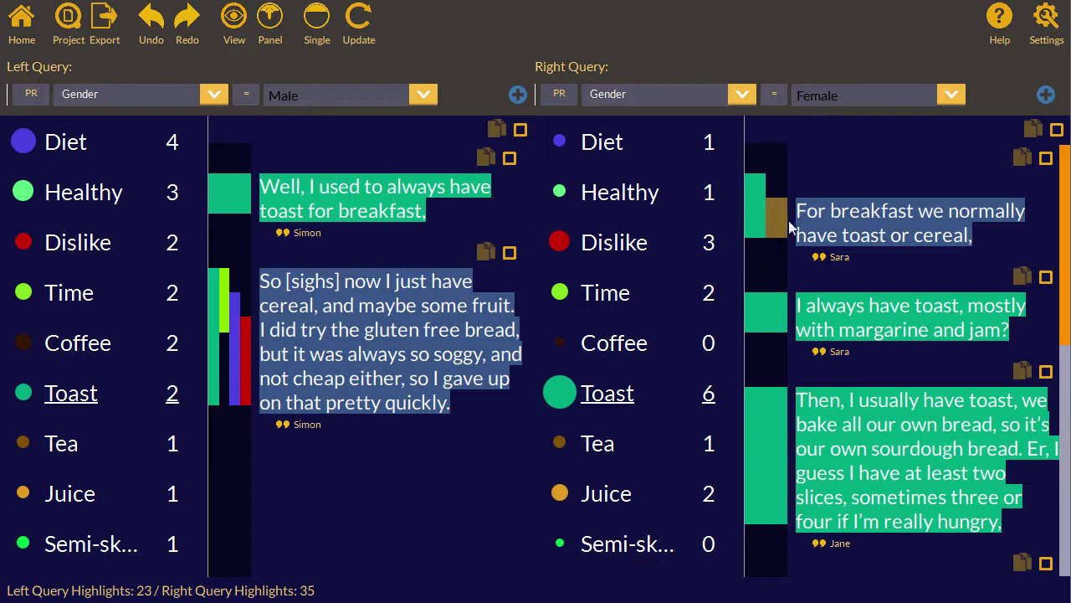
pyautogui.moveTo(1067, 271); pyautogui.dragTo(1069, 308)
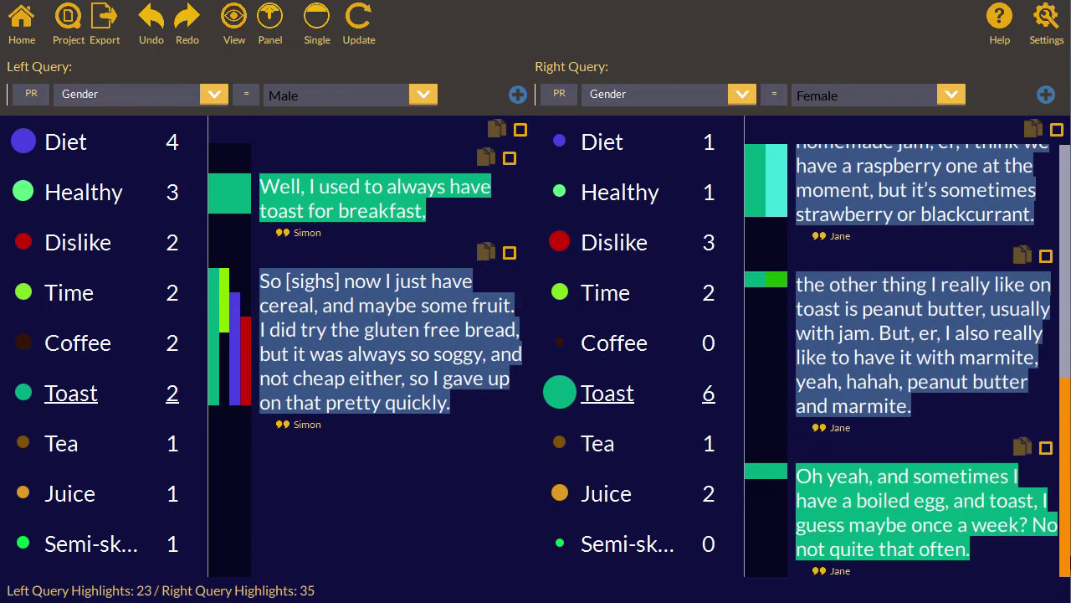
pyautogui.scroll(1, 1064, 243)
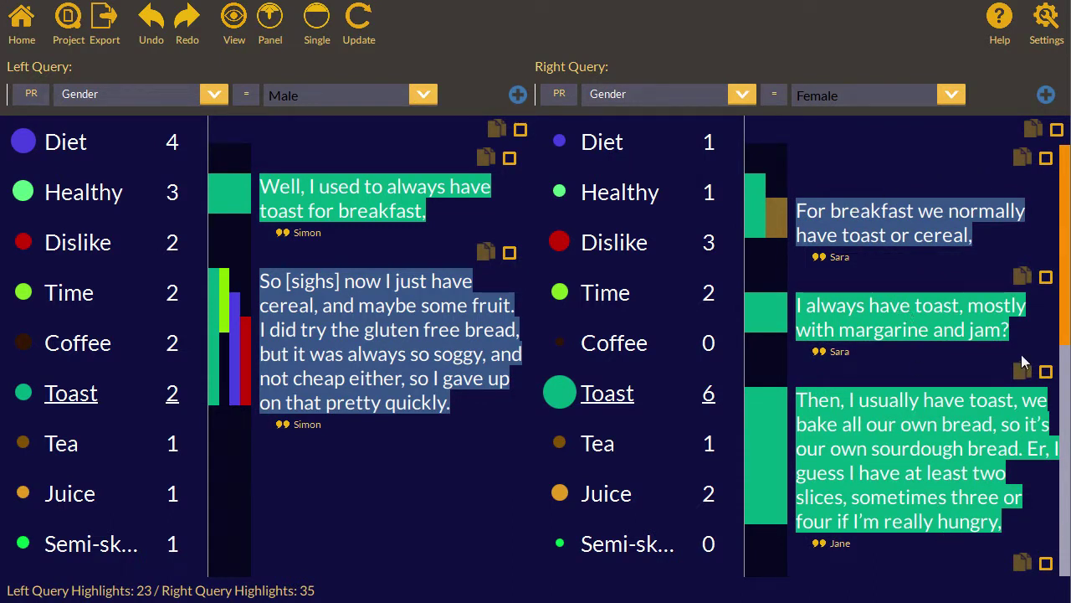
pyautogui.click(1056, 131)
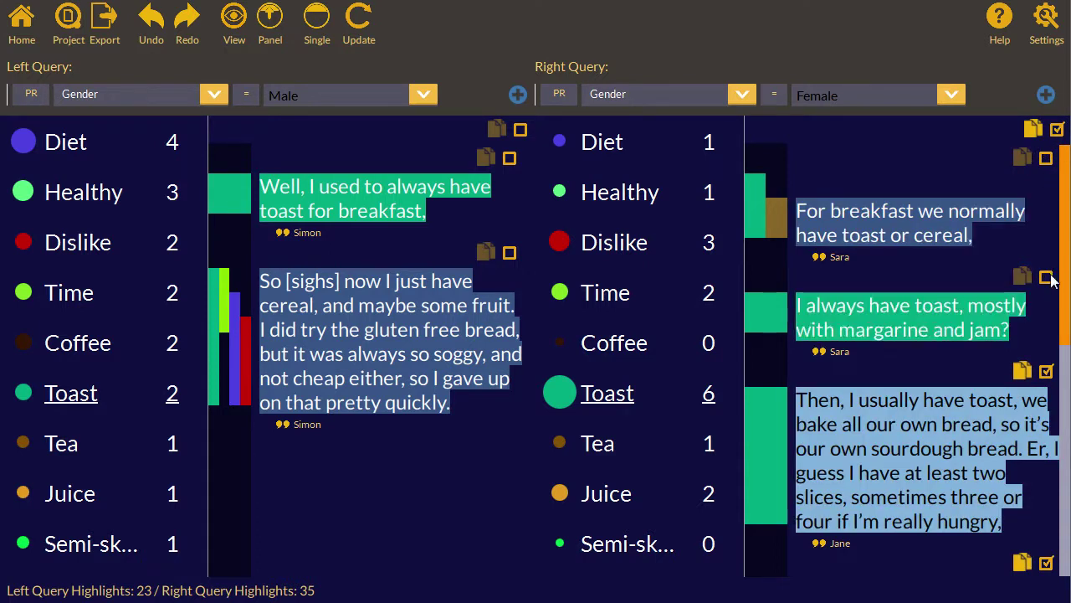
pyautogui.click(1032, 130)
# Generate a word cloud of the project, shrink then enlarge its word size, and close it.
pyautogui.click(22, 17)
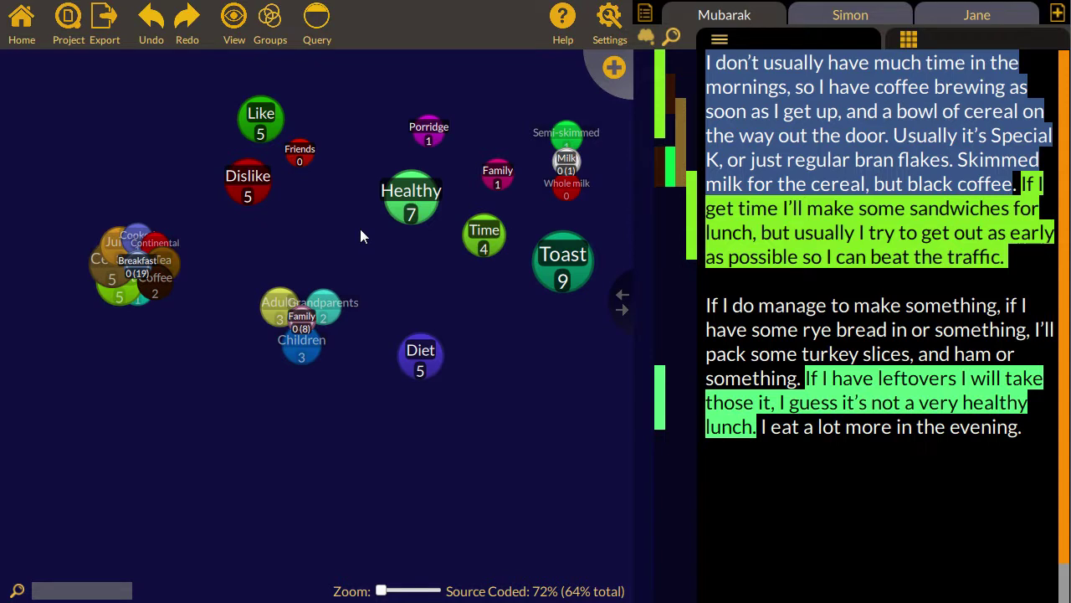
pyautogui.click(105, 32)
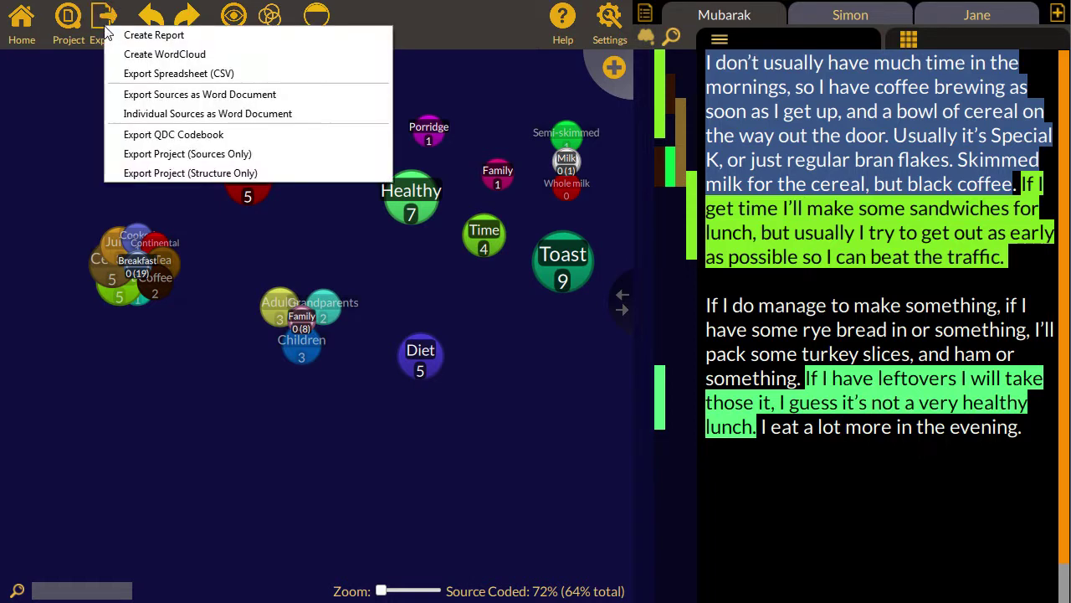
pyautogui.click(156, 56)
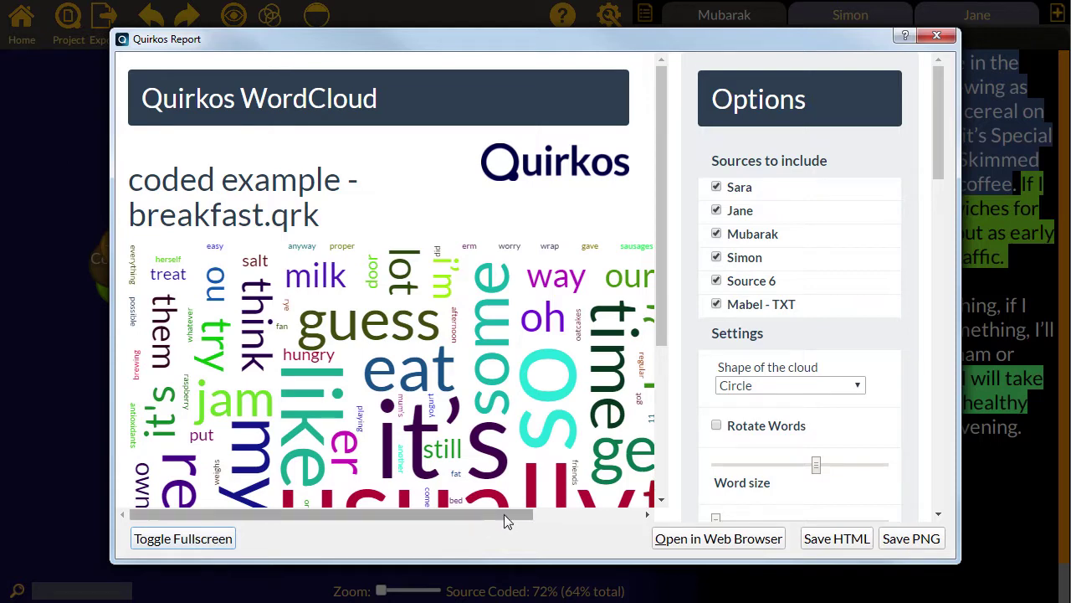
pyautogui.moveTo(816, 466); pyautogui.dragTo(787, 465)
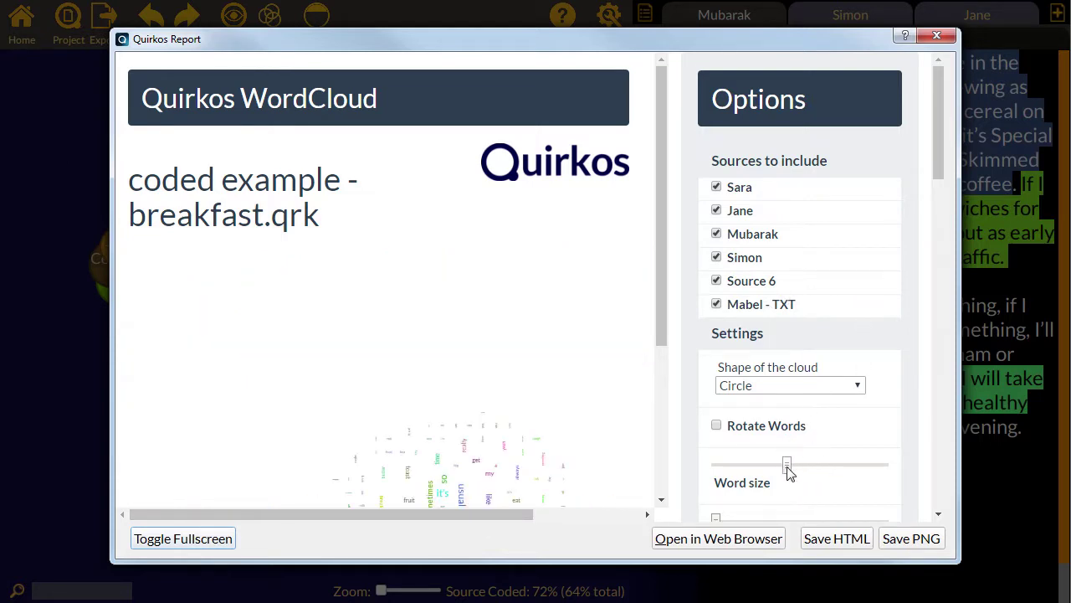
pyautogui.moveTo(661, 245); pyautogui.dragTo(678, 385)
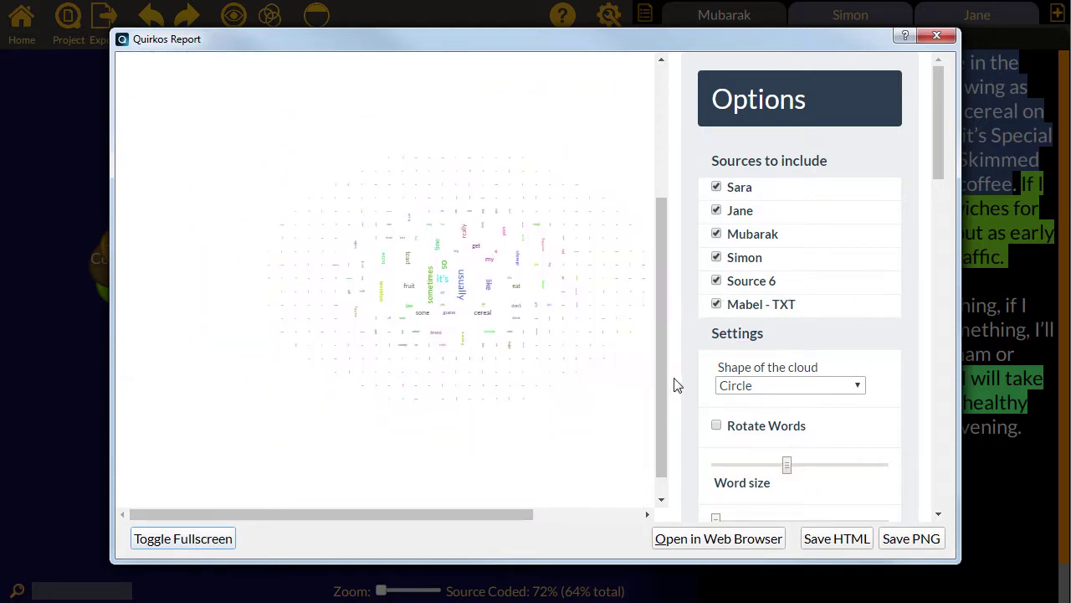
pyautogui.moveTo(786, 466); pyautogui.dragTo(808, 465)
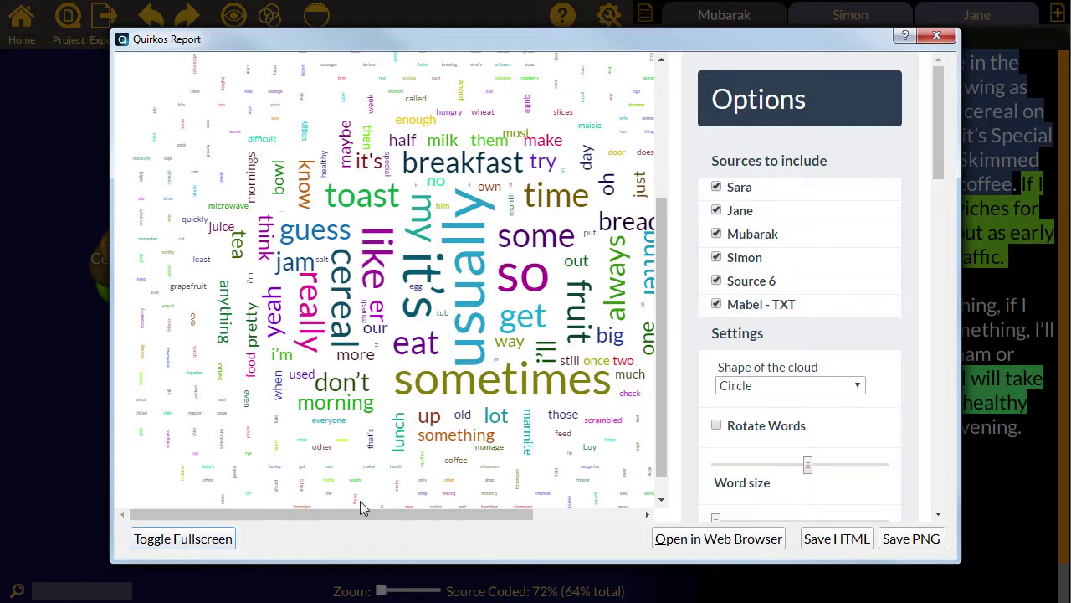
pyautogui.moveTo(362, 513); pyautogui.dragTo(438, 514)
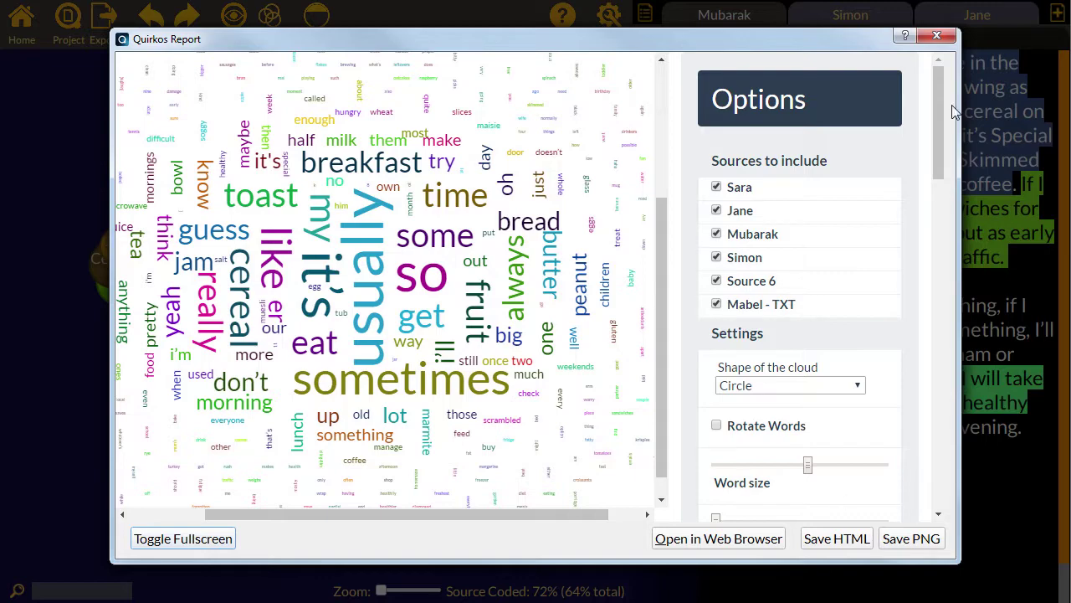
pyautogui.click(936, 35)
# Generate a report of coded example - breakfast.qrk and scroll its preview and options down to Quotes.
pyautogui.click(107, 40)
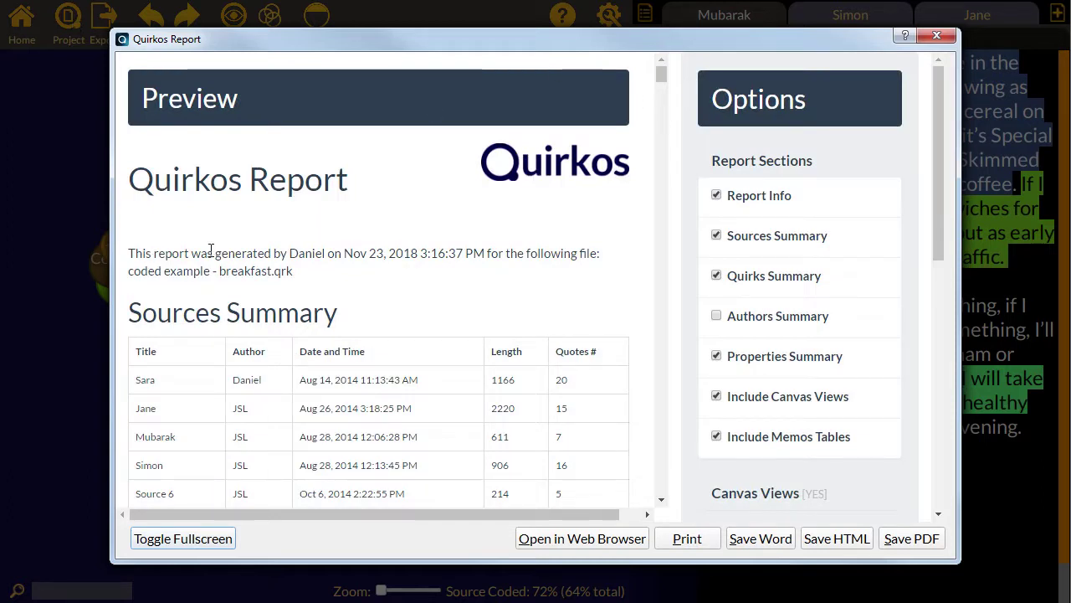
pyautogui.moveTo(663, 73)
pyautogui.mouseDown()
pyautogui.moveTo(672, 138)
pyautogui.moveTo(664, 112)
pyautogui.mouseUp()
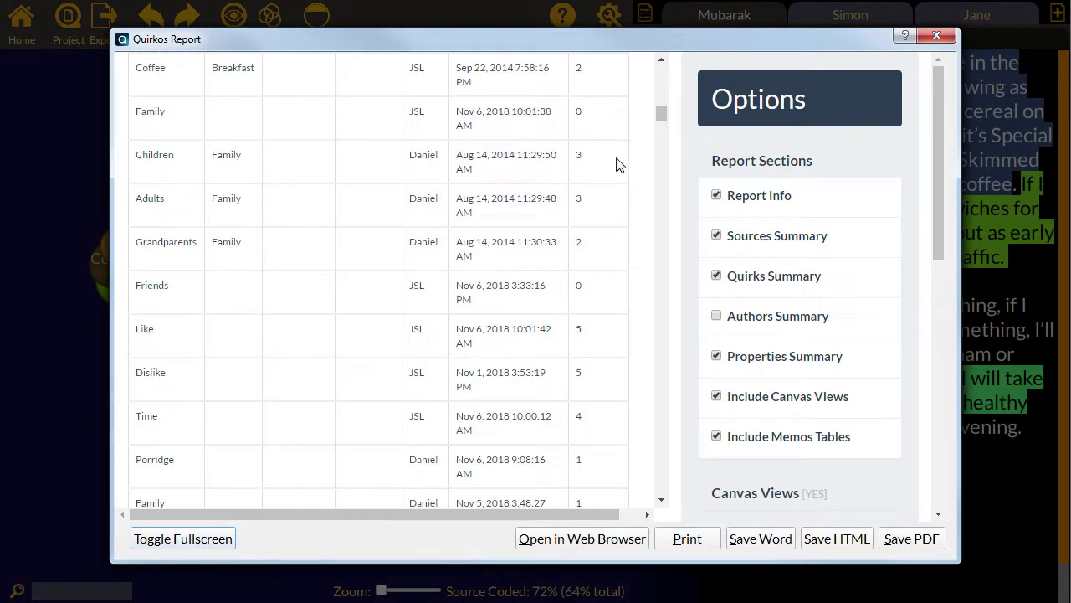
pyautogui.moveTo(591, 151); pyautogui.dragTo(574, 150)
pyautogui.moveTo(660, 114); pyautogui.dragTo(661, 142)
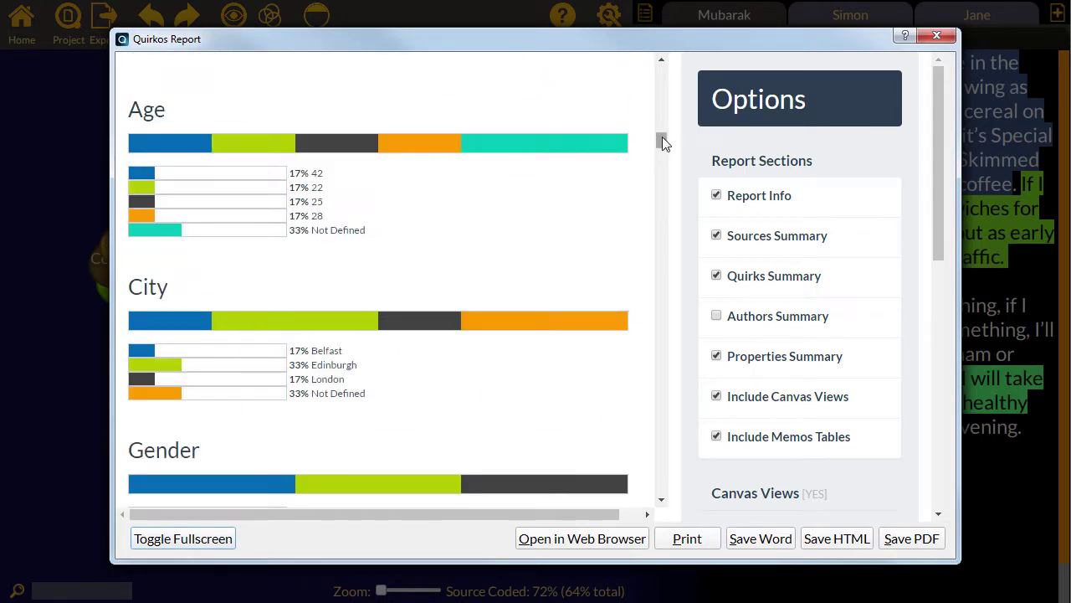
pyautogui.moveTo(661, 141); pyautogui.dragTo(662, 160)
pyautogui.moveTo(415, 315); pyautogui.dragTo(479, 308)
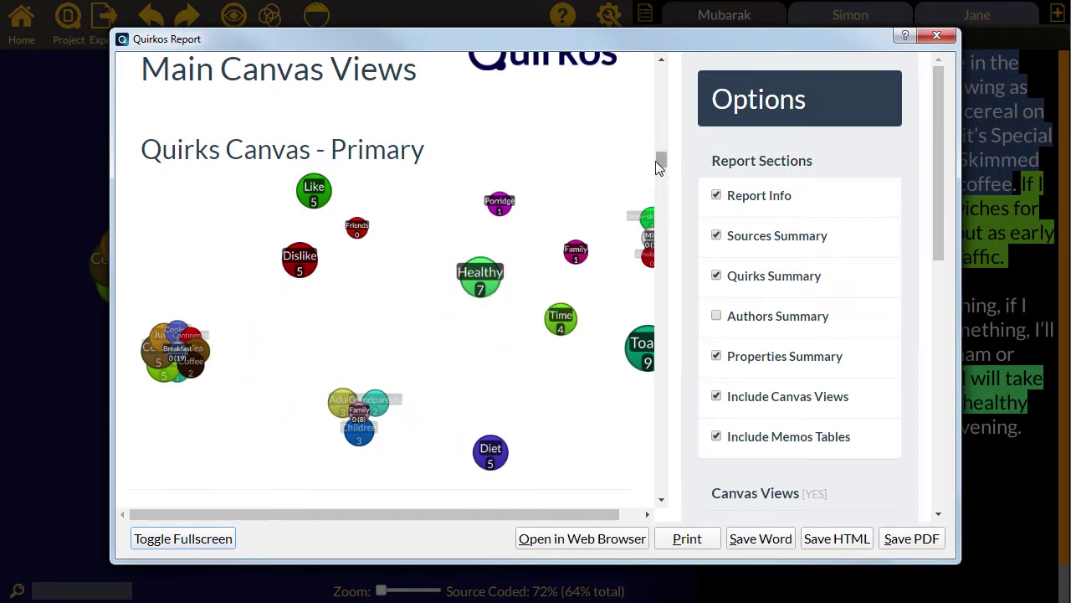
pyautogui.moveTo(661, 160); pyautogui.dragTo(666, 291)
pyautogui.moveTo(935, 216); pyautogui.dragTo(932, 388)
# Group the report's quotes by source instead of by theme.
pyautogui.click(717, 288)
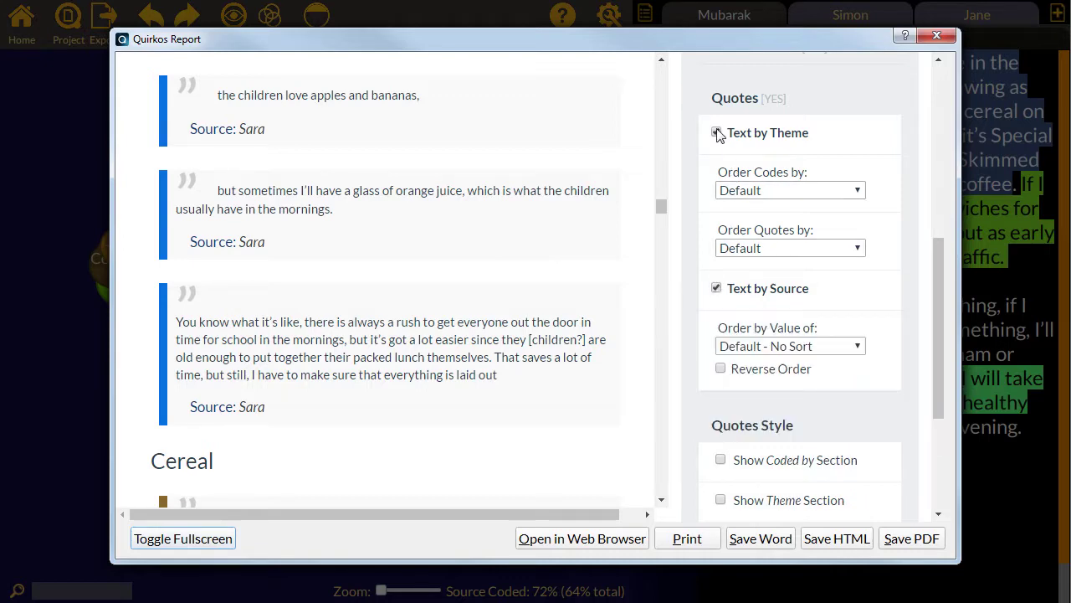
pyautogui.click(718, 133)
pyautogui.moveTo(660, 304); pyautogui.dragTo(660, 265)
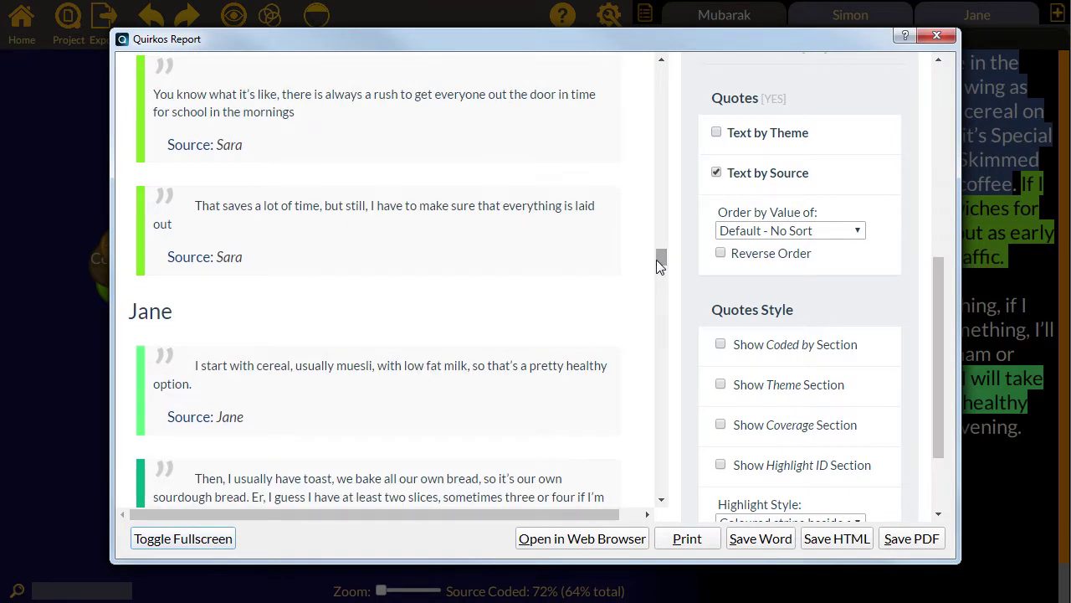
pyautogui.moveTo(934, 269); pyautogui.dragTo(936, 377)
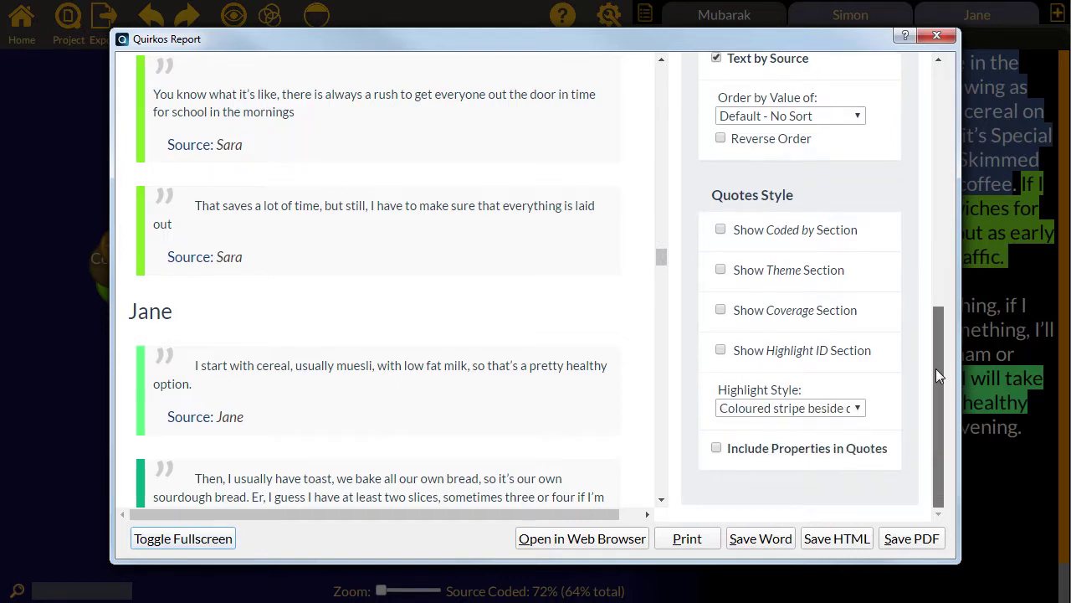
# Add coverage figures and Age, City and Gender properties to every report quote.
pyautogui.click(720, 310)
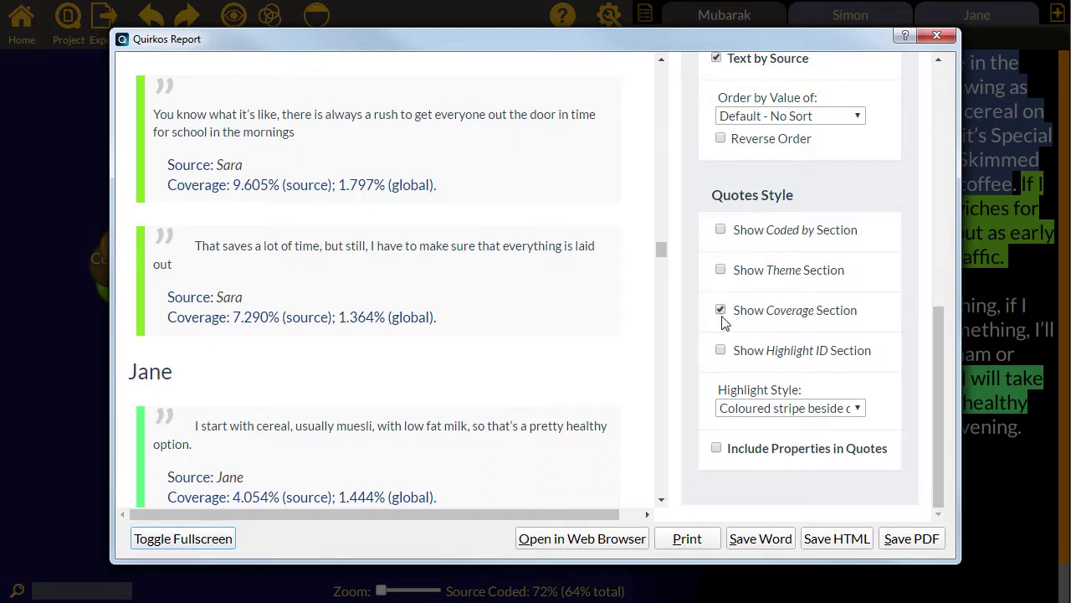
pyautogui.click(716, 449)
pyautogui.scroll(-3, 837, 376)
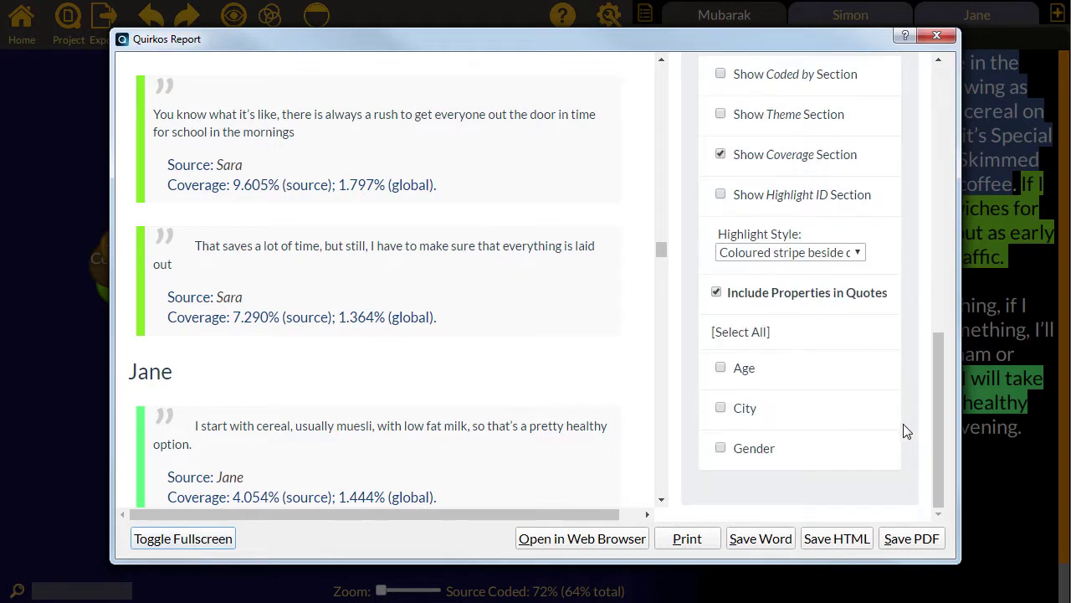
pyautogui.click(733, 332)
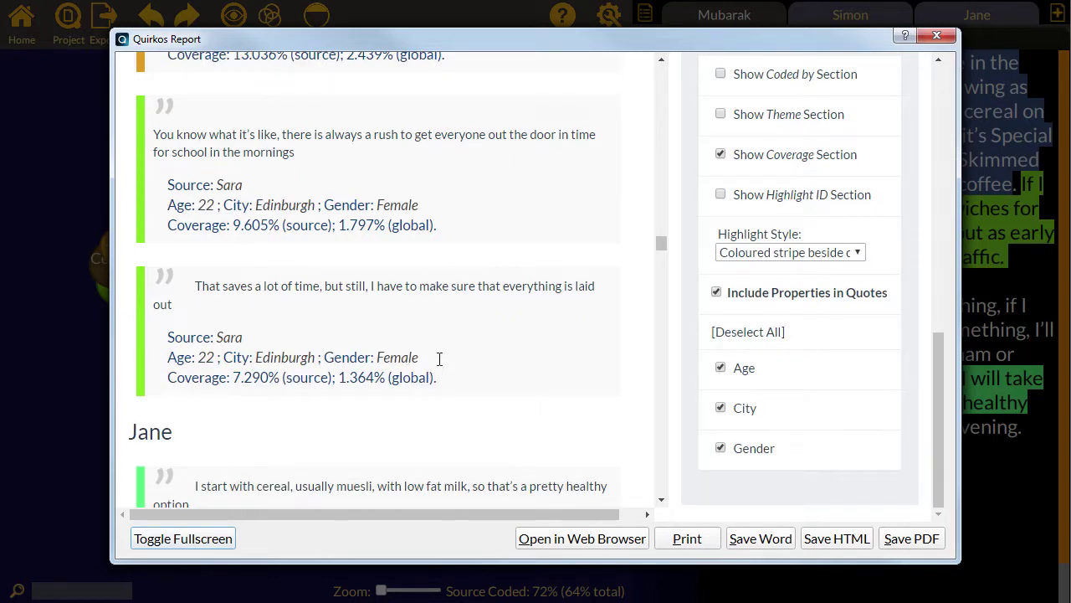
pyautogui.moveTo(438, 359); pyautogui.dragTo(166, 336)
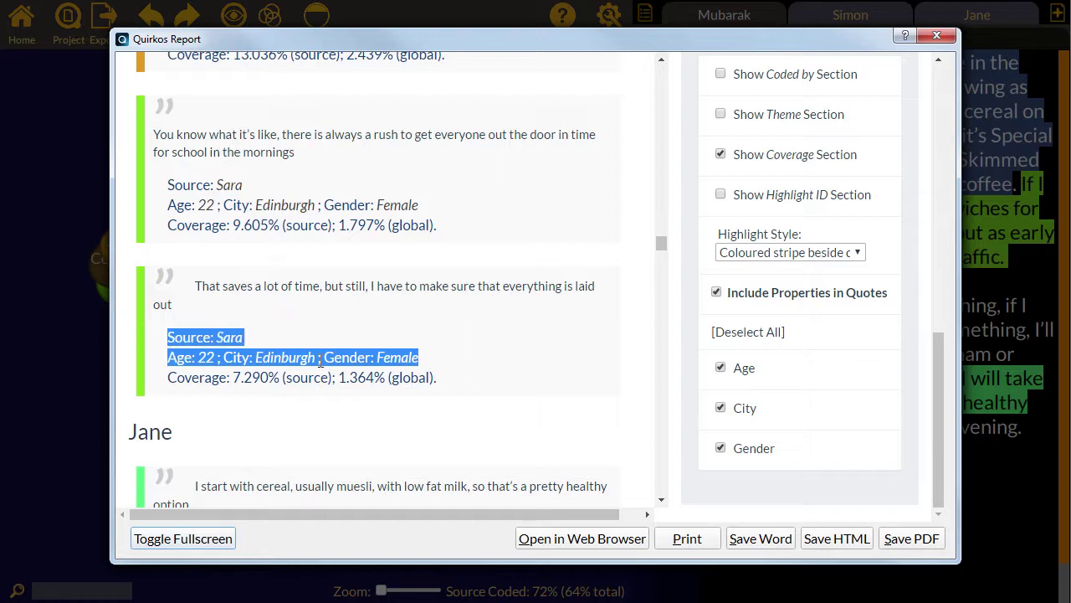
pyautogui.click(581, 303)
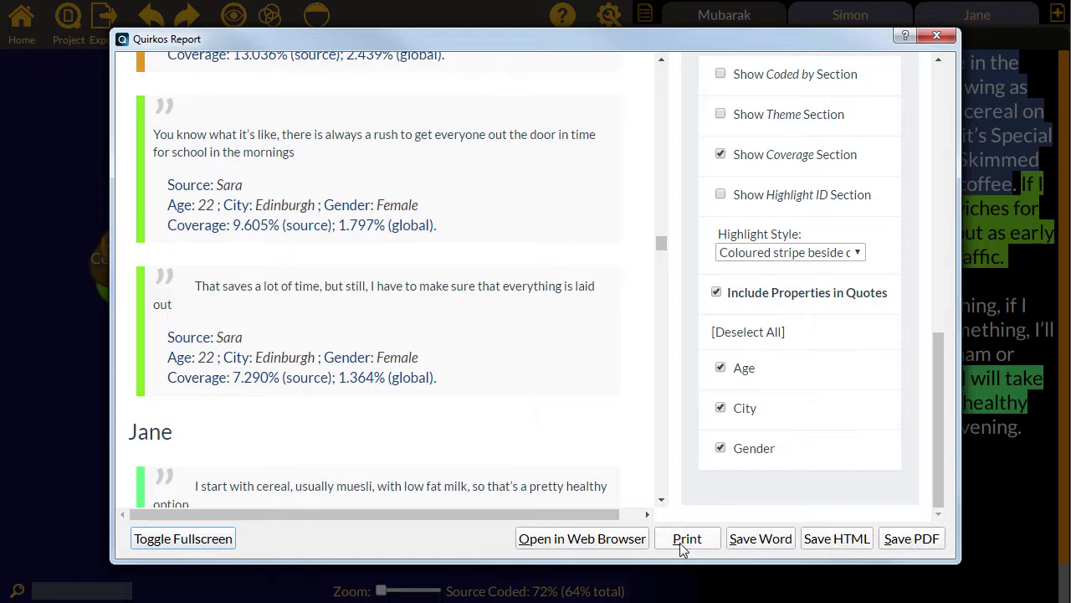
# Close the report and export the sources as the Word document 'breakfwast word'.
pyautogui.click(935, 38)
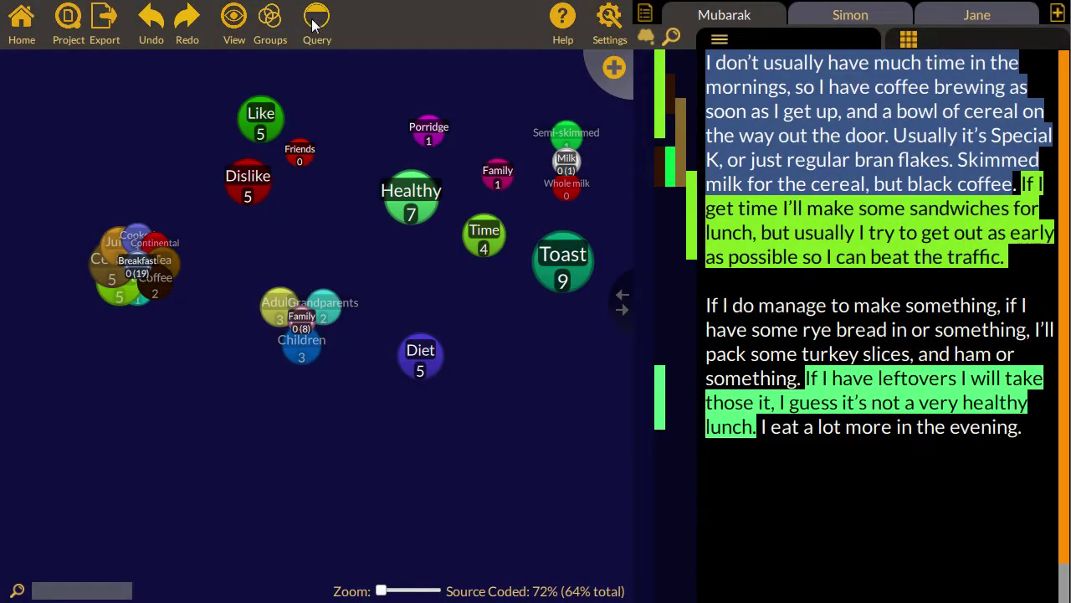
pyautogui.click(107, 35)
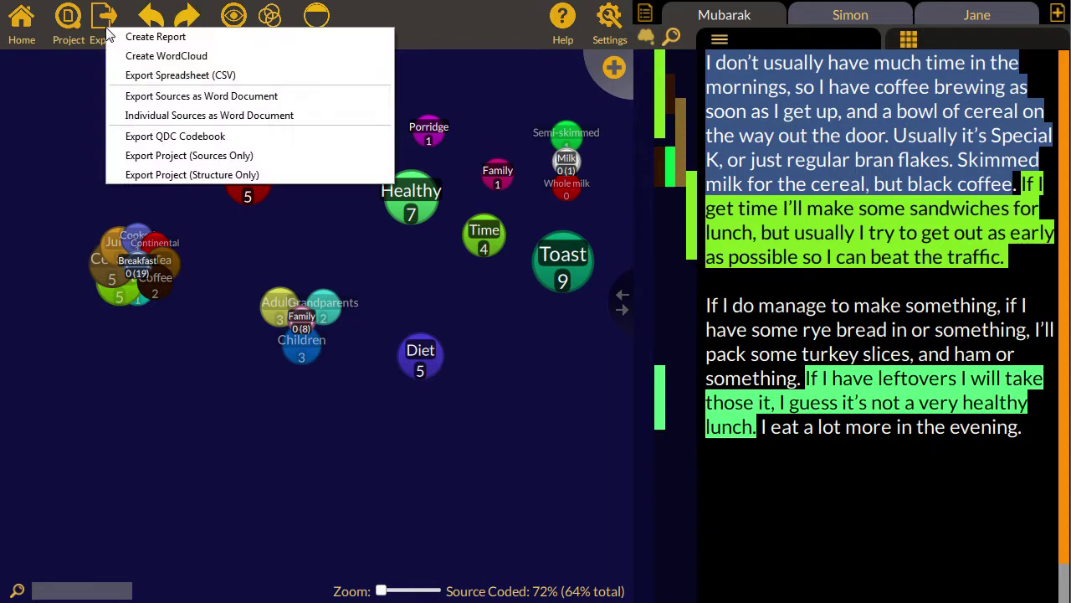
pyautogui.click(280, 98)
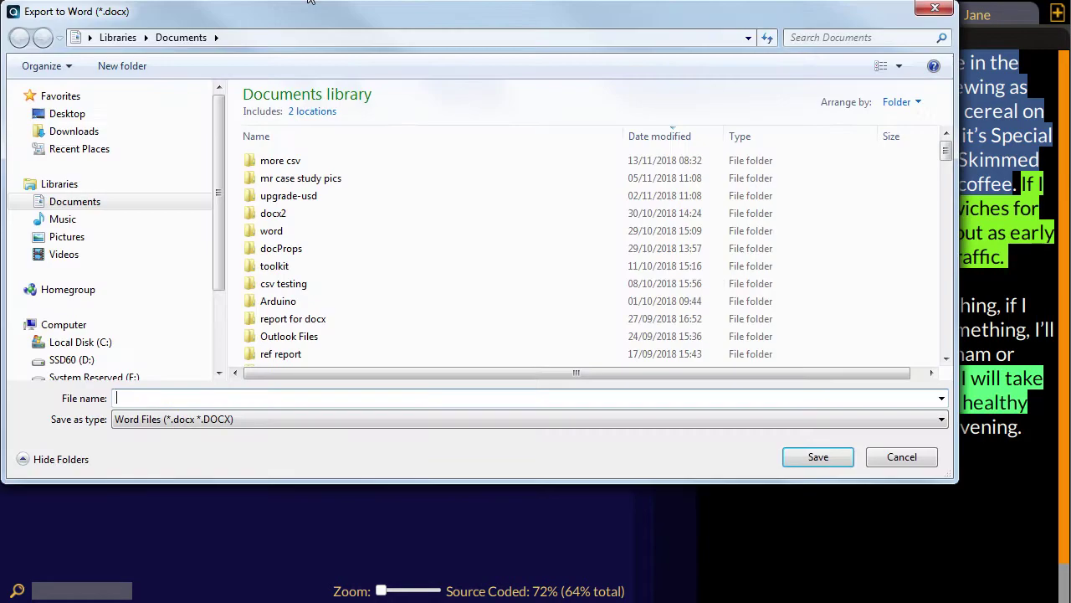
pyautogui.write('breakfwast word')
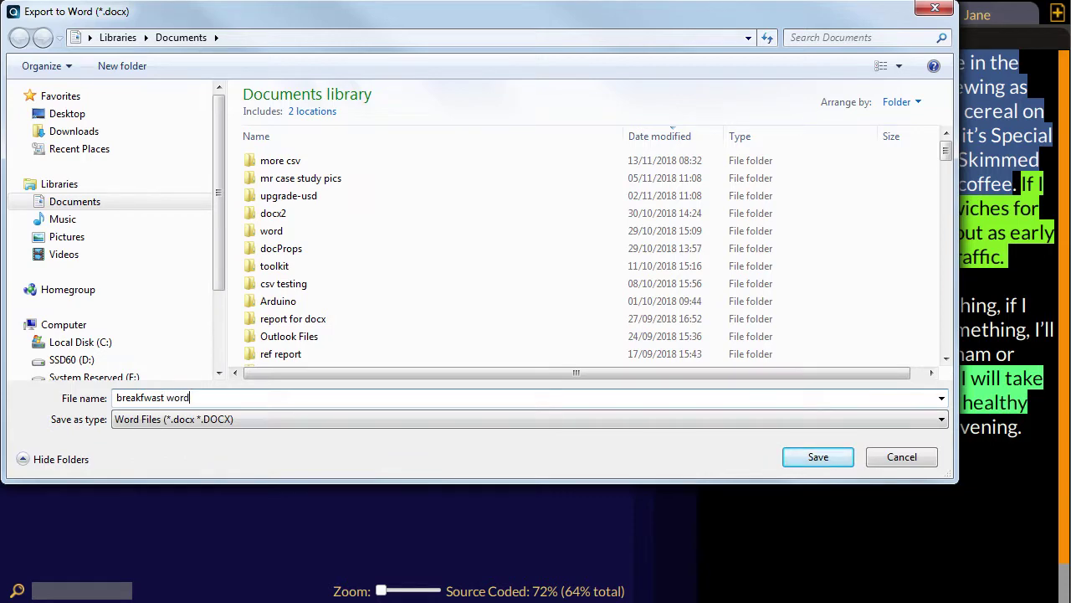
pyautogui.write('ort')
pyautogui.press('Return')
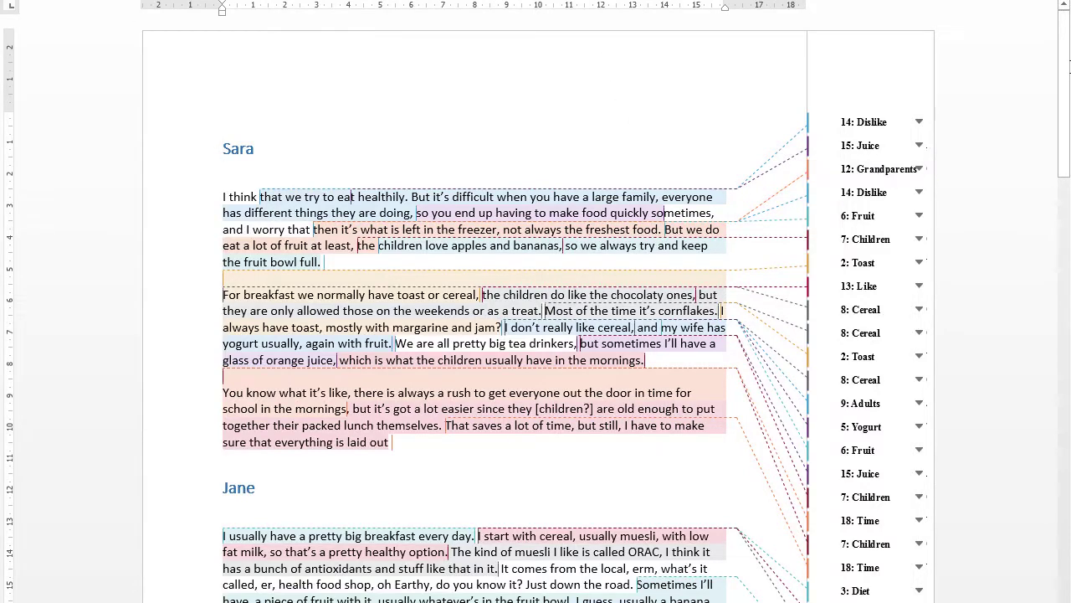
# Scroll the exported Word document and view the 8: Cereal code comment.
pyautogui.moveTo(1069, 72); pyautogui.dragTo(1064, 90)
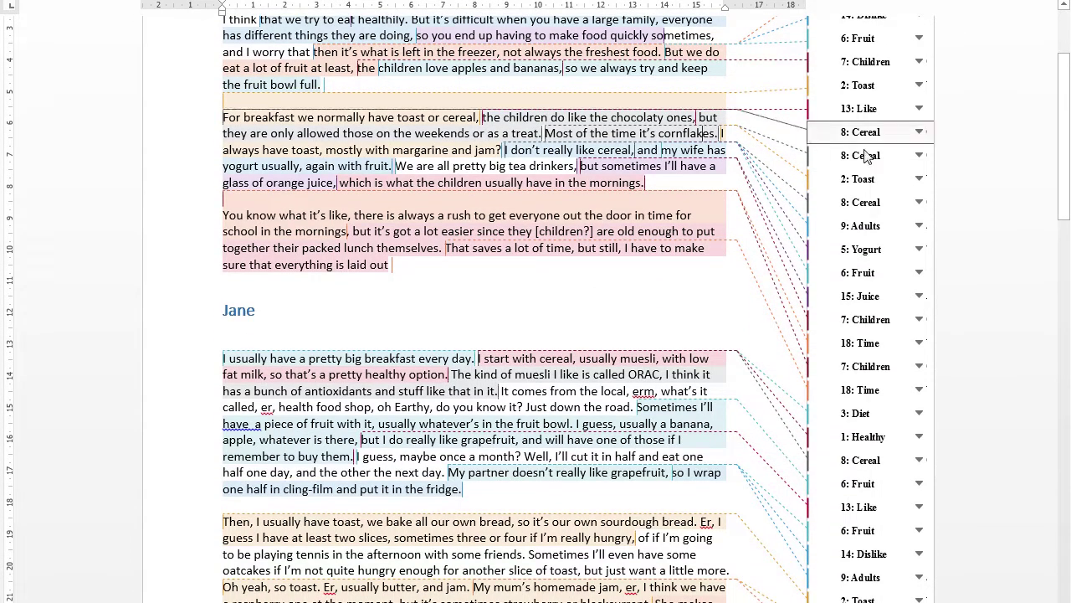
pyautogui.moveTo(857, 356)
pyautogui.click(879, 213)
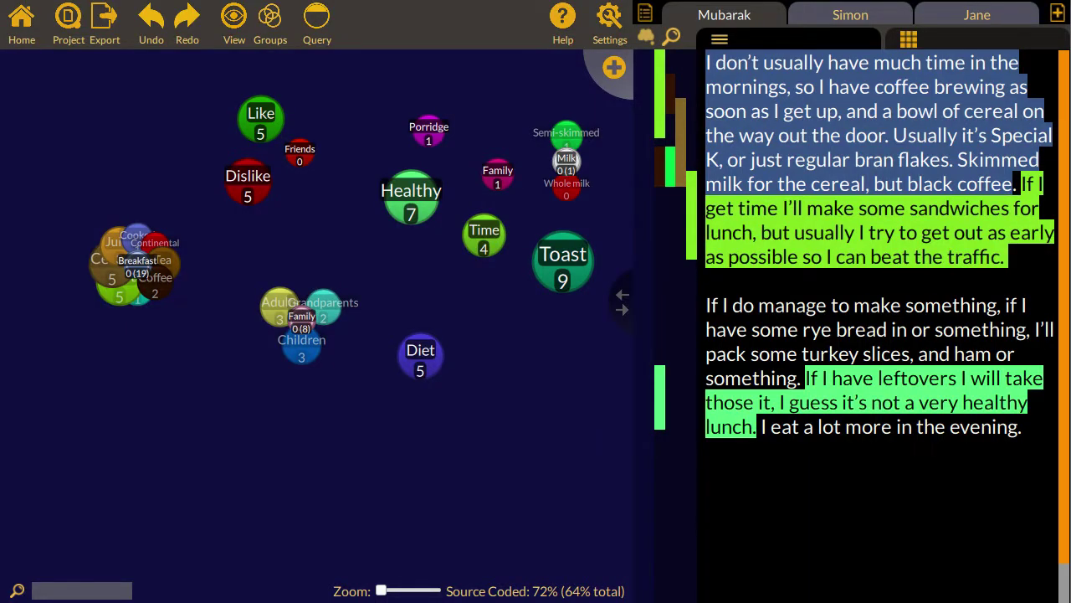
pyautogui.click(105, 25)
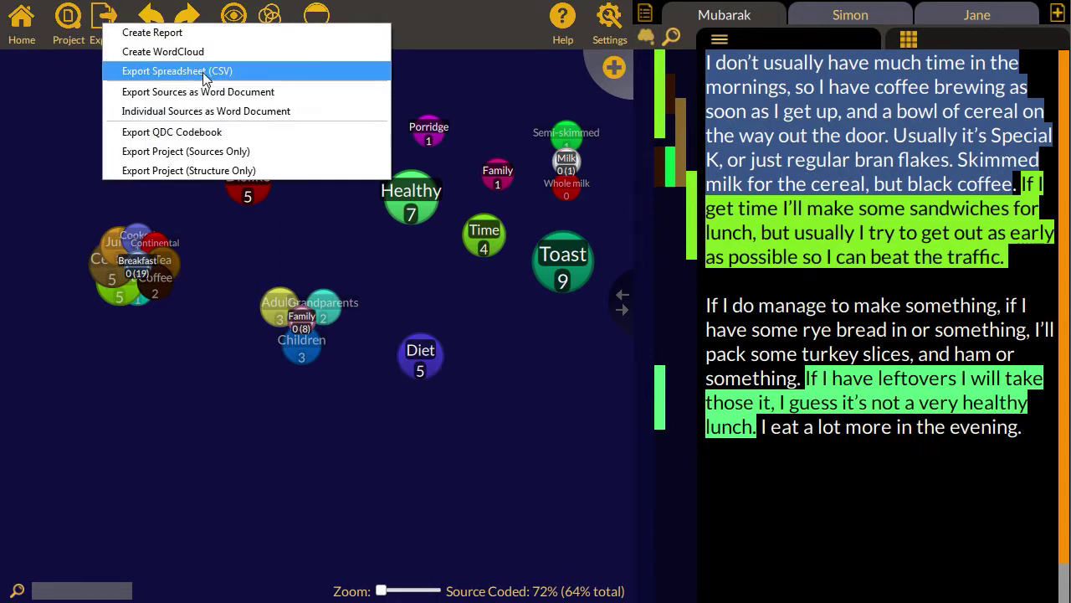
pyautogui.click(311, 253)
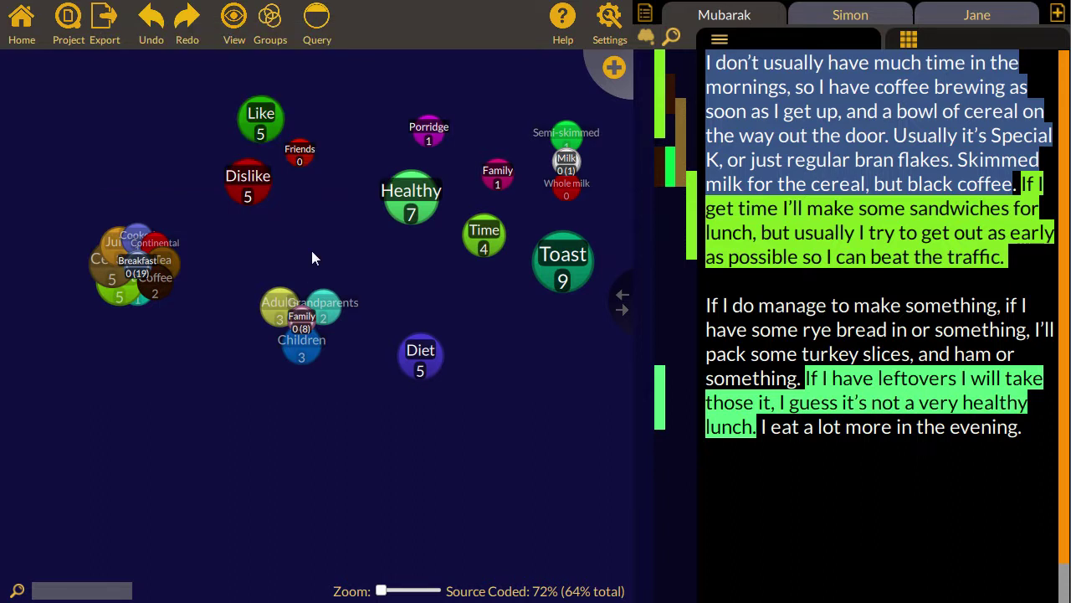